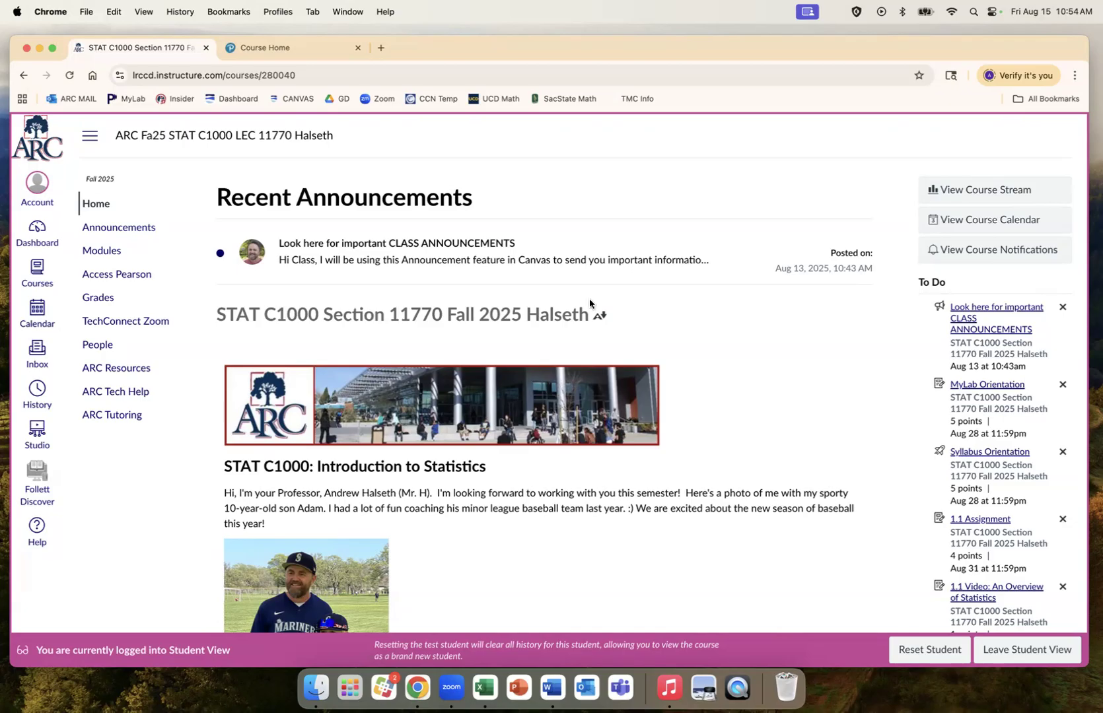
Step: Open the Class Notes page from the course's Modules list
click(108, 255)
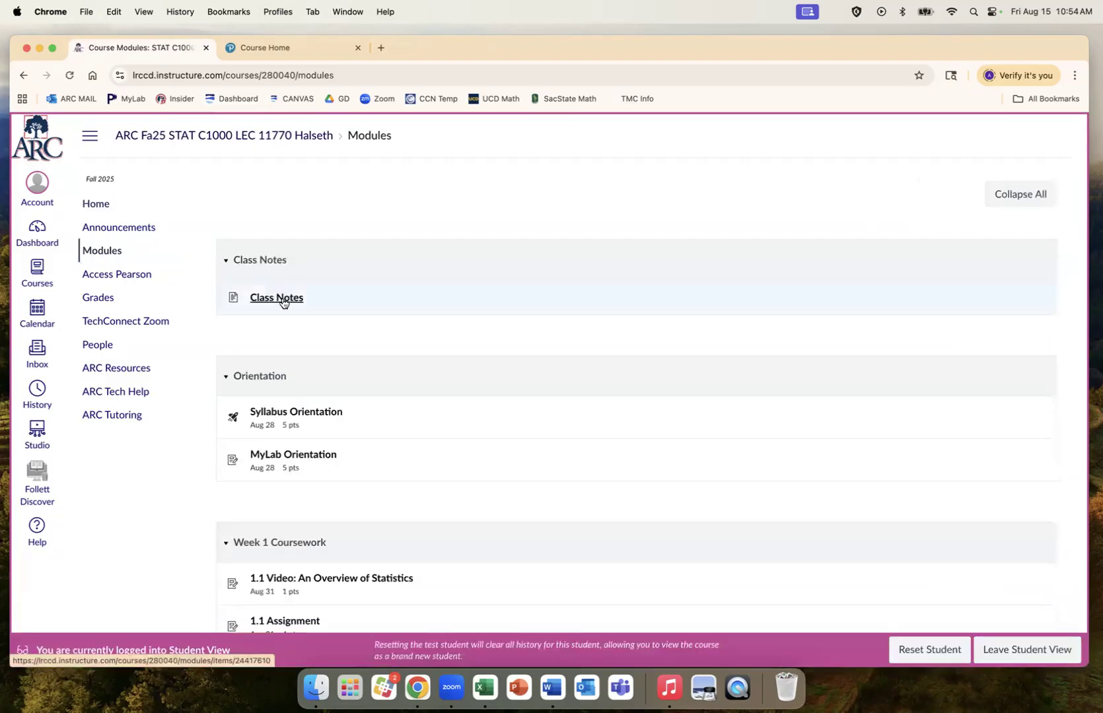
click(282, 299)
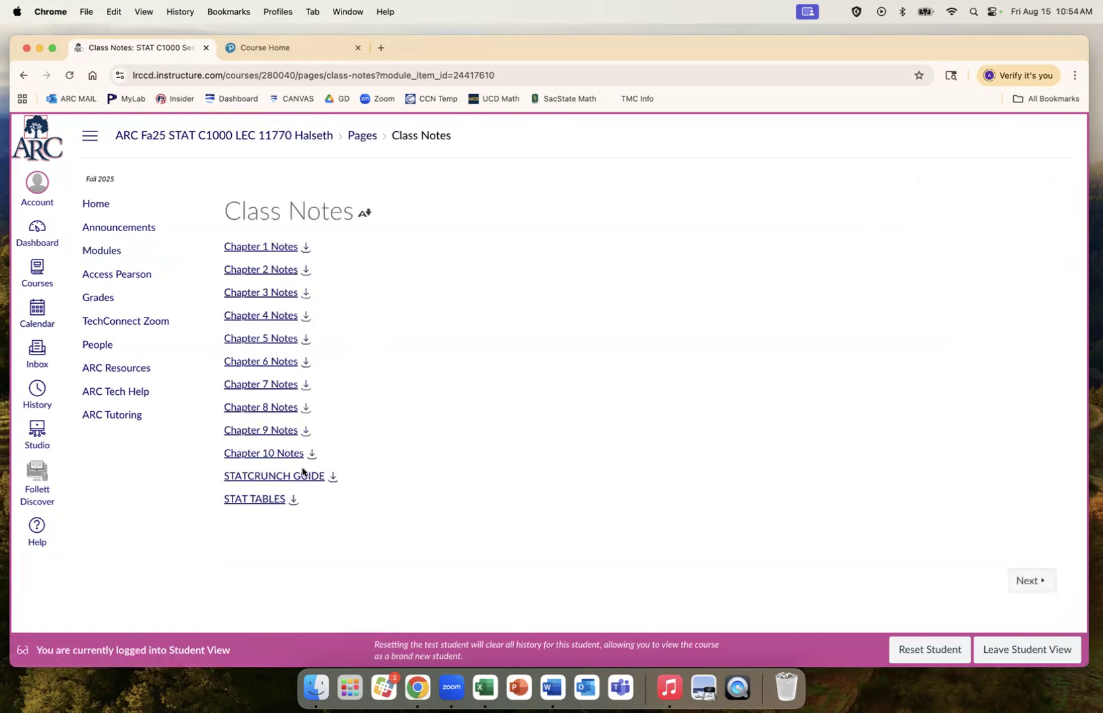
Step: Preview the STATCRUNCH GUIDE PDF and scroll to the Getting Started steps on page 2
click(294, 476)
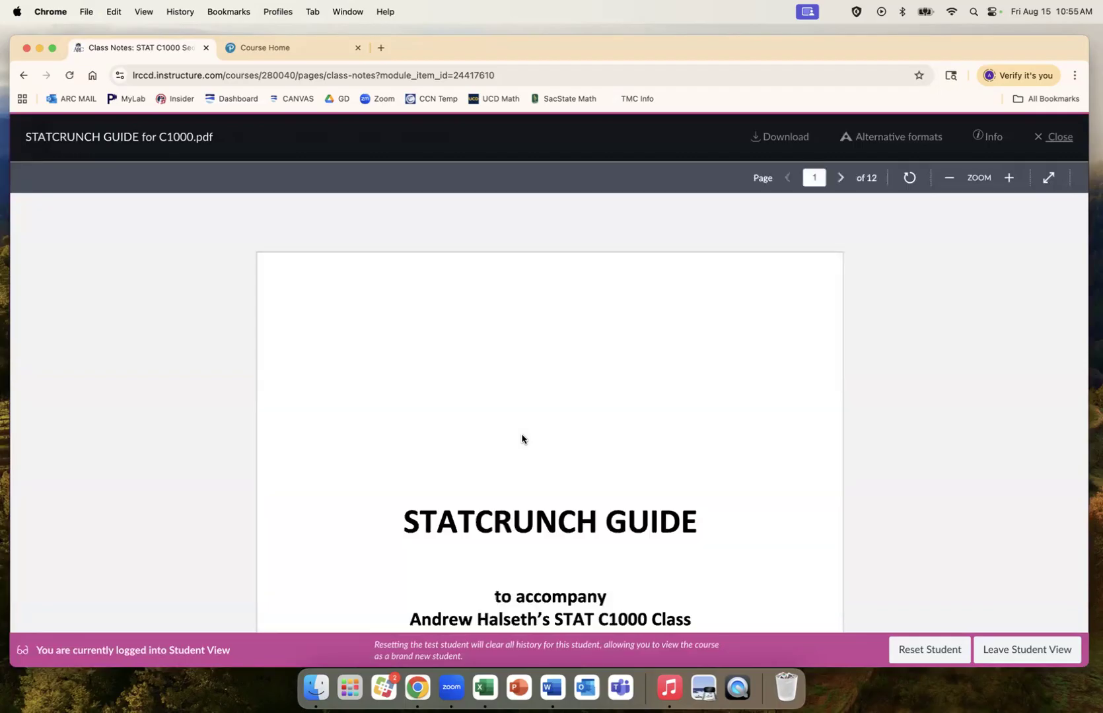
scroll(554, 460, down, 5)
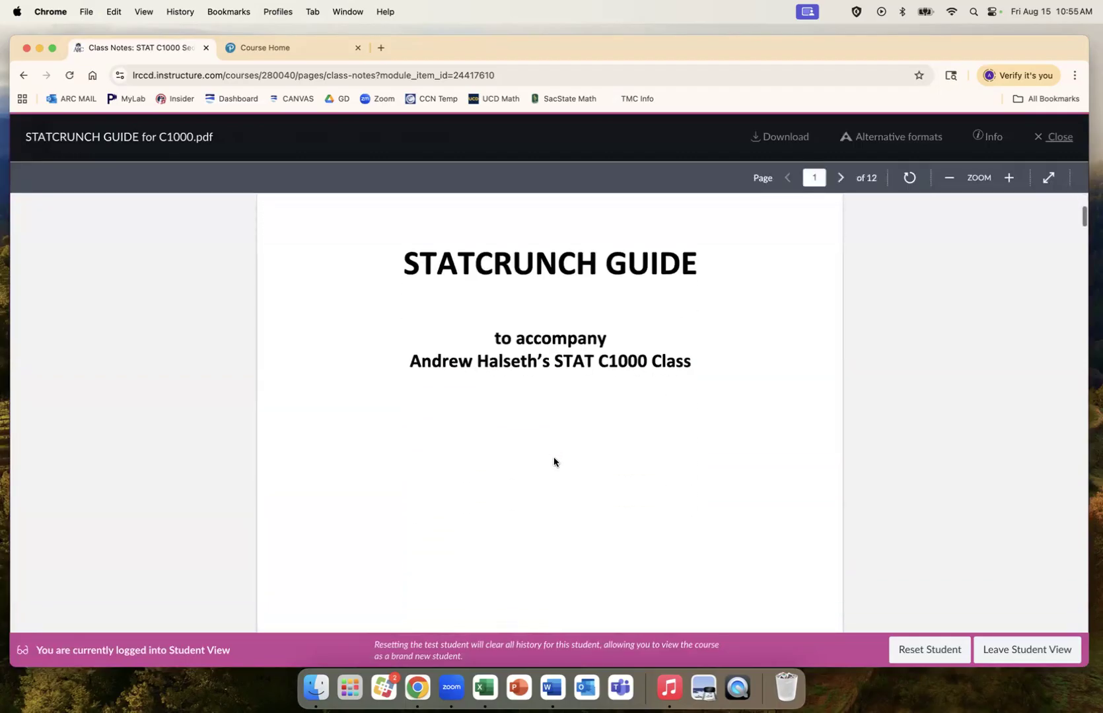
scroll(554, 460, down, 8)
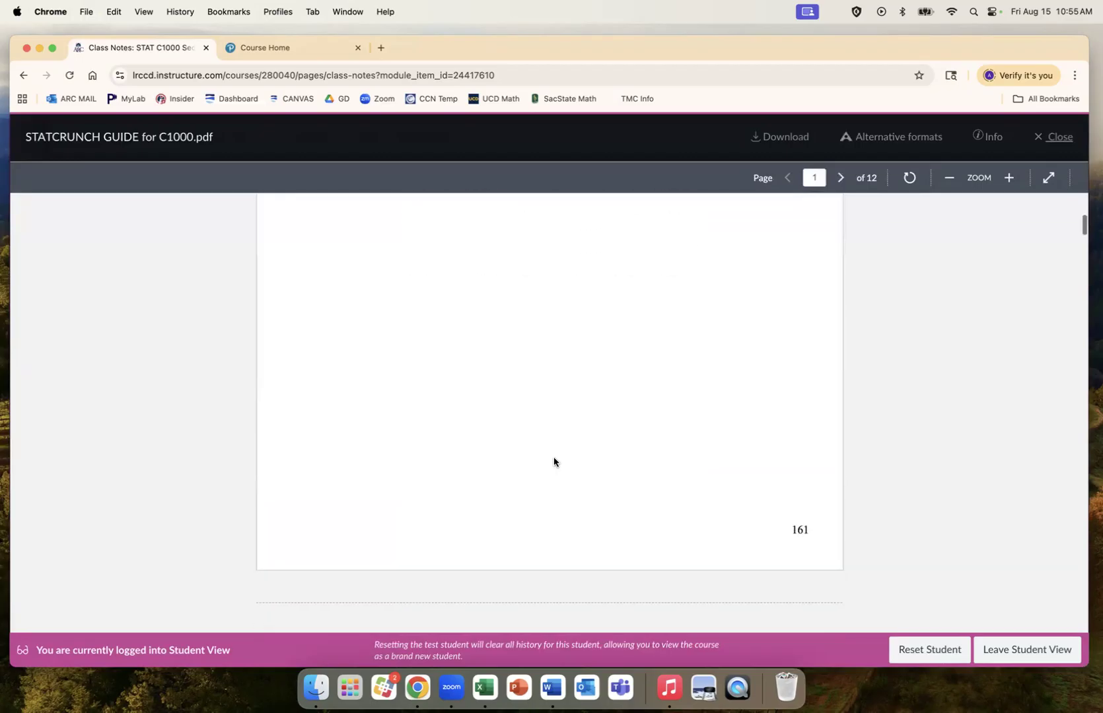
scroll(553, 458, down, 1)
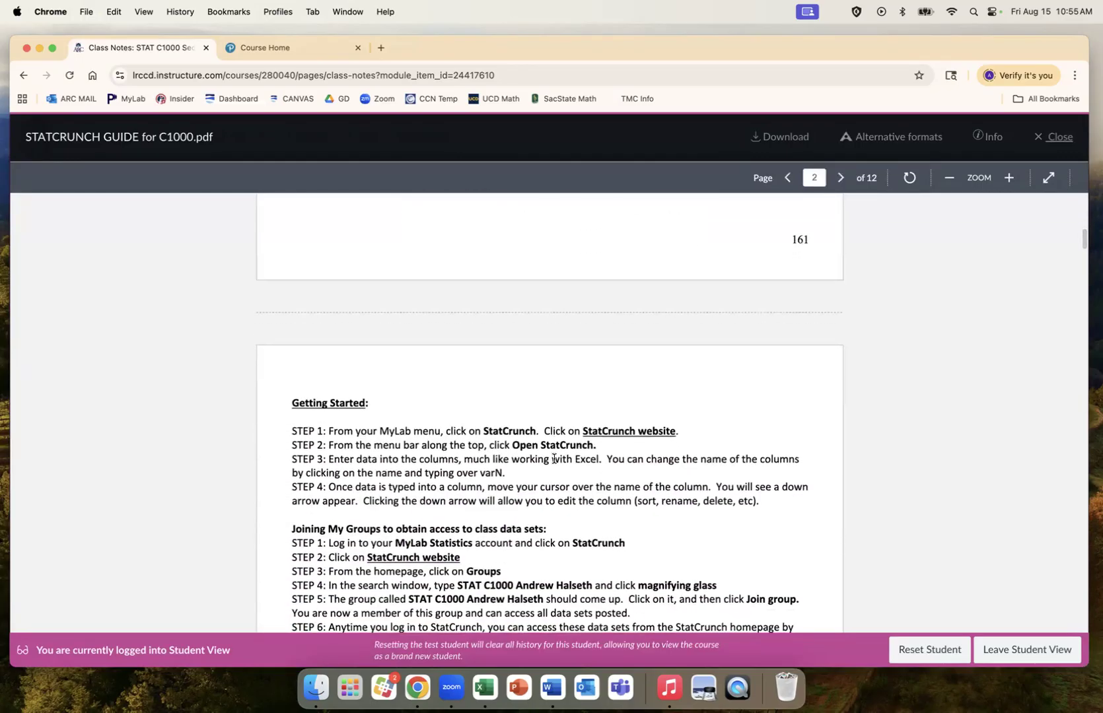
scroll(553, 458, down, 1)
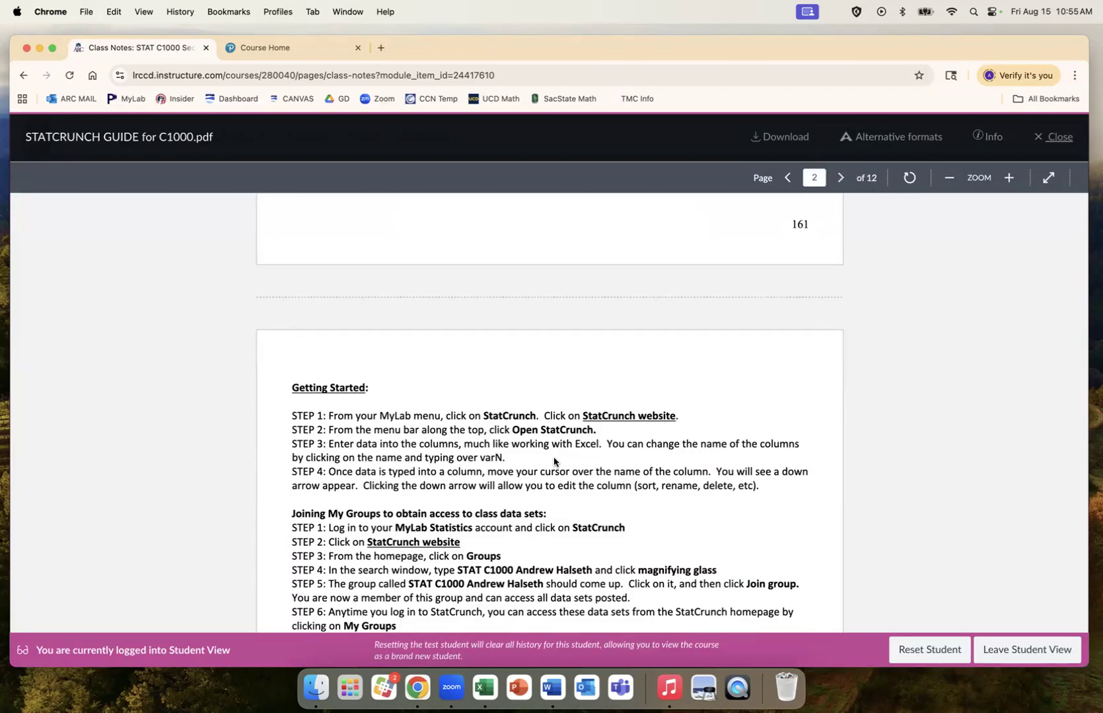
scroll(553, 460, down, 3)
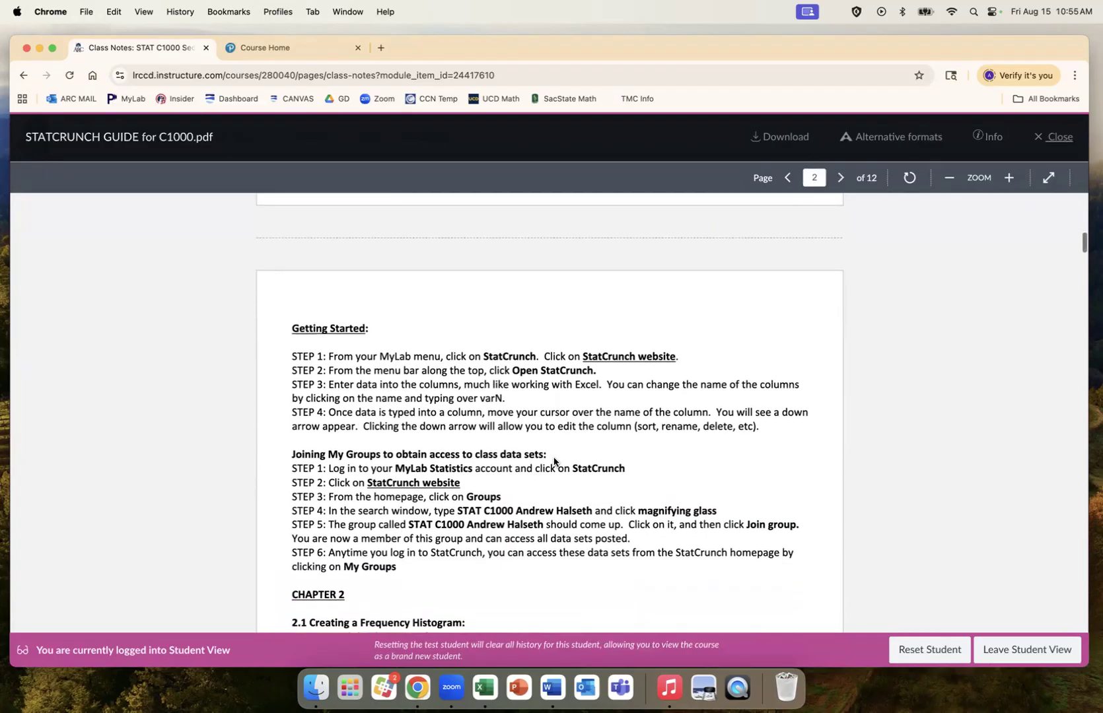
scroll(553, 461, down, 2)
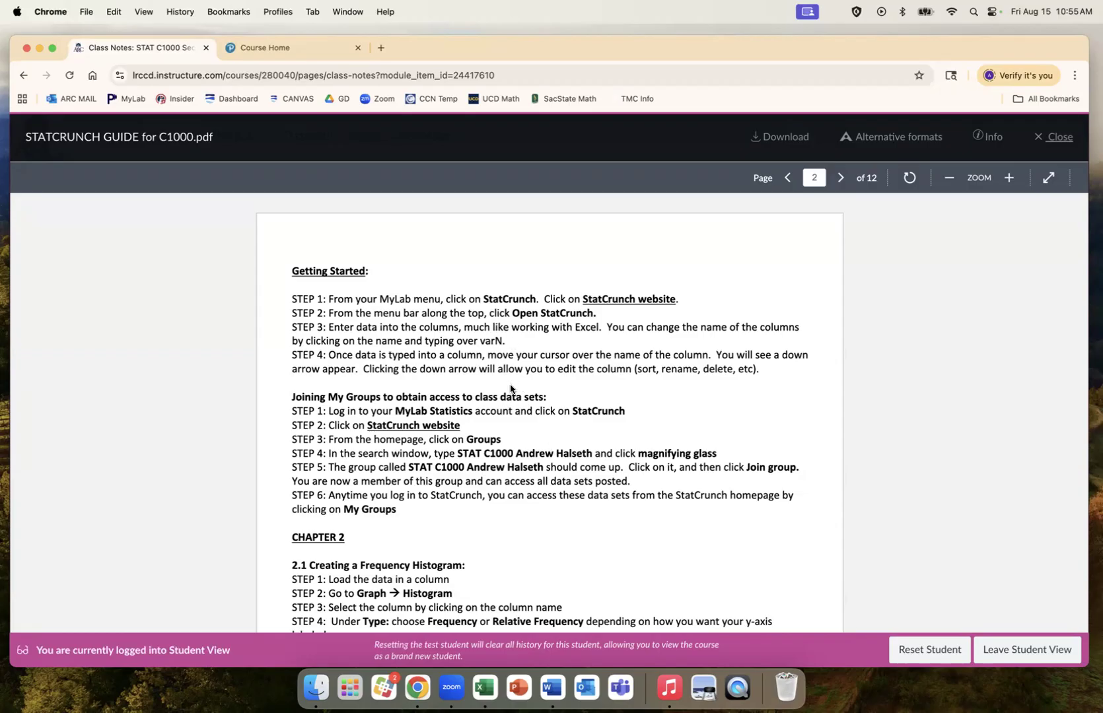
Step: Close the guide preview and go through Access Pearson to the MyLab Course Home
click(1041, 137)
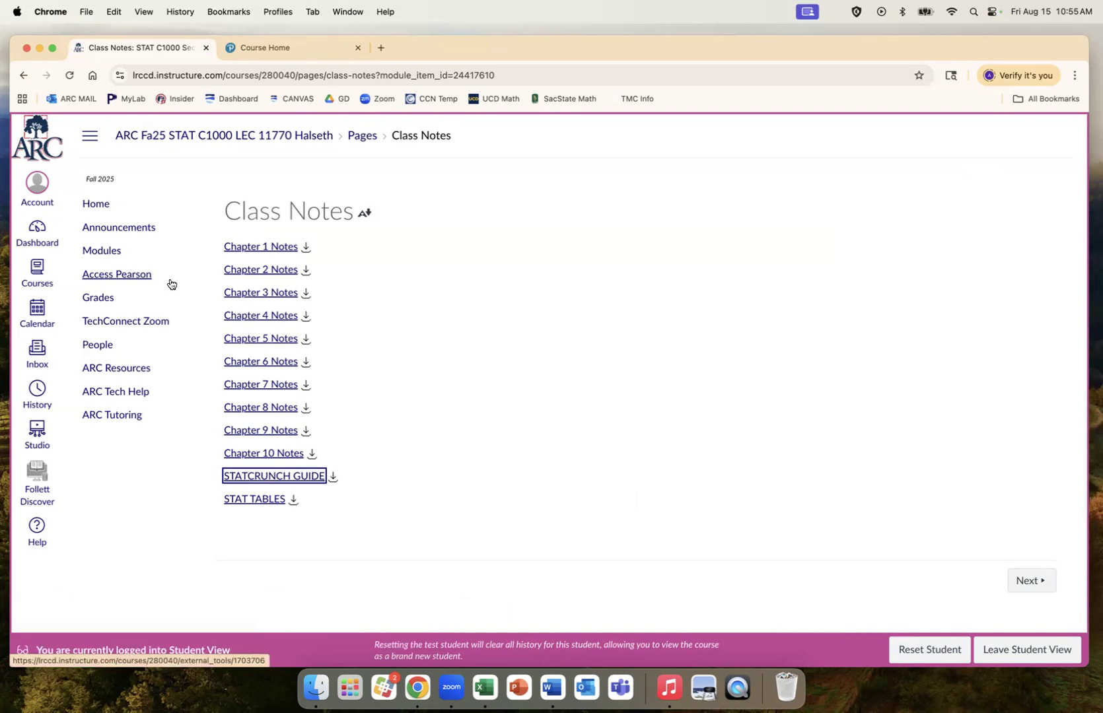
click(136, 279)
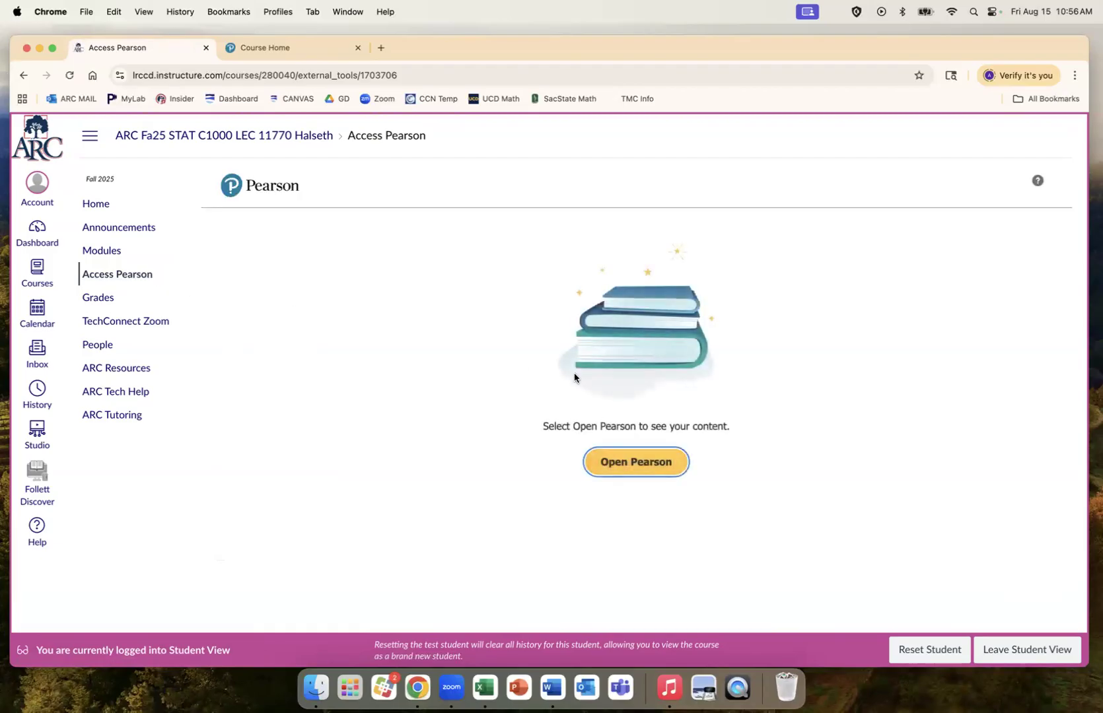
click(306, 46)
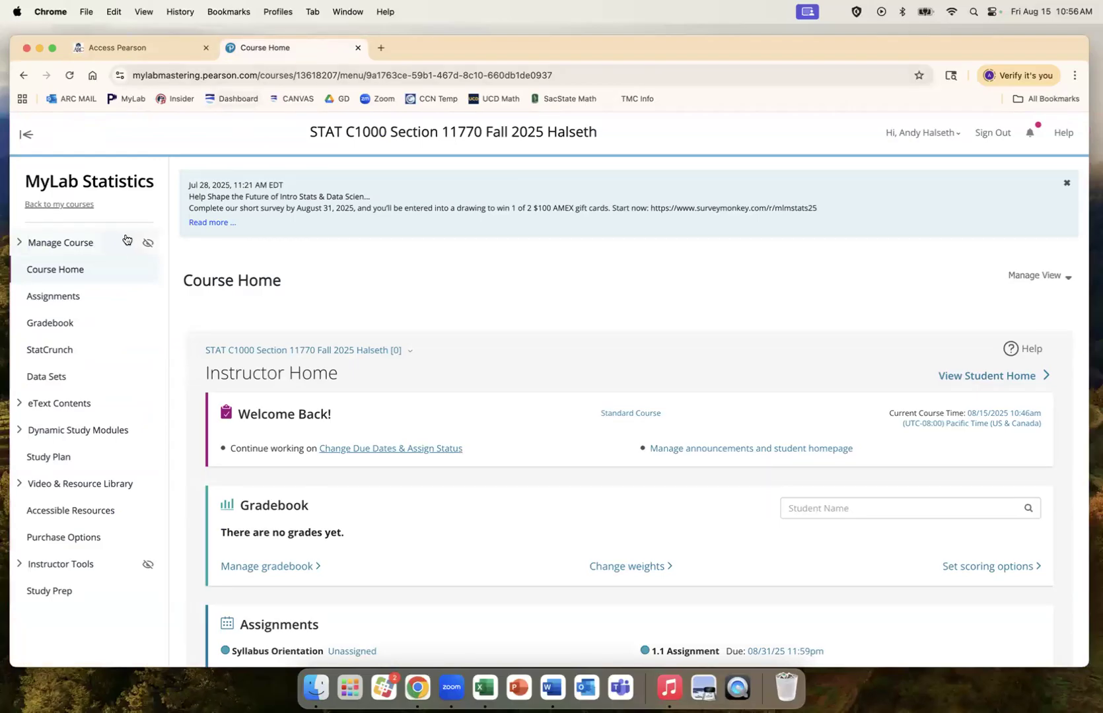
Step: Launch the StatCrunch website in a new tab from MyLab's StatCrunch section
click(59, 353)
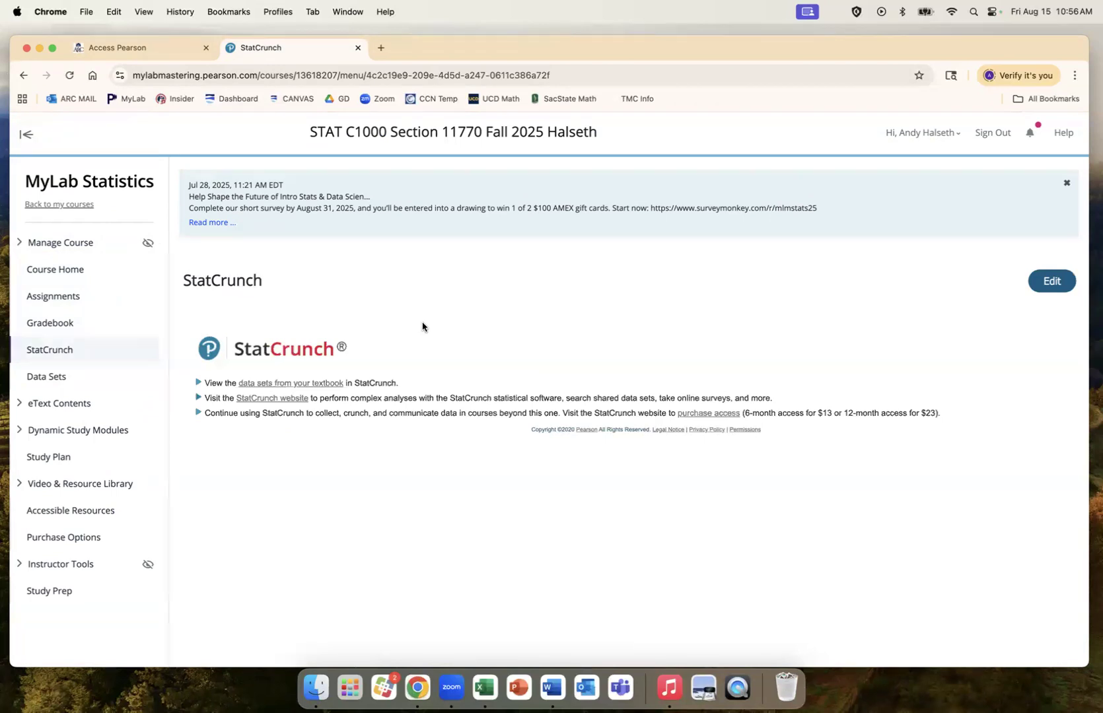
click(289, 399)
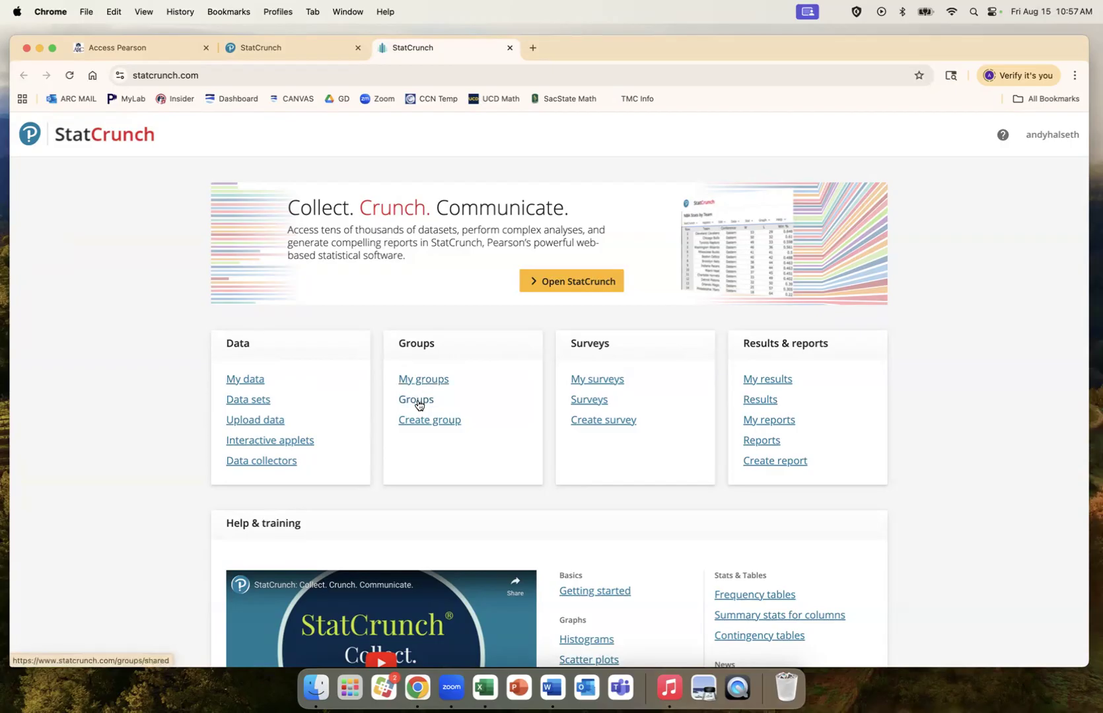
click(417, 400)
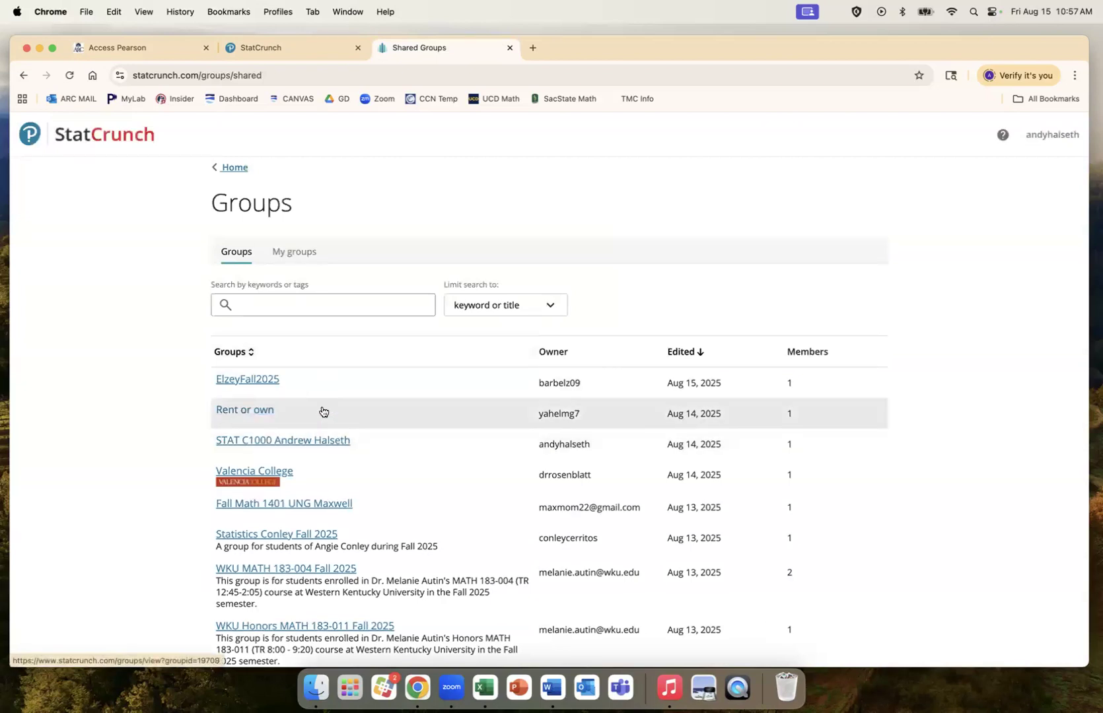
click(287, 307)
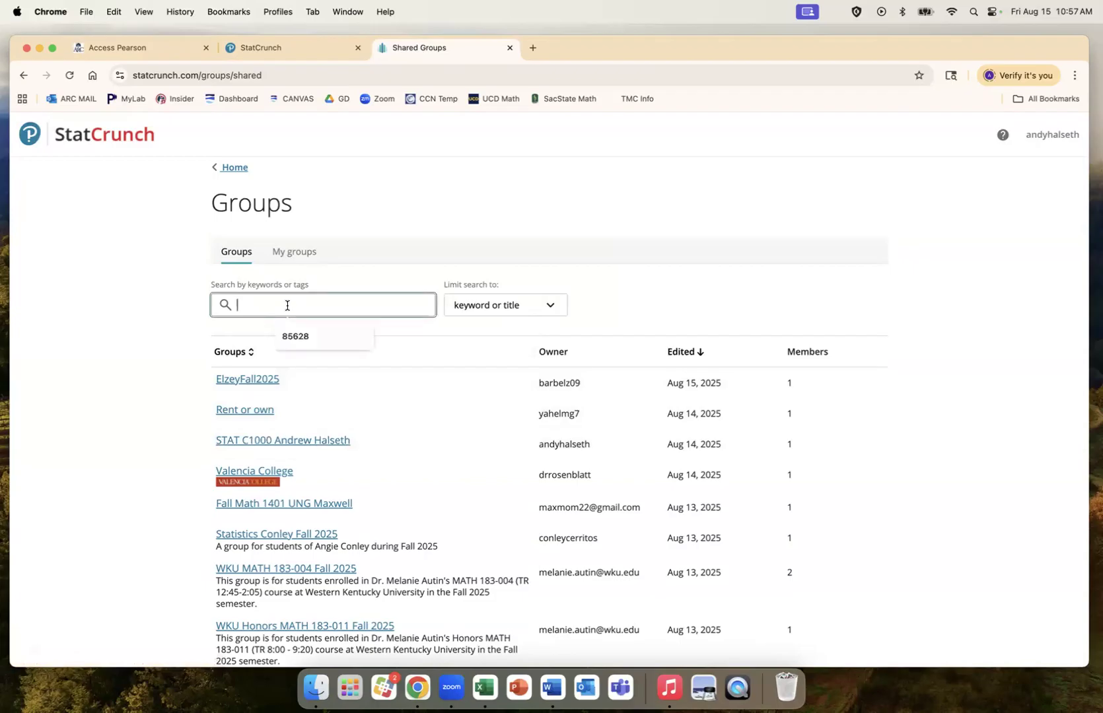
text(STAT C)
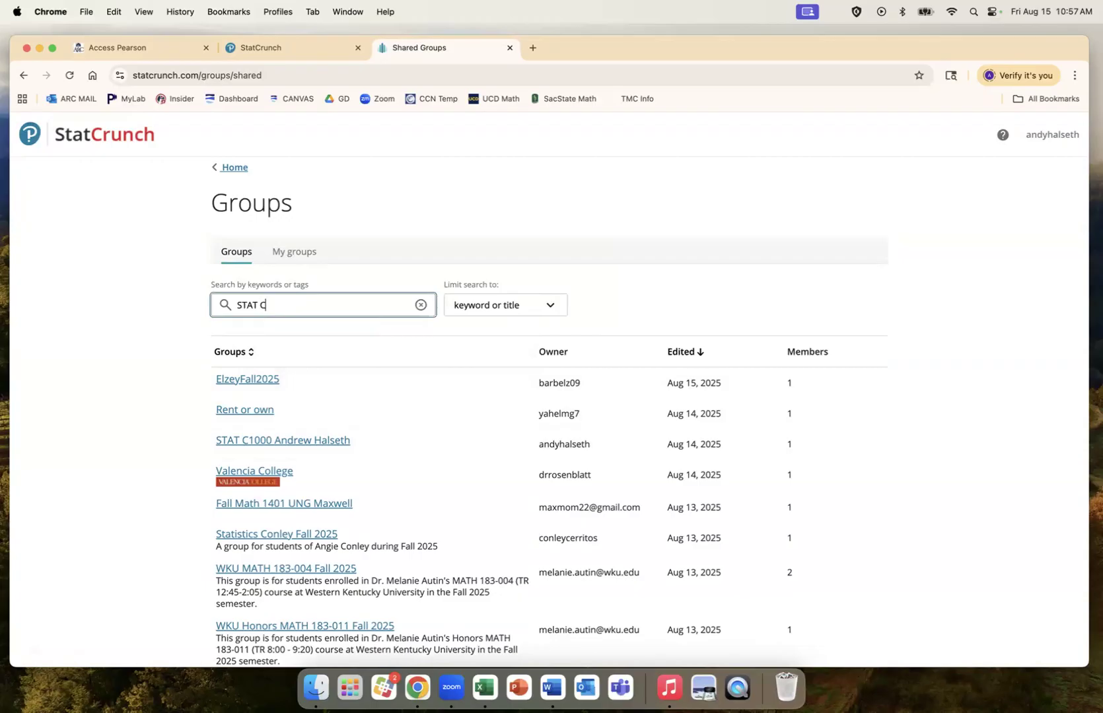
click(224, 307)
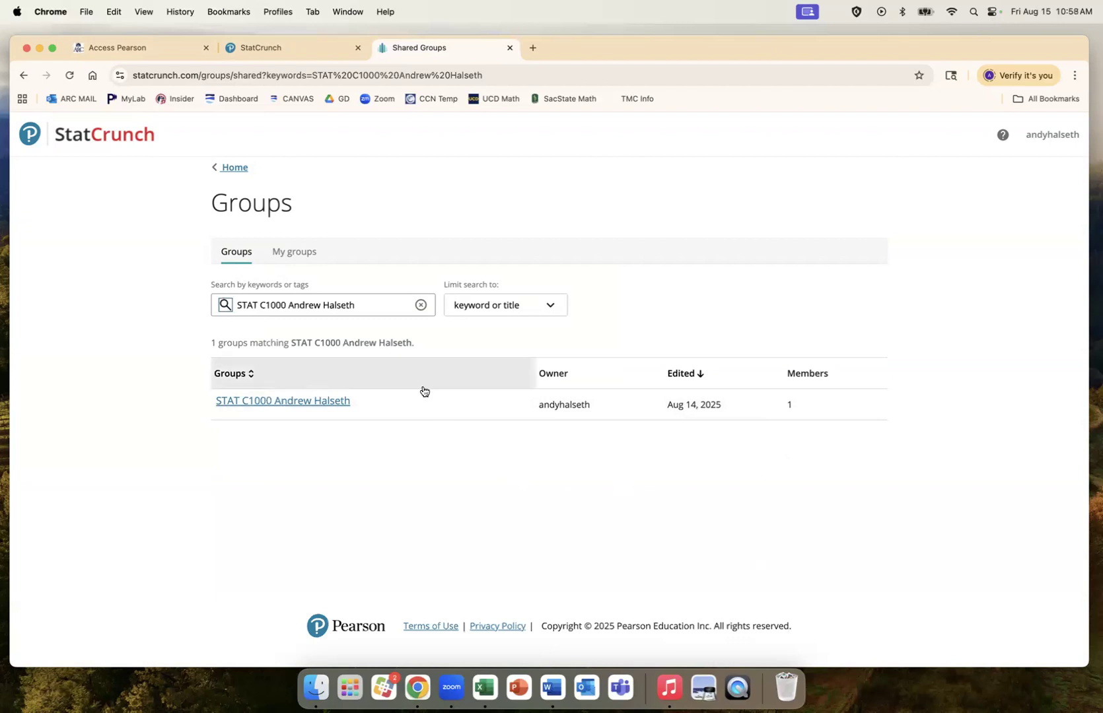
click(102, 138)
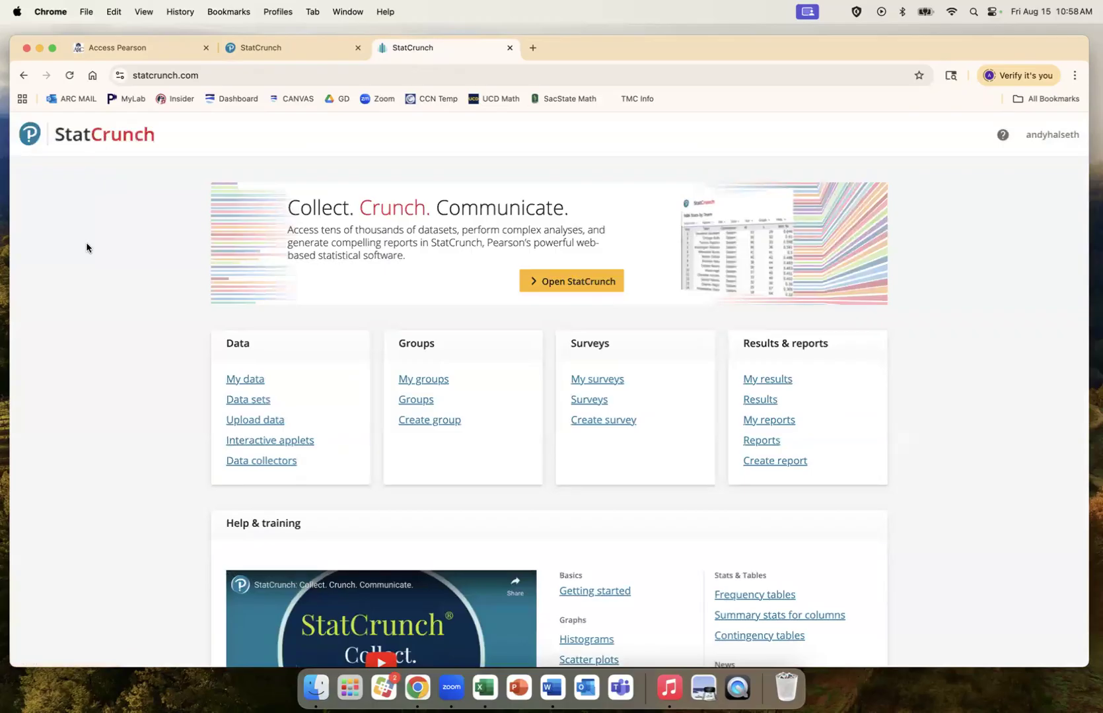
Step: Open the STAT C1000 group from My groups to see its shared data sets
click(427, 380)
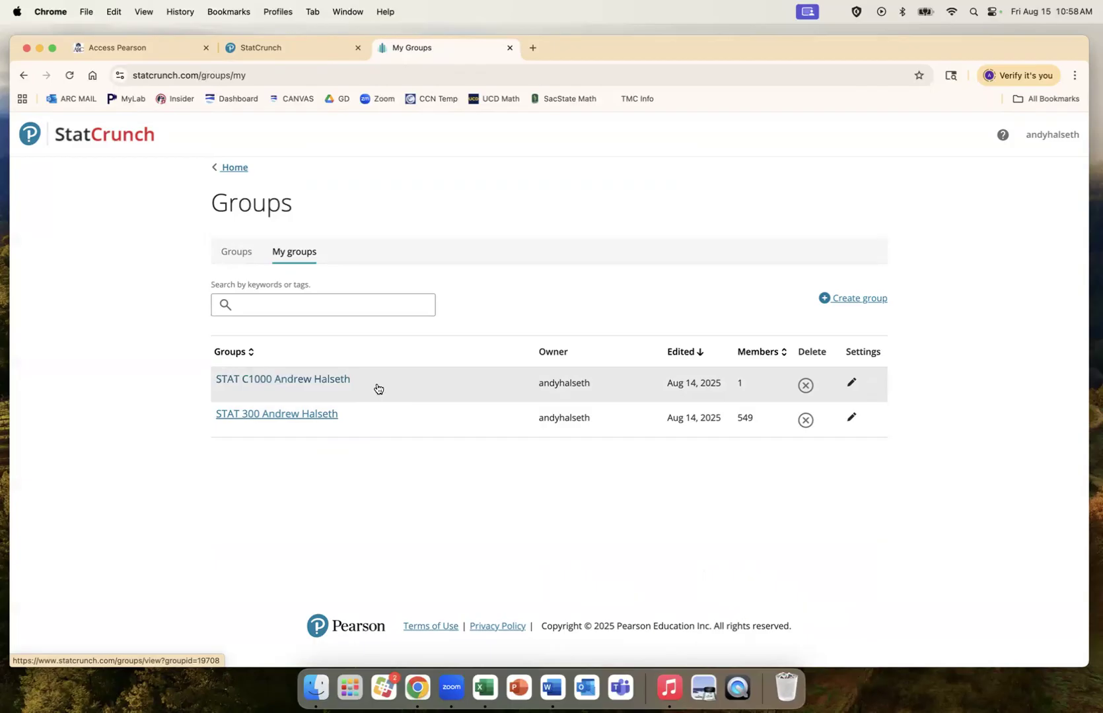
click(334, 383)
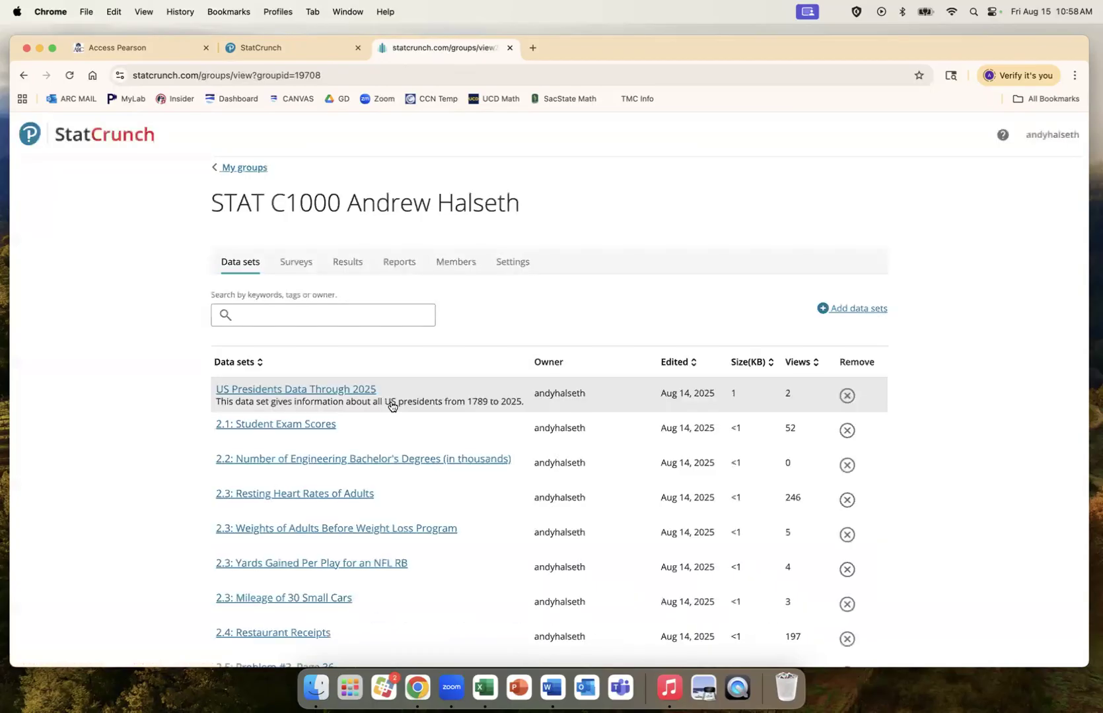
scroll(584, 323, down, 1)
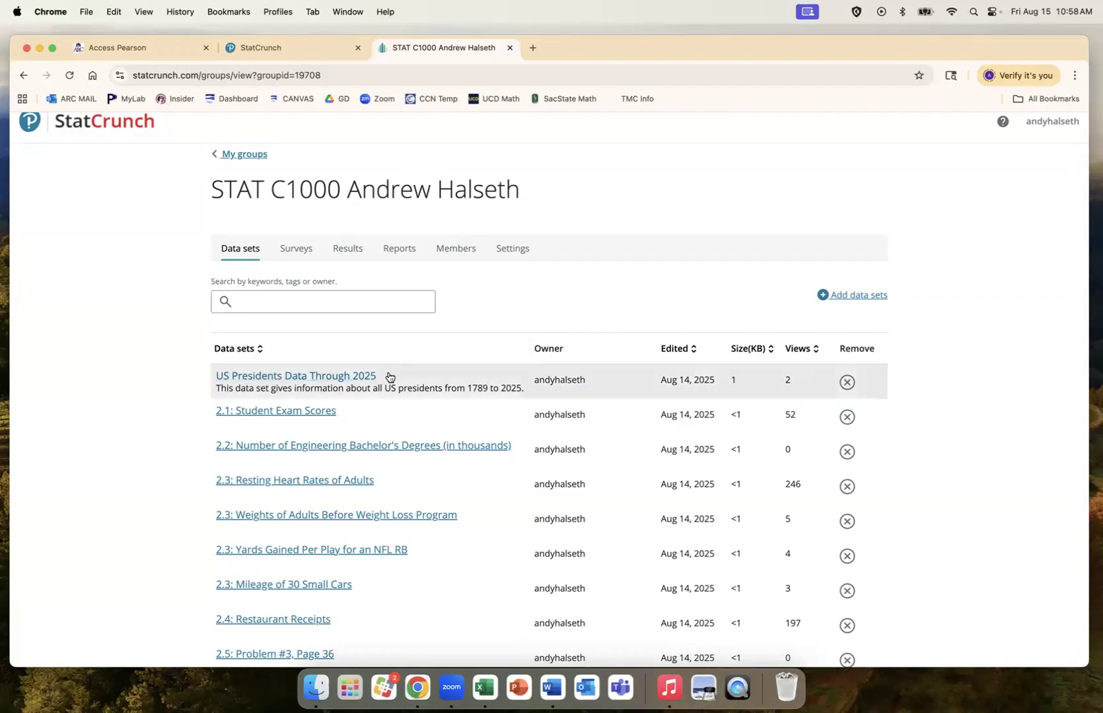
Step: Open US Presidents Data Through 2025 and browse its names, inauguration ages and years
click(352, 377)
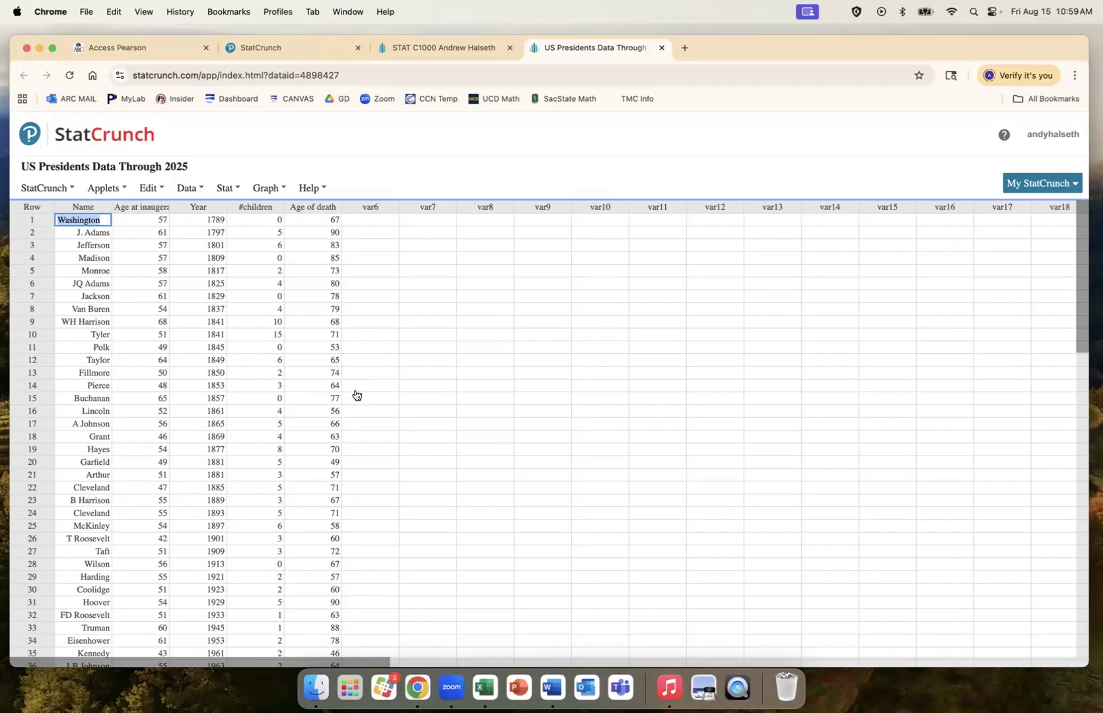
scroll(412, 383, down, 15)
scroll(412, 382, up, 10)
scroll(412, 382, down, 2)
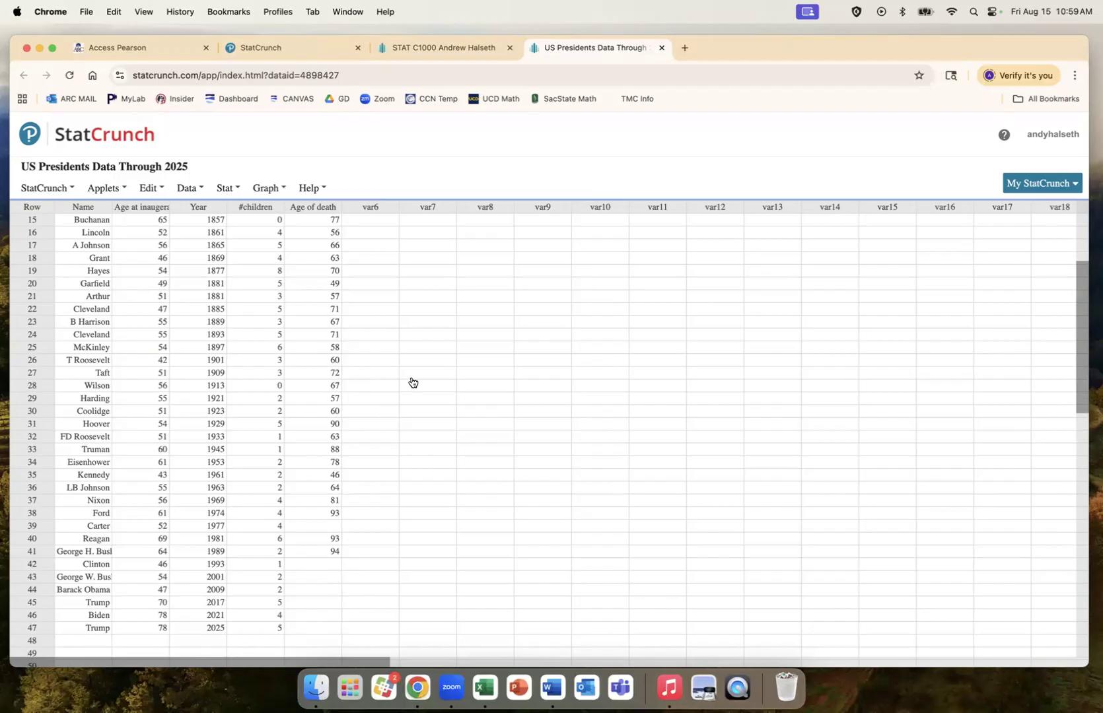
scroll(412, 383, up, 7)
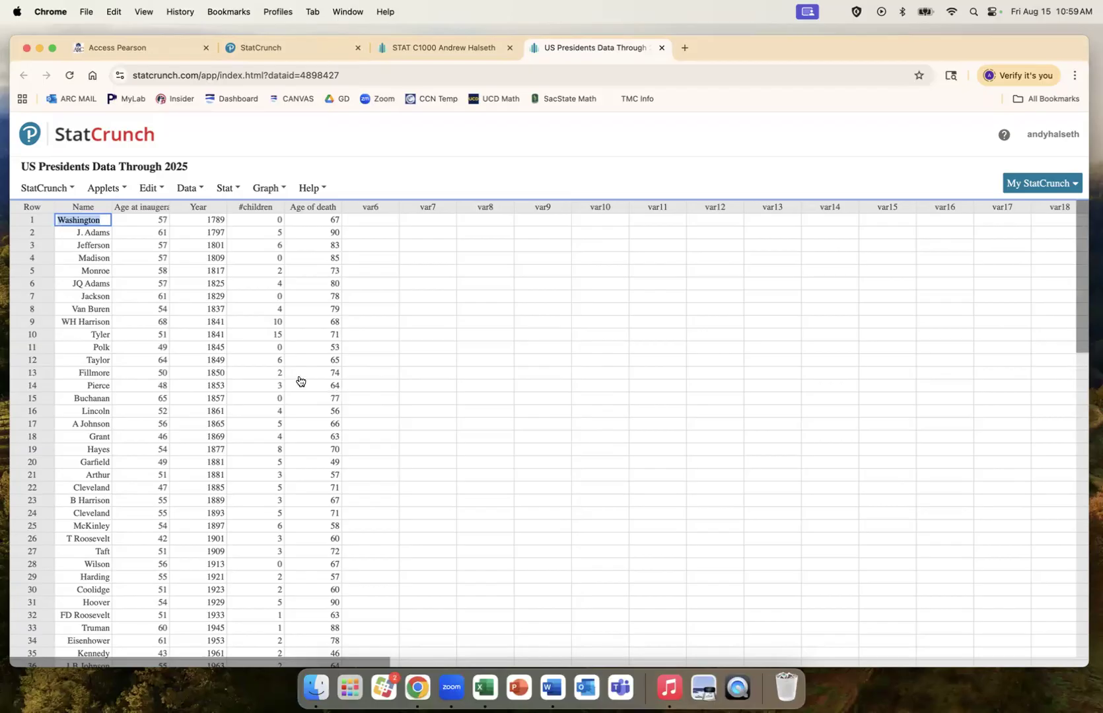
mouse_move(261, 212)
Step: Choose Stat > Summary Stats > Columns for the presidents data
click(48, 188)
click(228, 188)
click(316, 189)
click(264, 192)
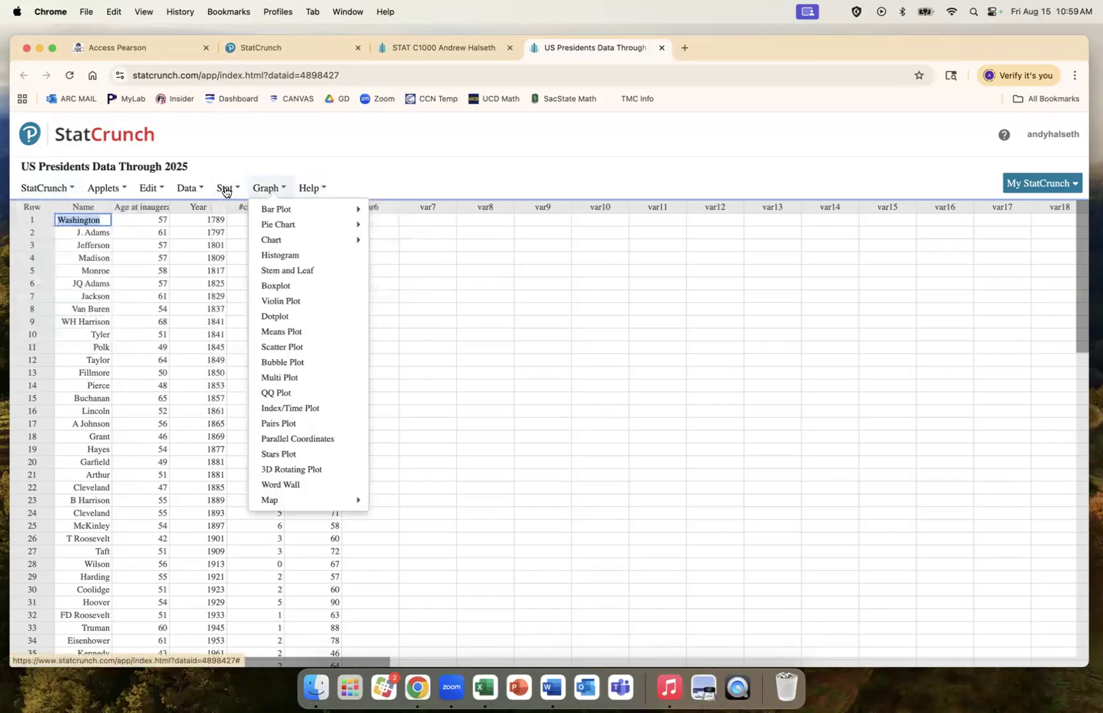
click(225, 190)
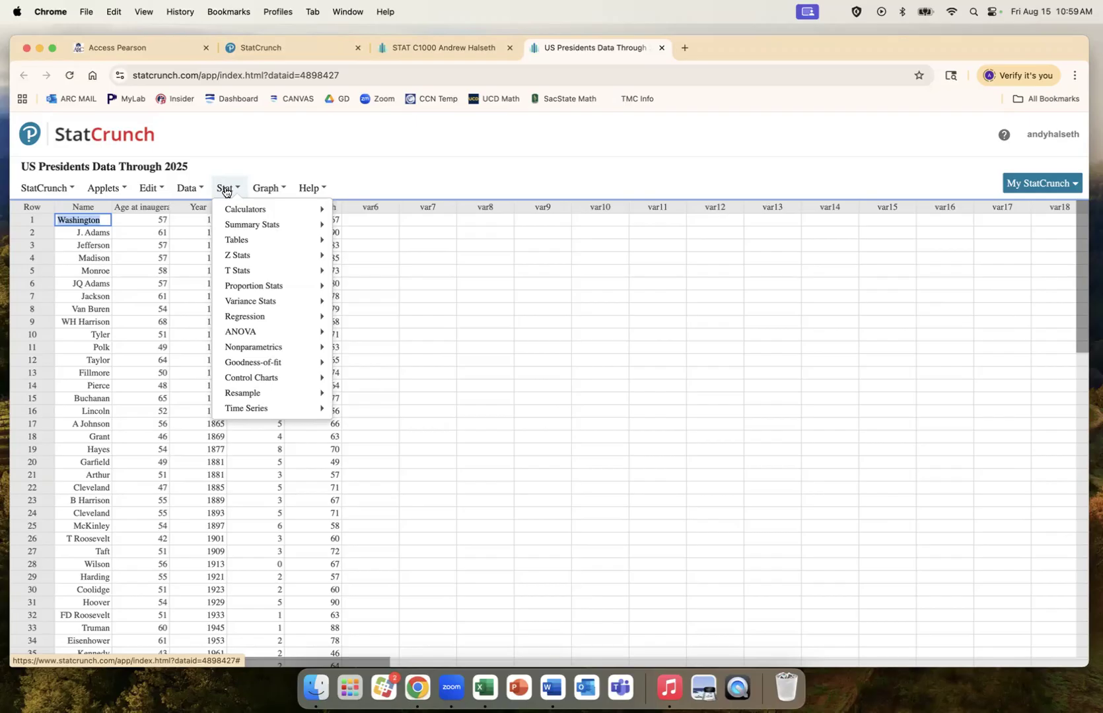
mouse_move(243, 225)
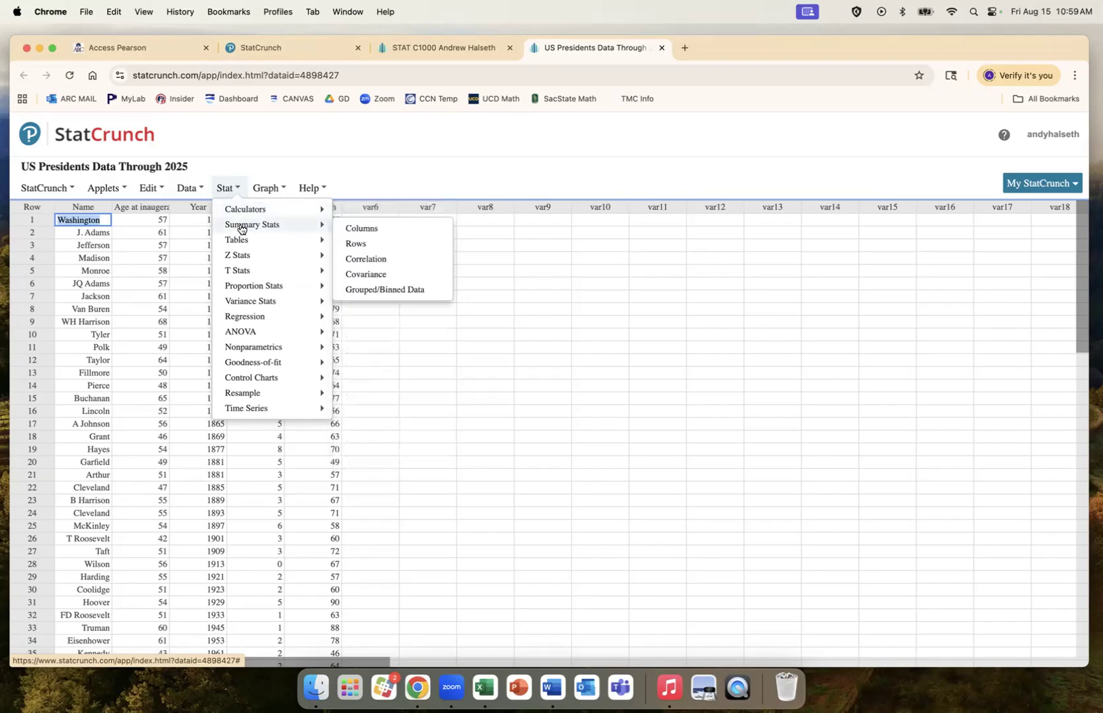
click(372, 230)
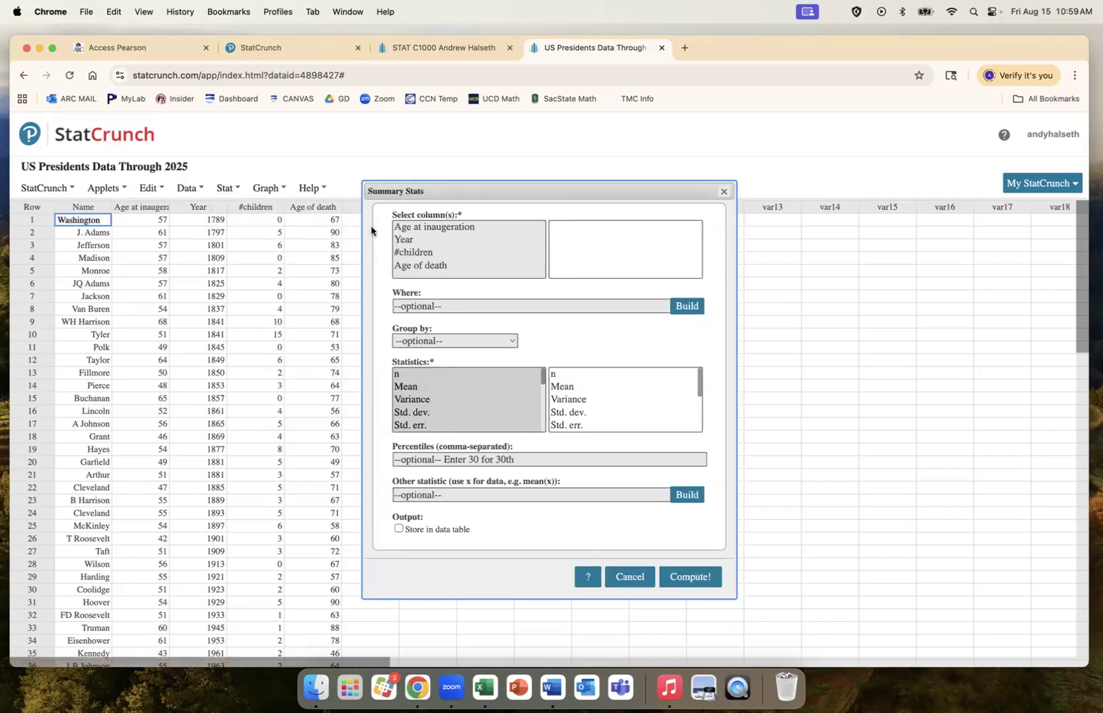
Step: Summarize #children (mean 3.5531915, std. dev. 2.7804325), then close the results window
click(454, 252)
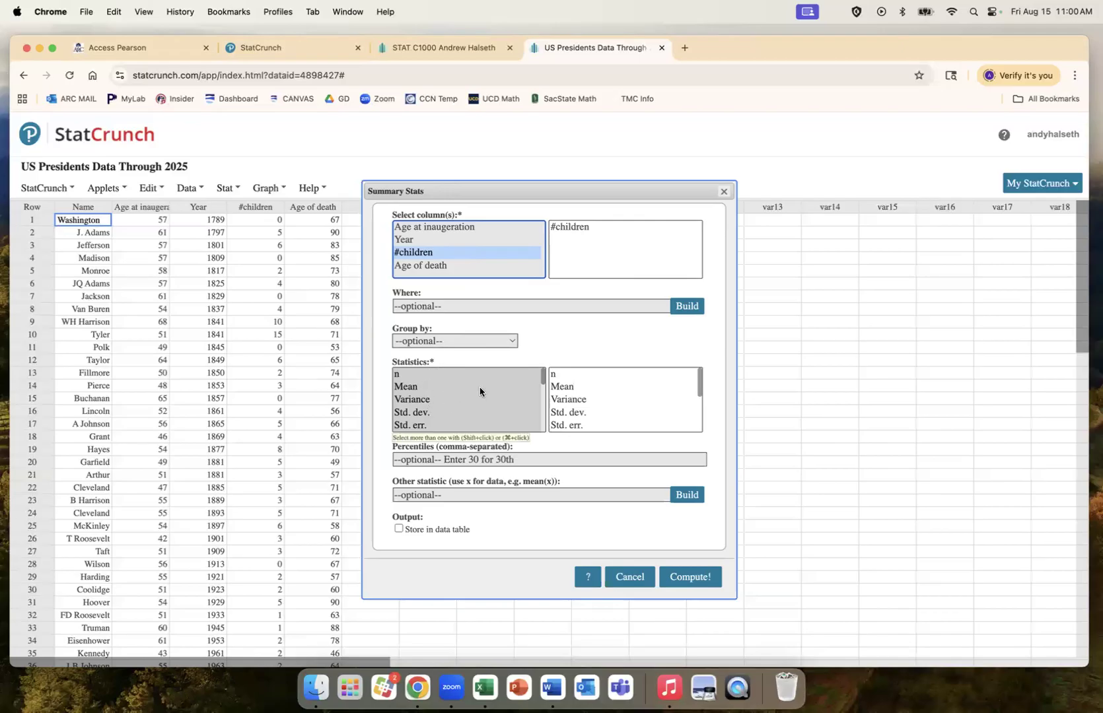
scroll(502, 397, down, 5)
scroll(503, 398, up, 1)
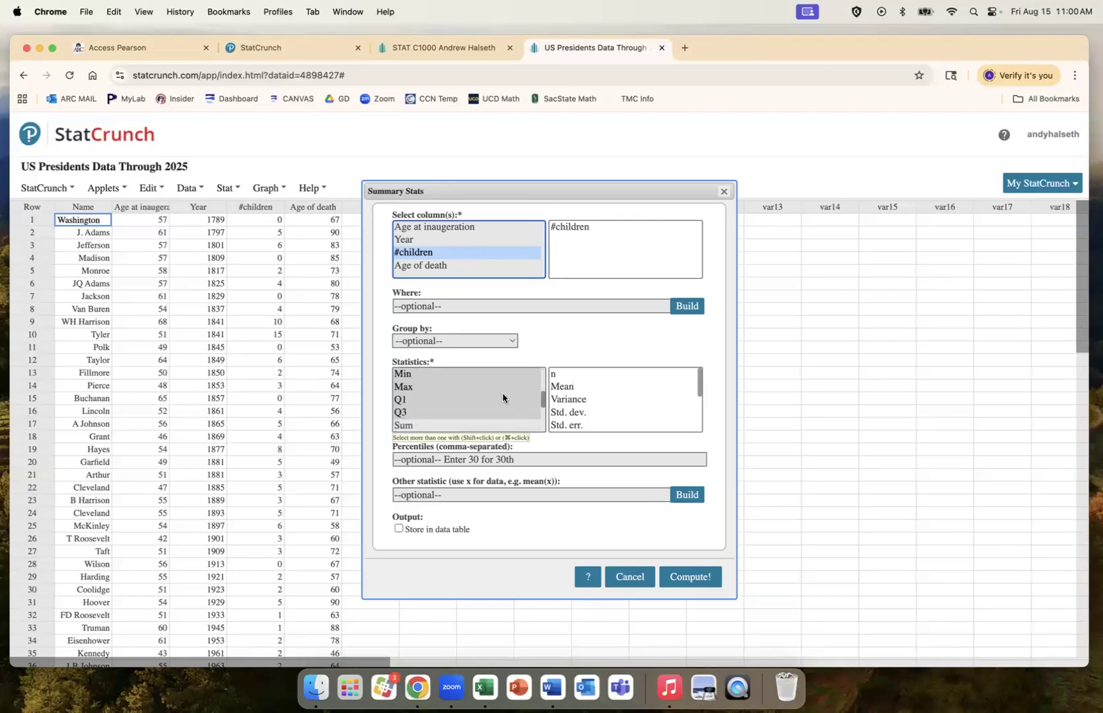
scroll(503, 397, up, 3)
scroll(500, 399, down, 2)
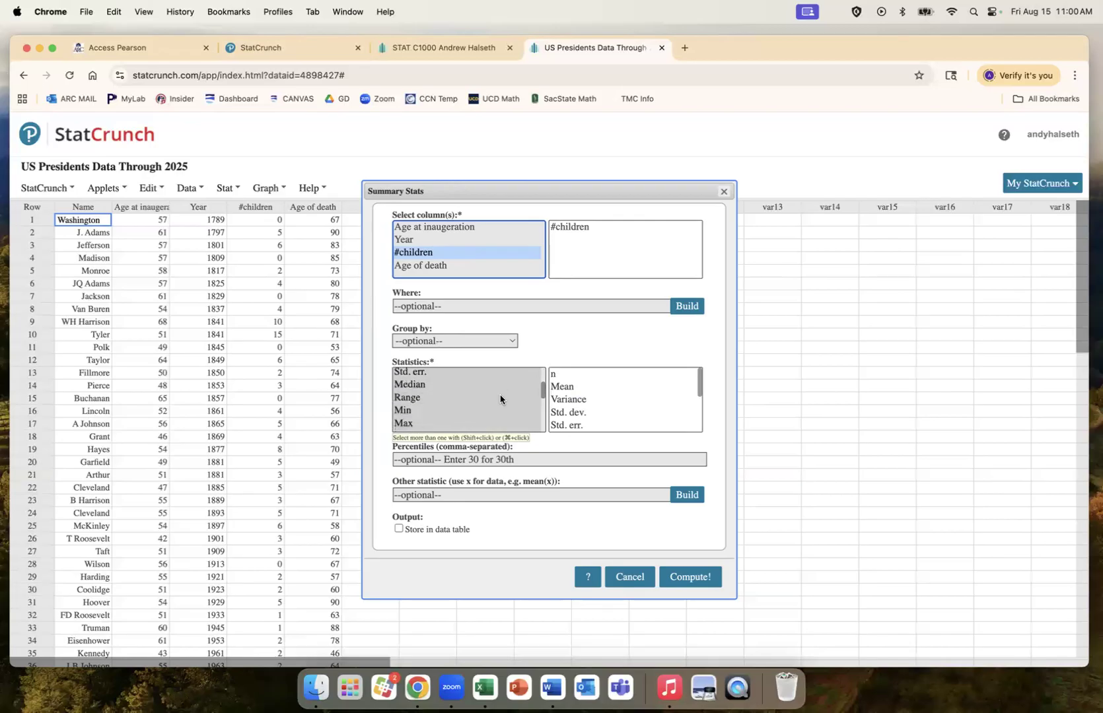
scroll(500, 399, down, 5)
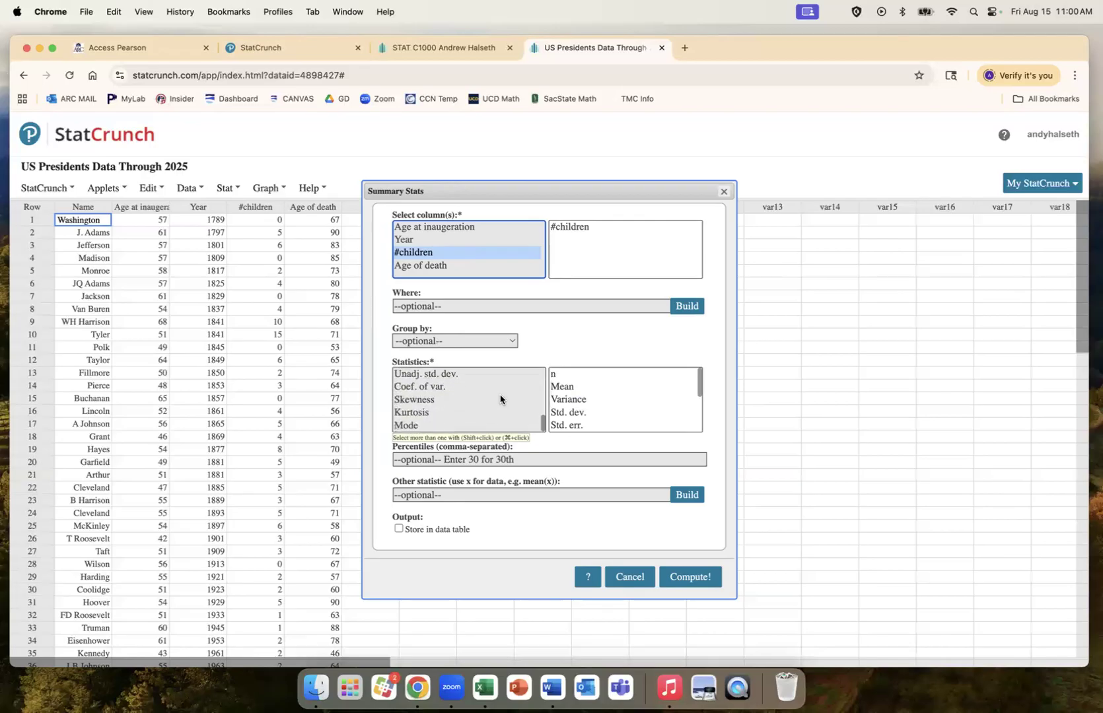
scroll(500, 399, up, 3)
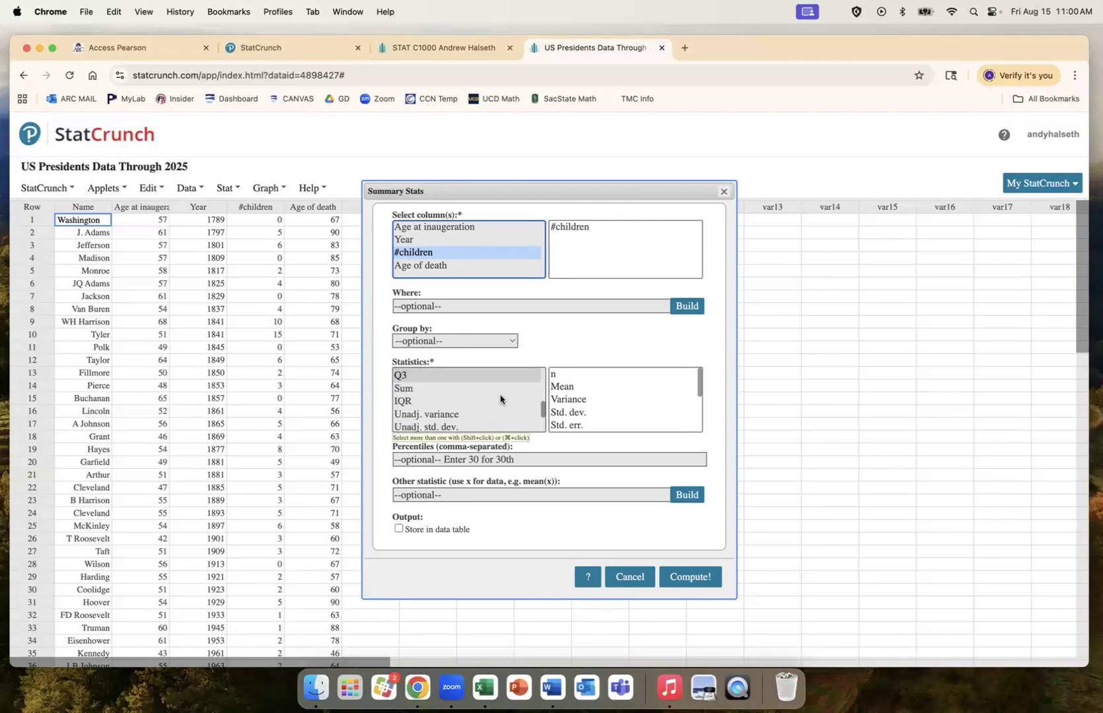
scroll(500, 399, up, 5)
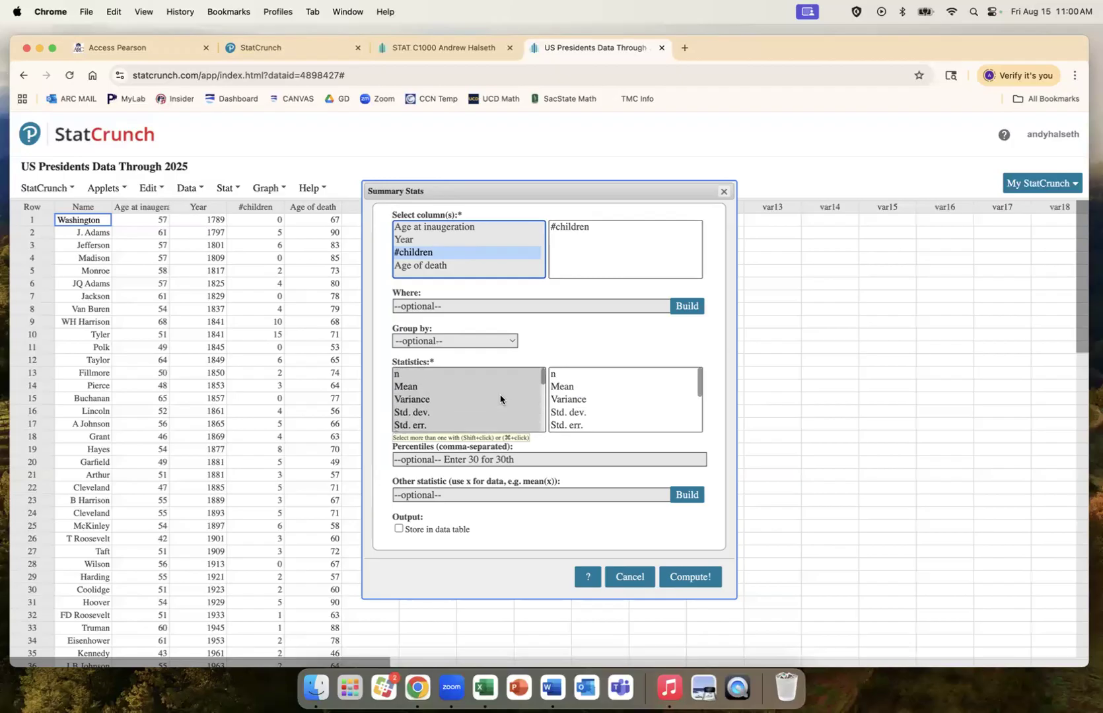
scroll(500, 399, down, 5)
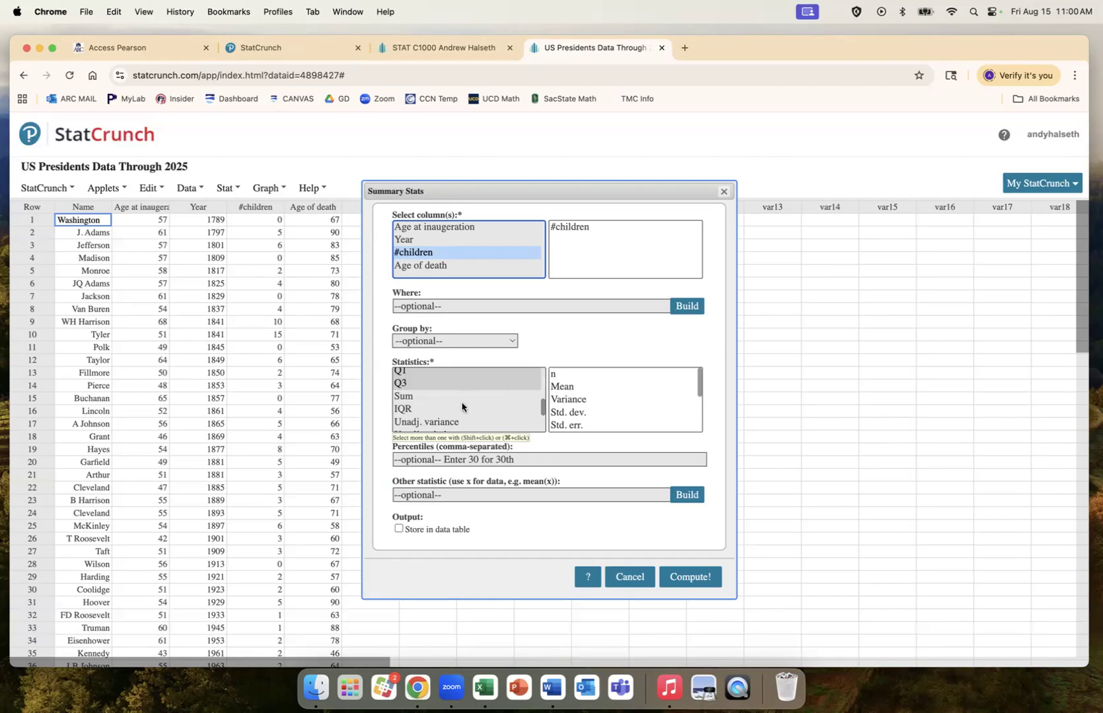
scroll(462, 406, up, 5)
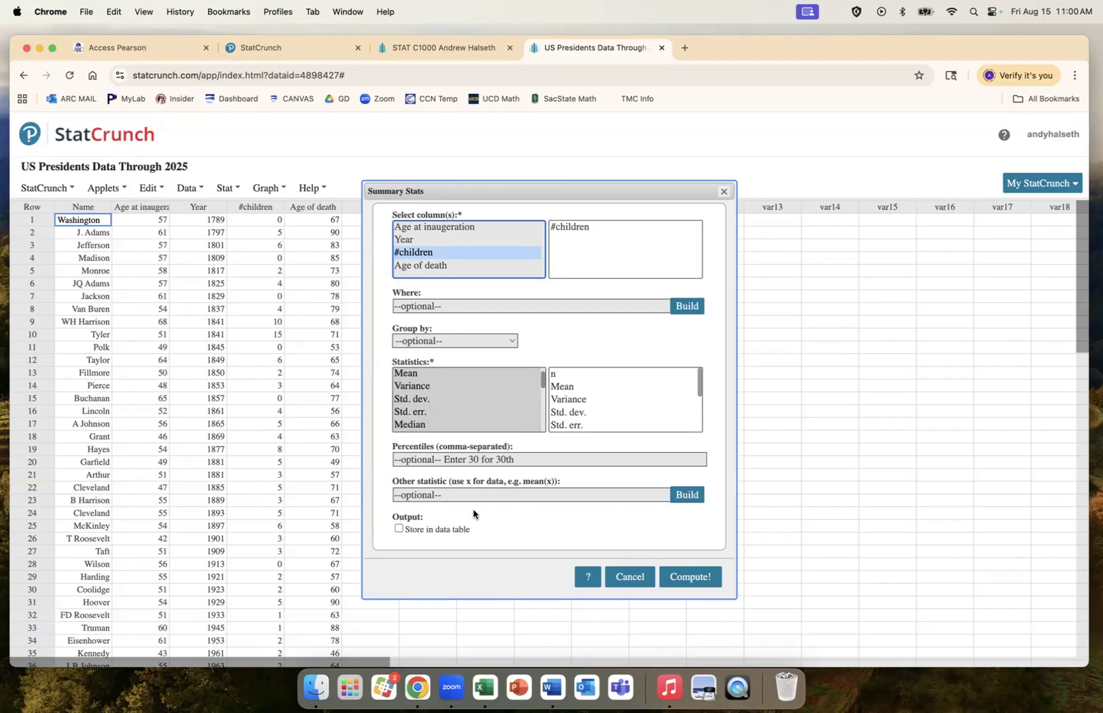
click(695, 578)
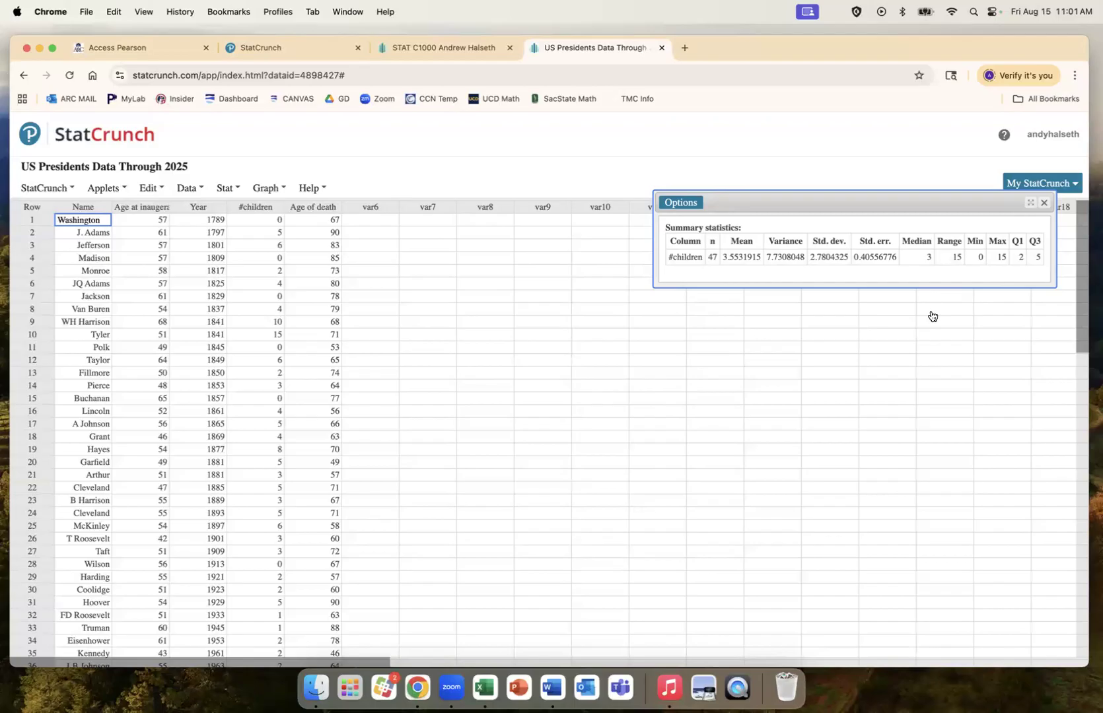
click(1044, 206)
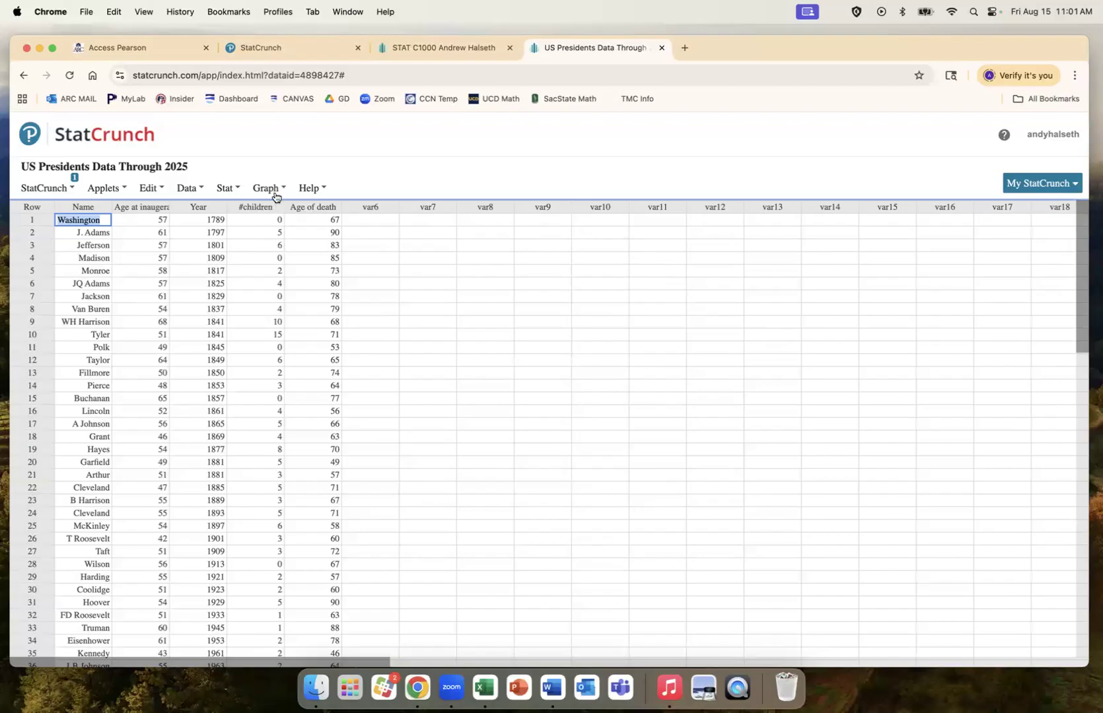
Step: Start Summary Stats > Columns with the Age at inauguration column selected
click(227, 189)
mouse_move(246, 226)
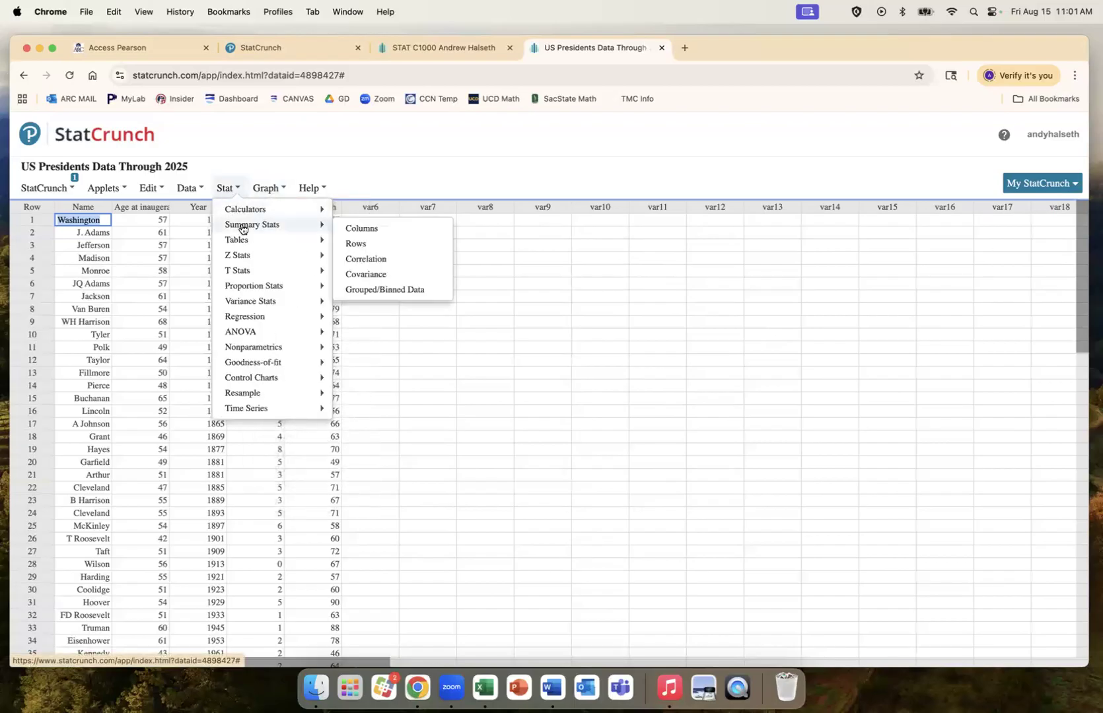
click(358, 229)
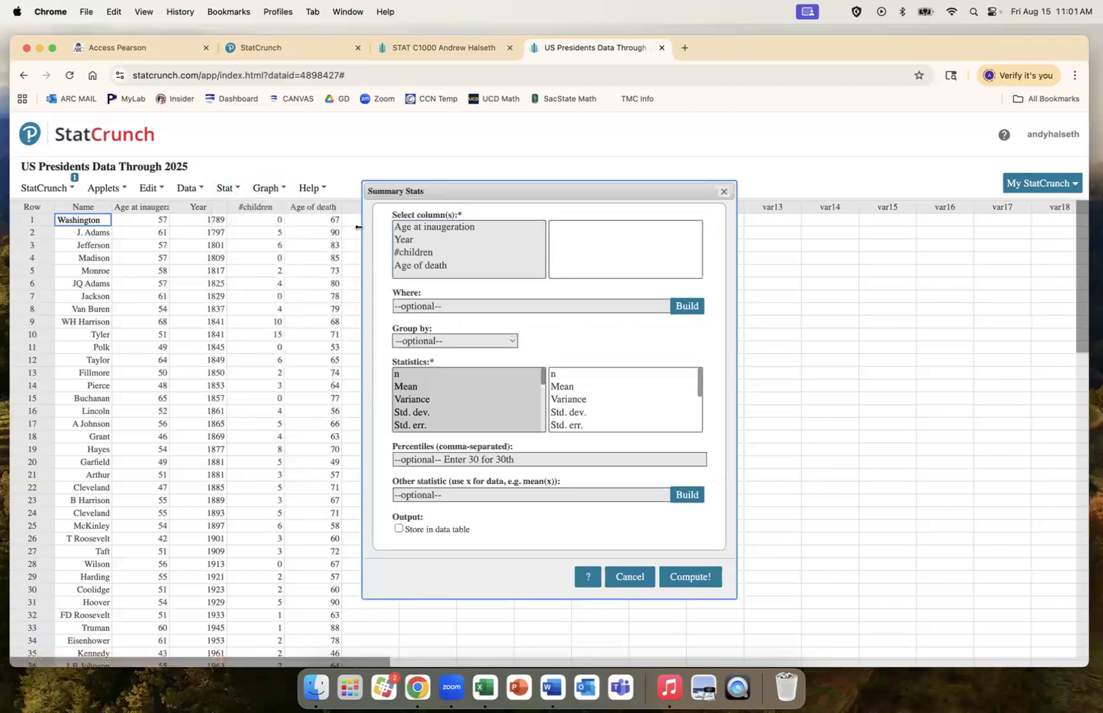
click(444, 227)
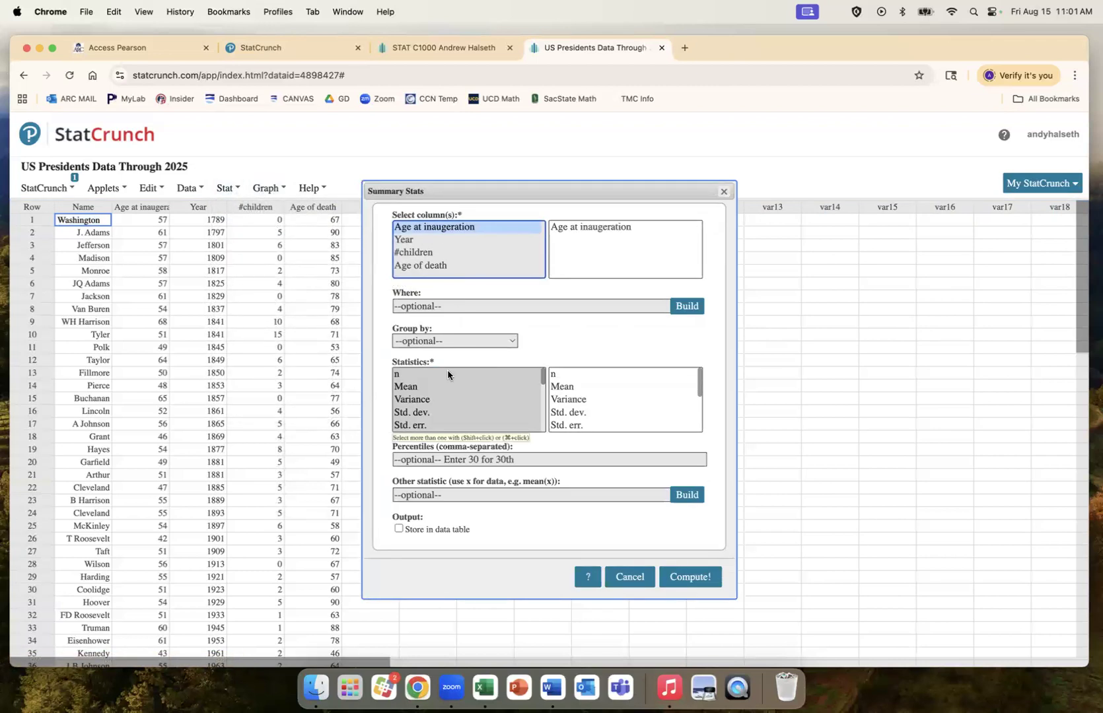
scroll(448, 394, down, 3)
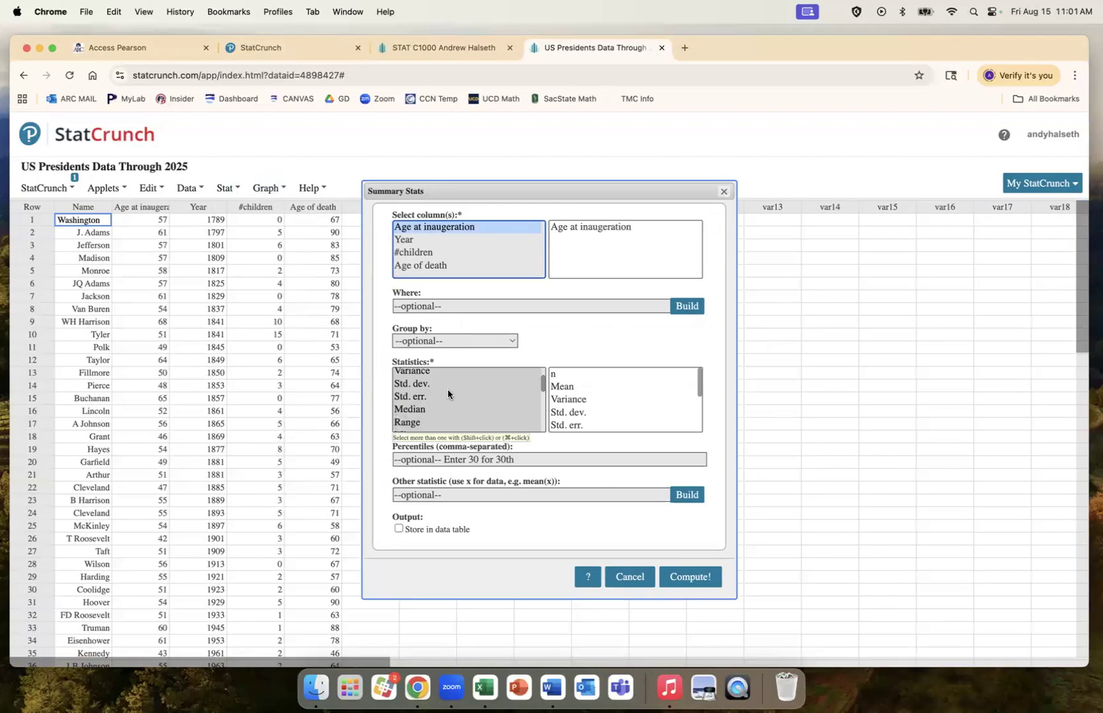
Step: Compute only the Median age at inauguration (55), then close the results
click(434, 392)
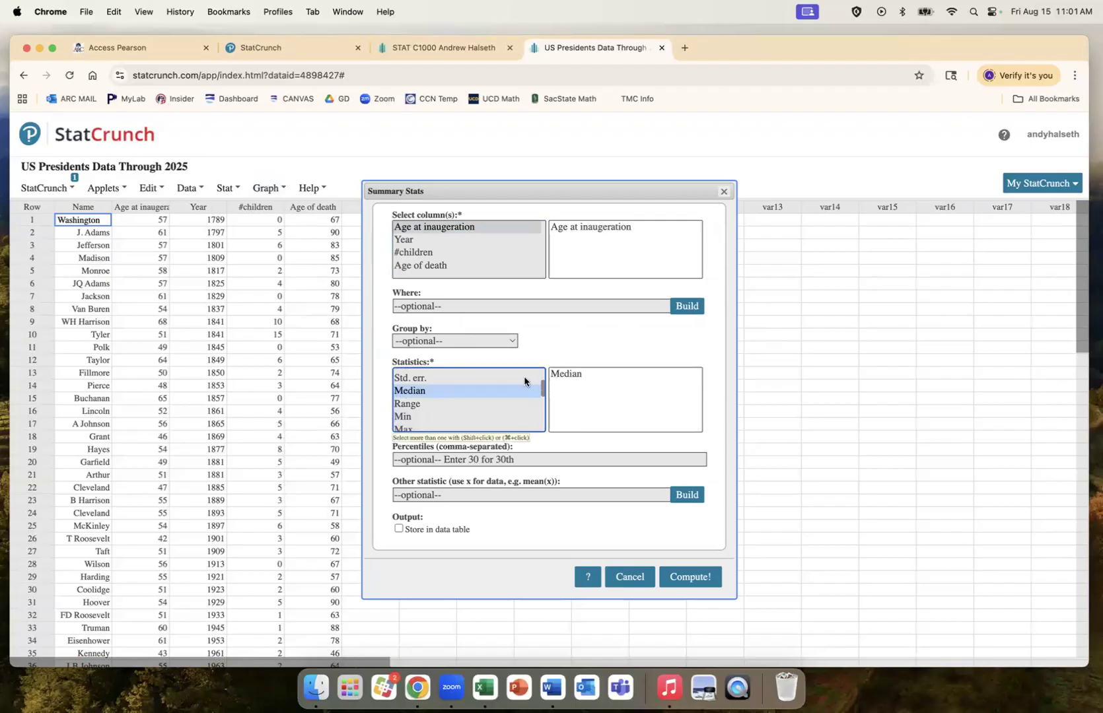
super+click(435, 404)
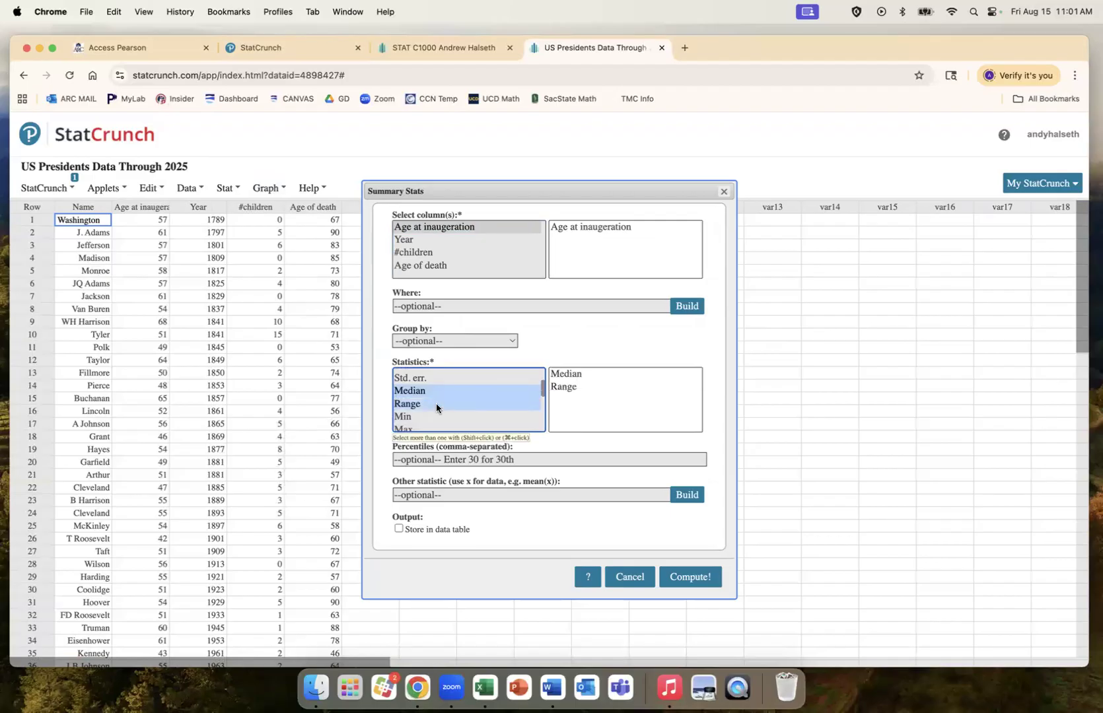
super+click(435, 414)
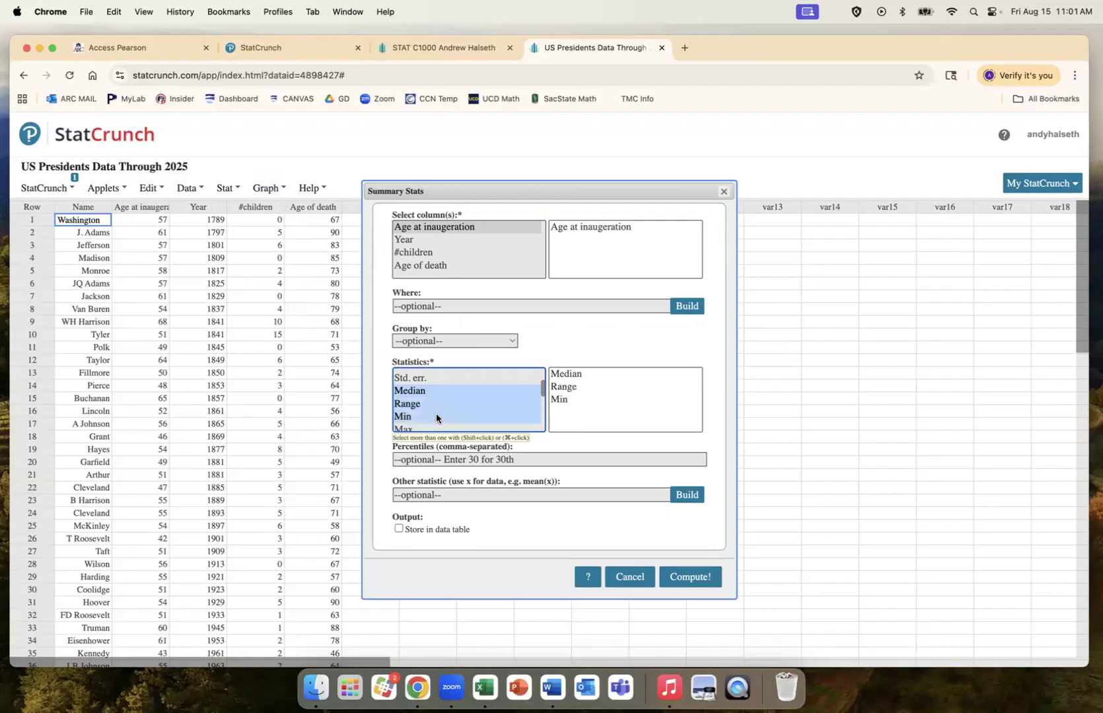
shift+click(436, 377)
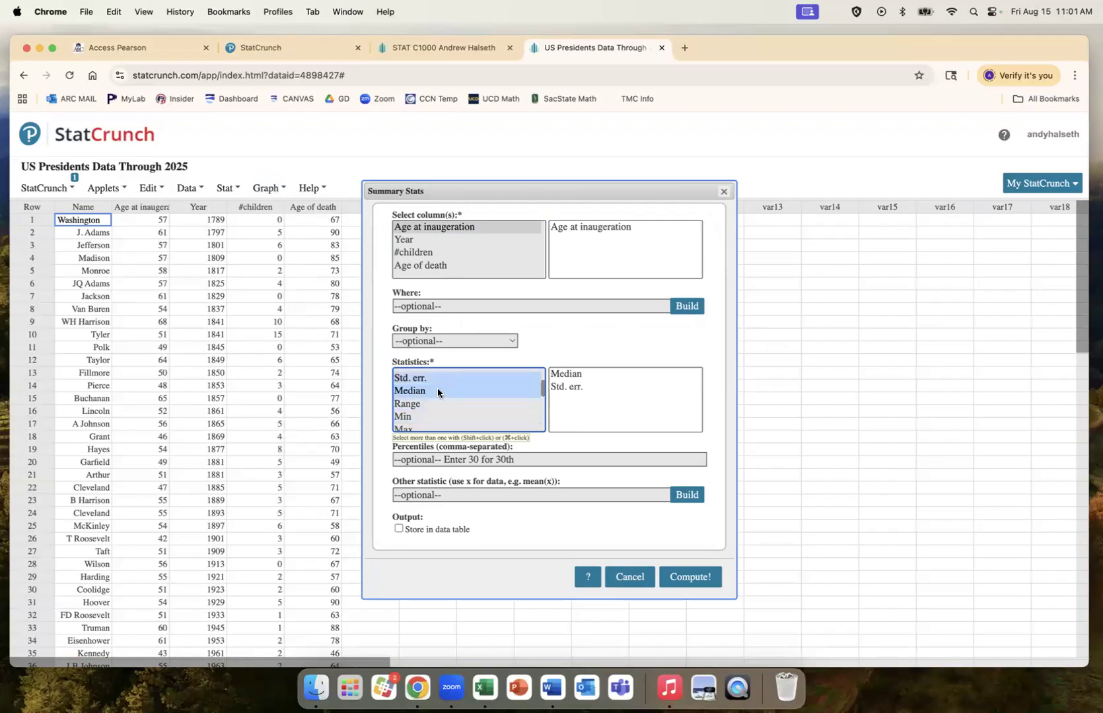
super+click(436, 377)
super+click(437, 377)
shift+click(435, 404)
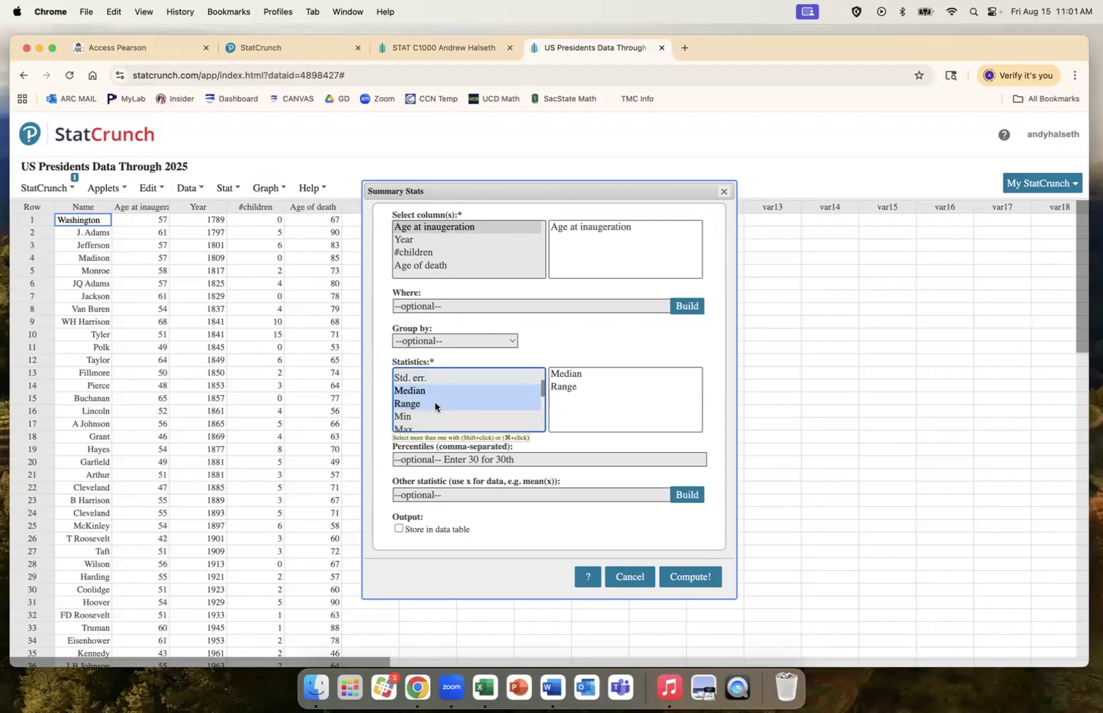
click(434, 404)
click(436, 390)
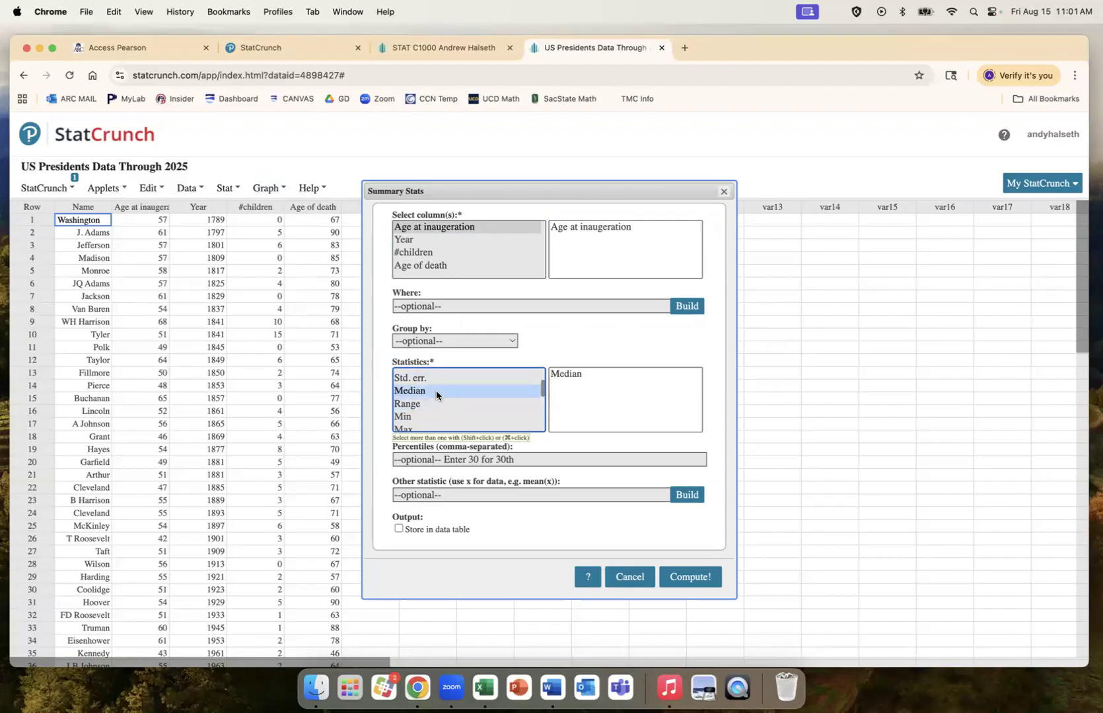
click(670, 577)
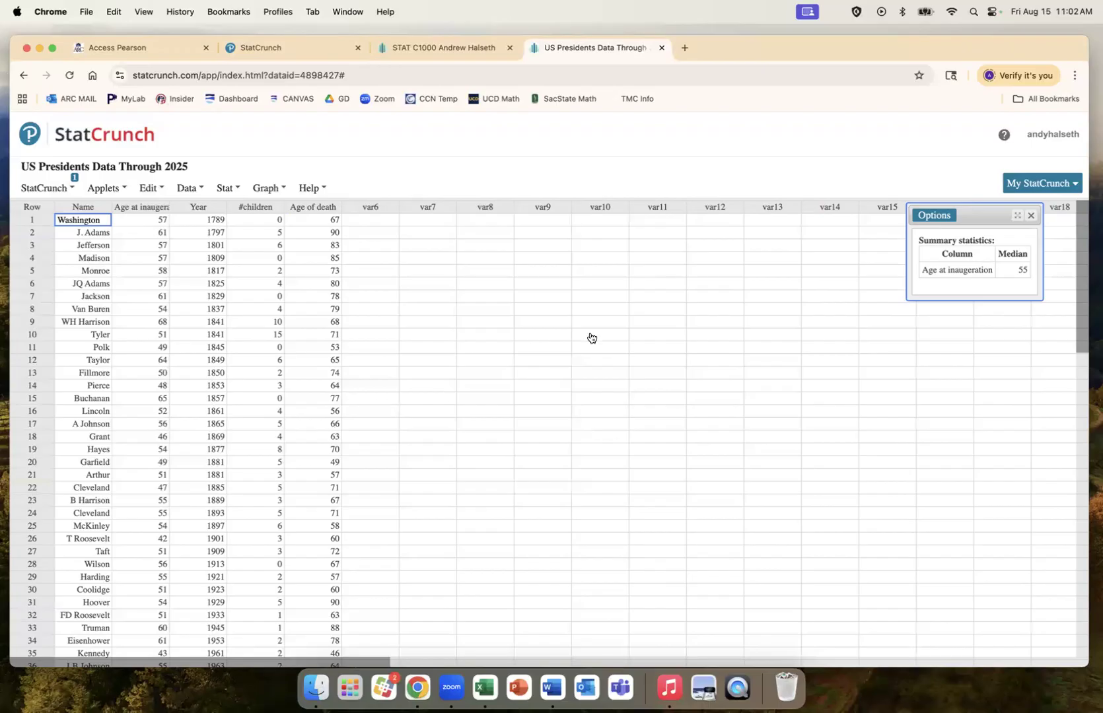
click(1029, 218)
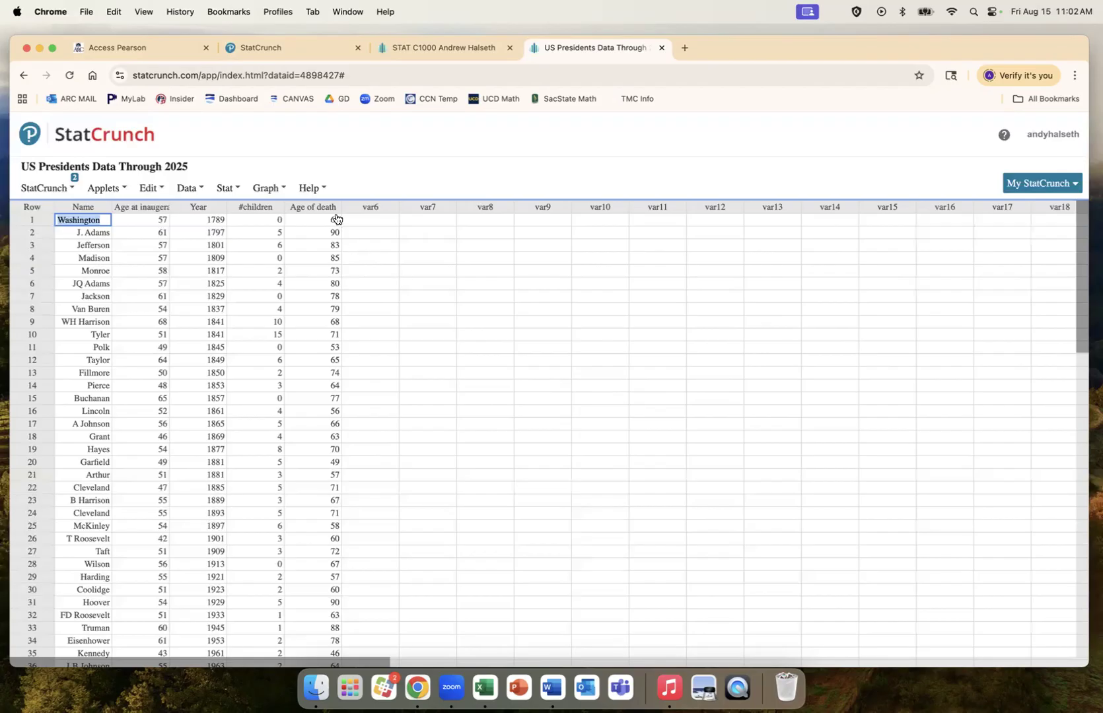
Step: Start Summary Stats > Columns with the Age of death column selected
click(231, 188)
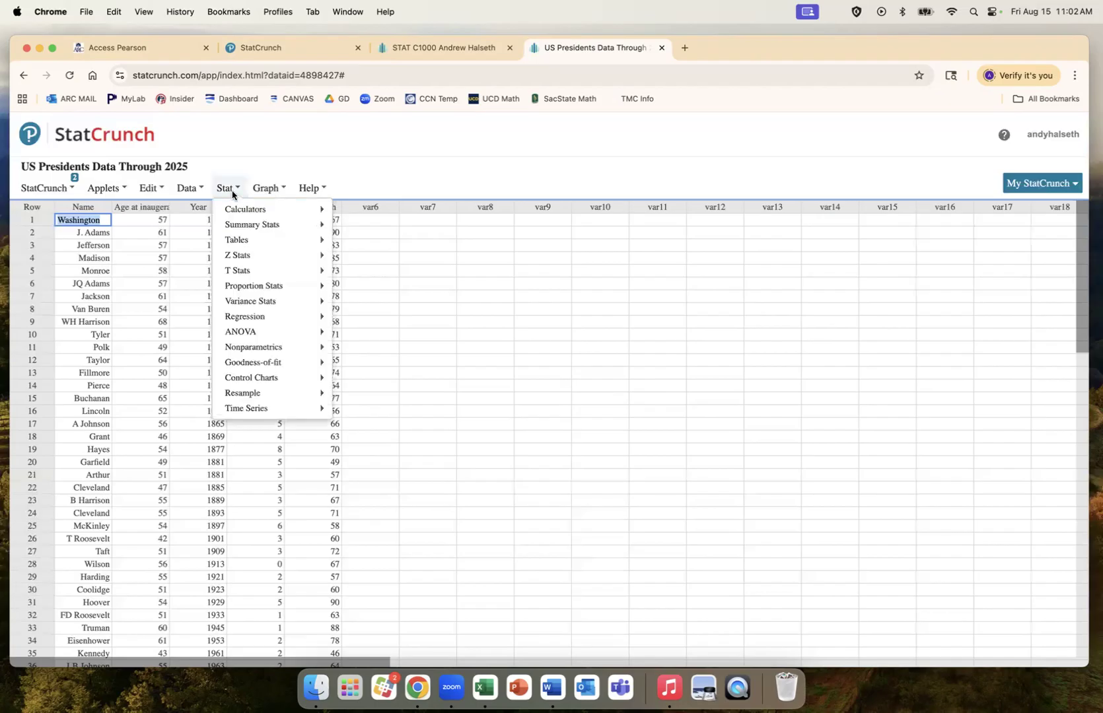
mouse_move(249, 229)
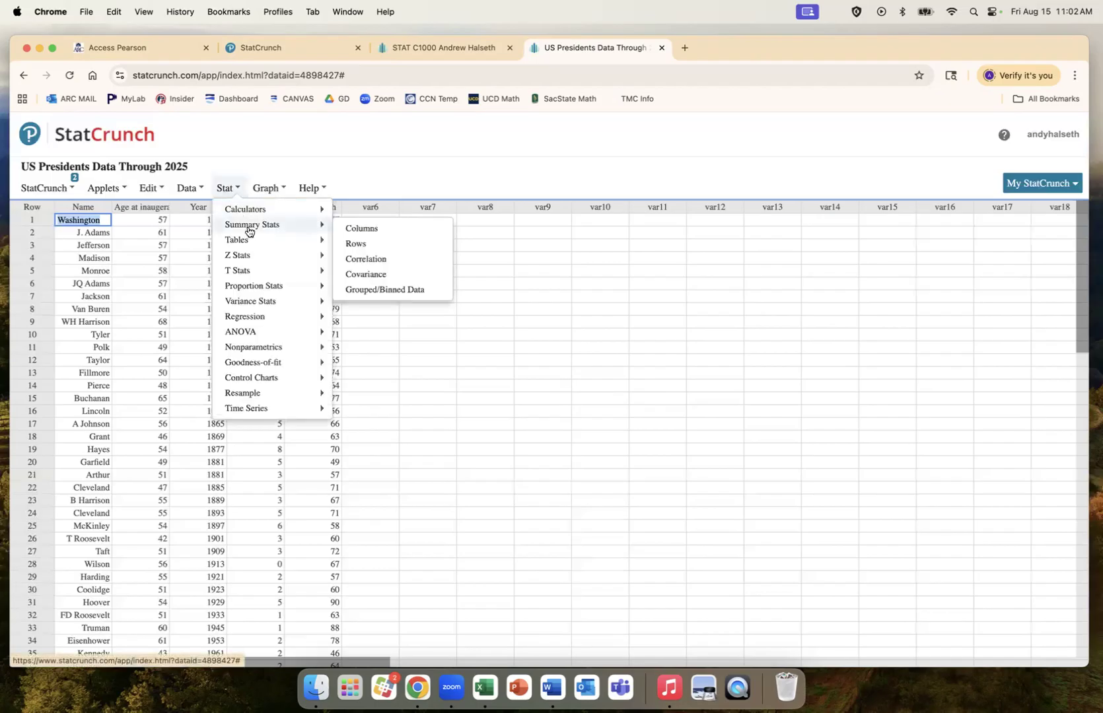
click(368, 233)
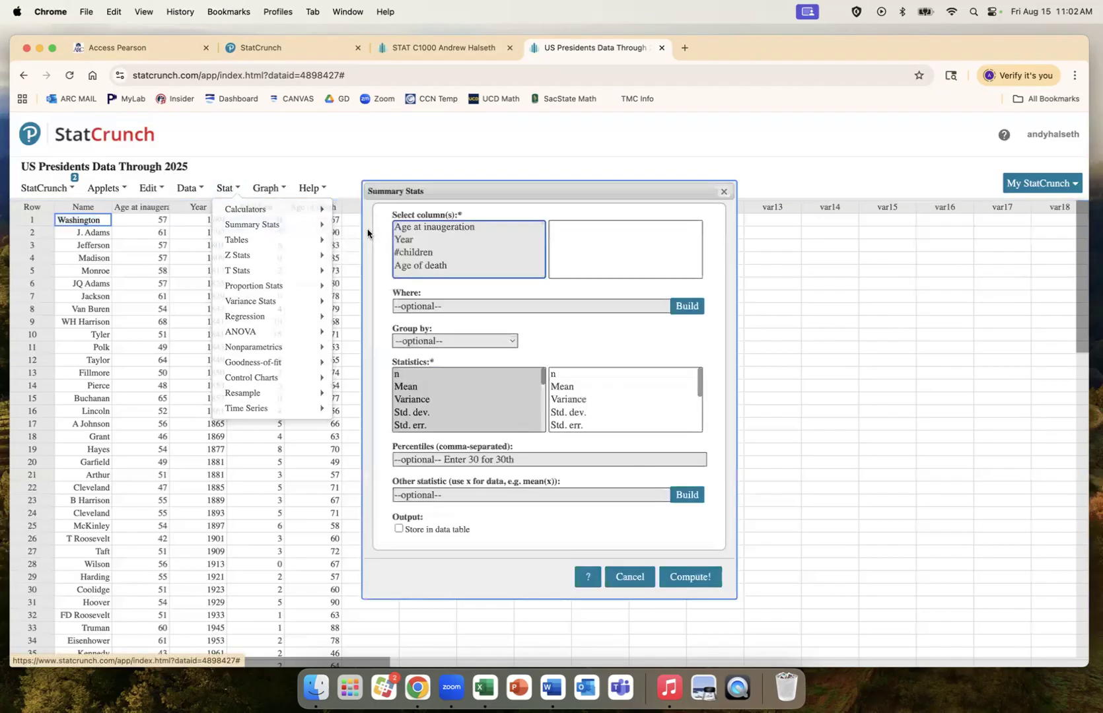
click(437, 263)
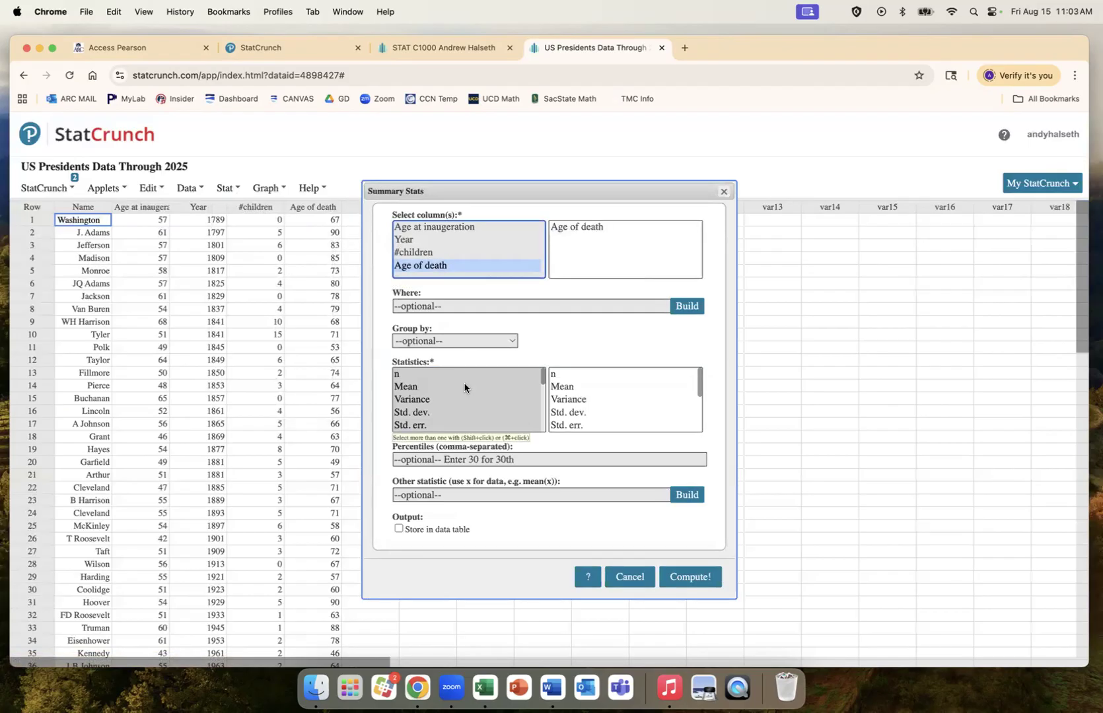
scroll(461, 391, down, 1)
Step: Compute Std. dev. (12.451933) and Unadj. std. dev. (12.295299) for Age of death, then close
click(434, 409)
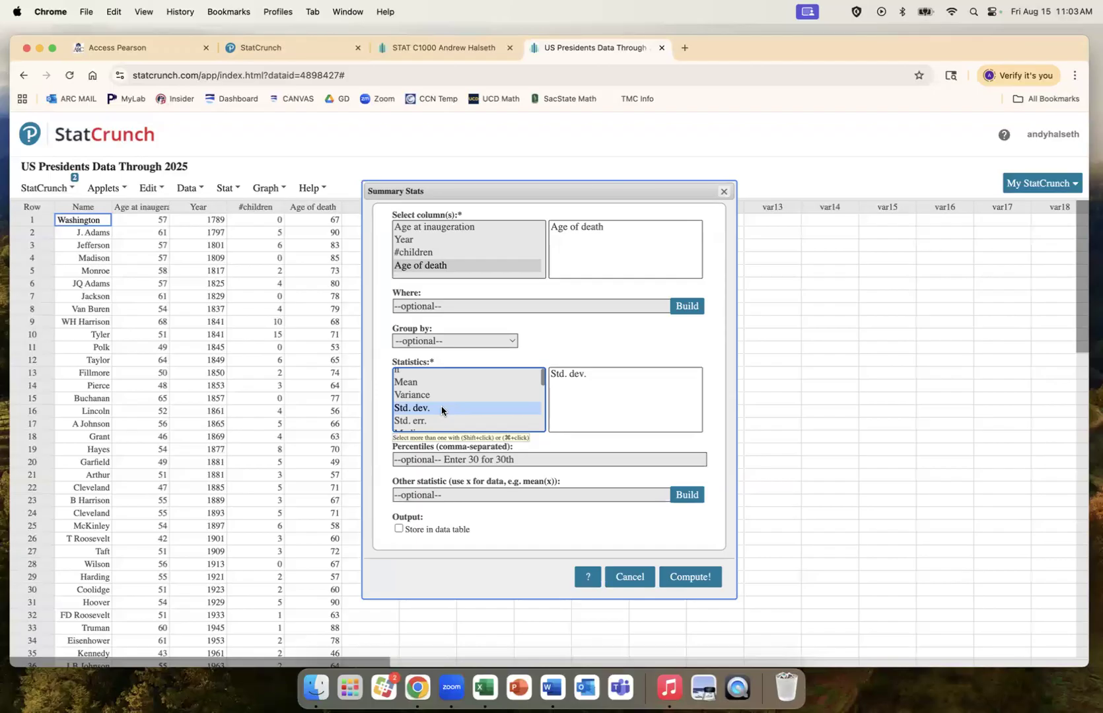
scroll(441, 410, down, 8)
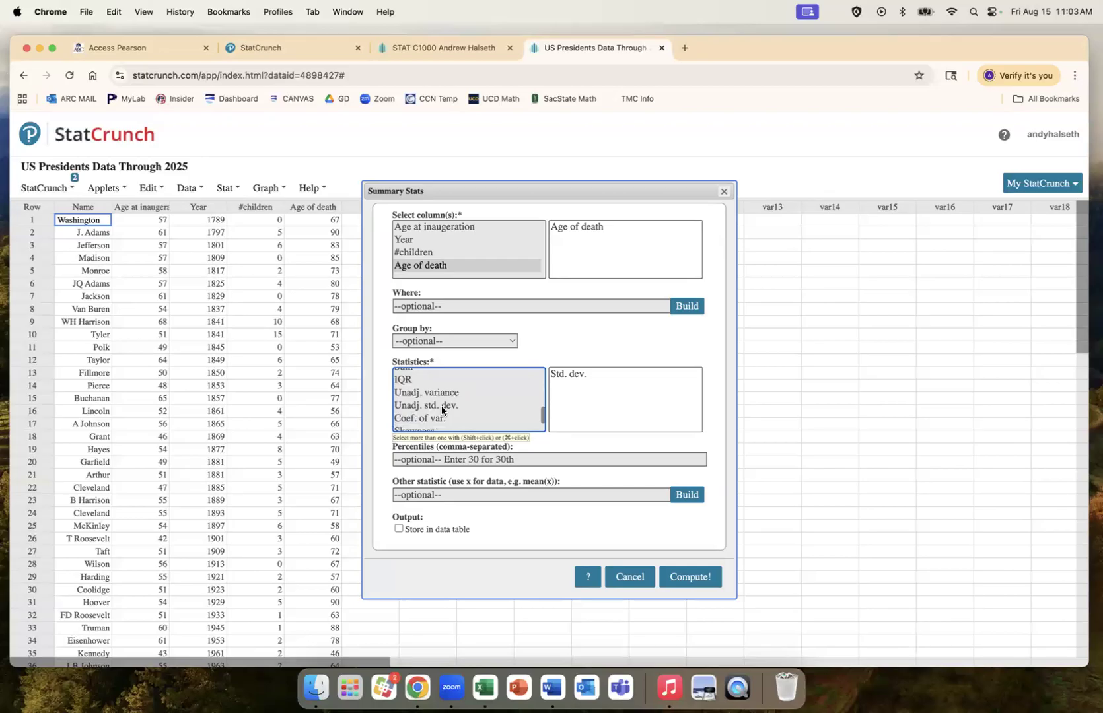
click(432, 411)
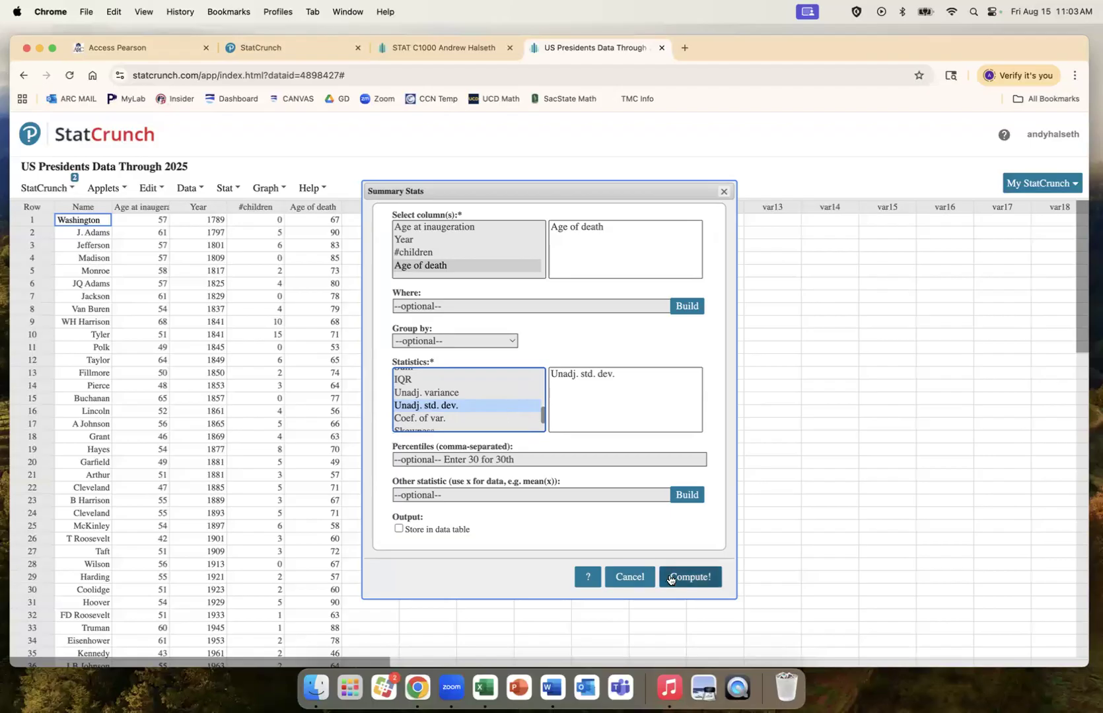
scroll(447, 401, up, 3)
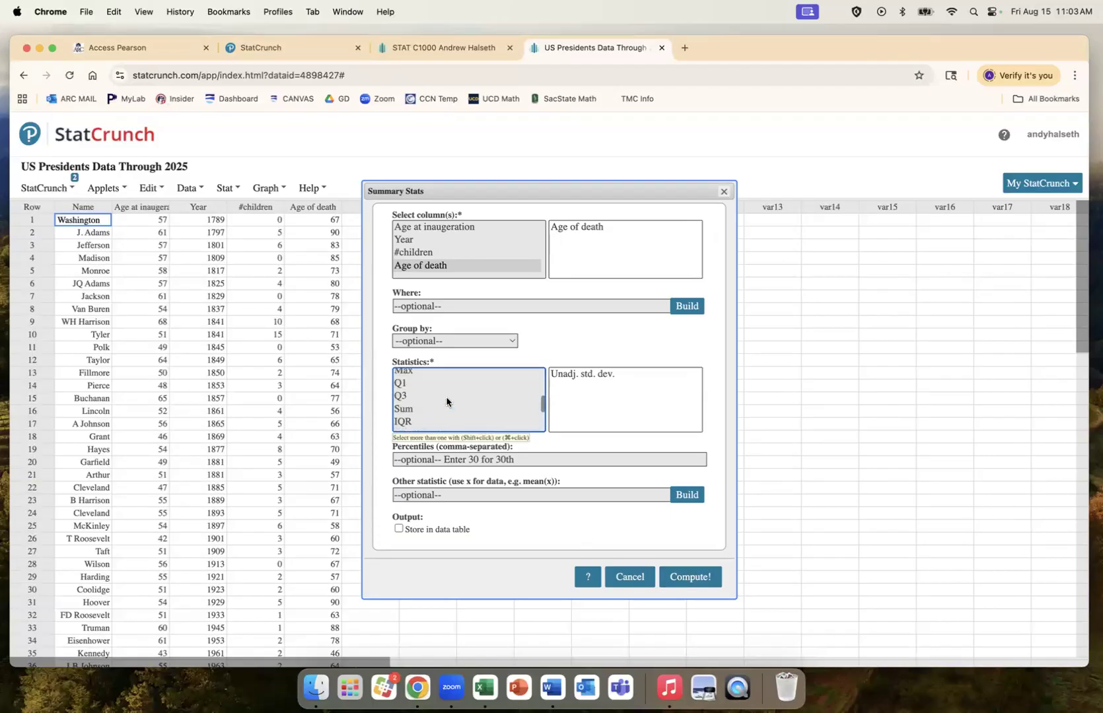
scroll(446, 402, up, 4)
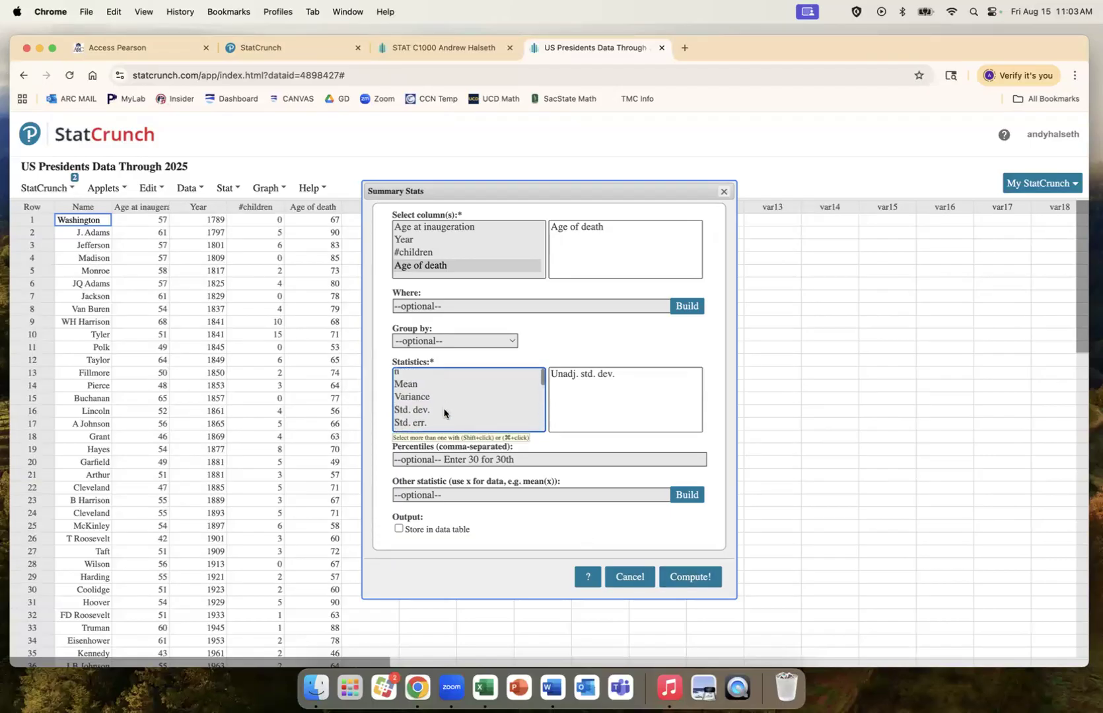
shift+click(443, 411)
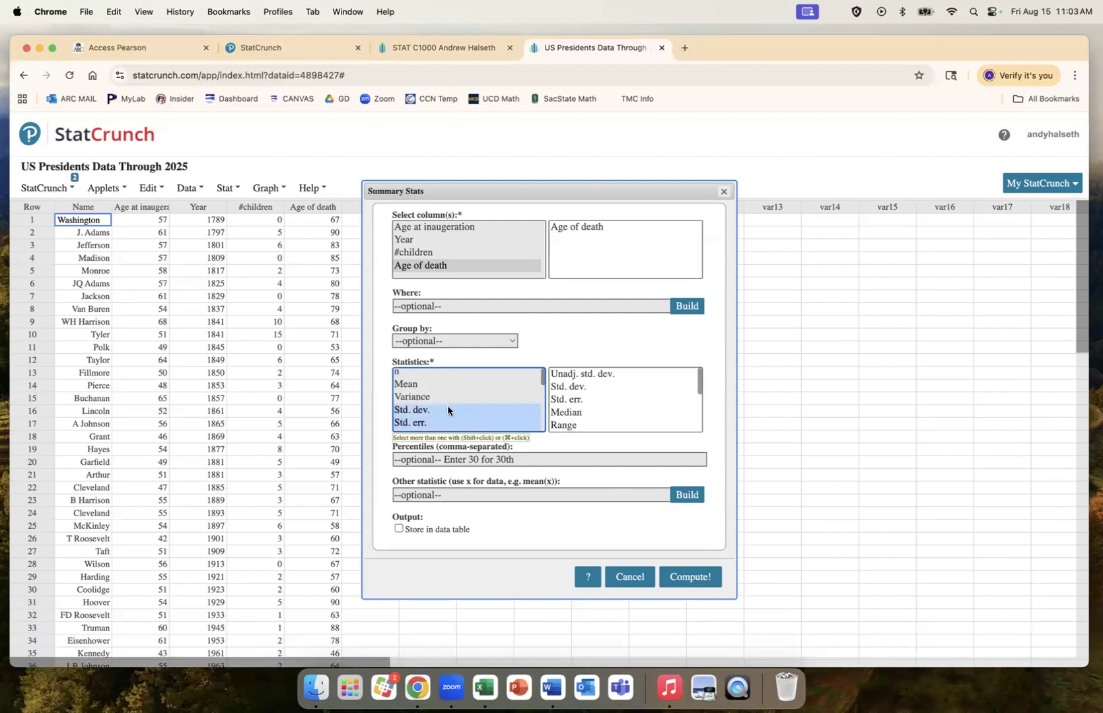
click(448, 411)
scroll(448, 412, down, 4)
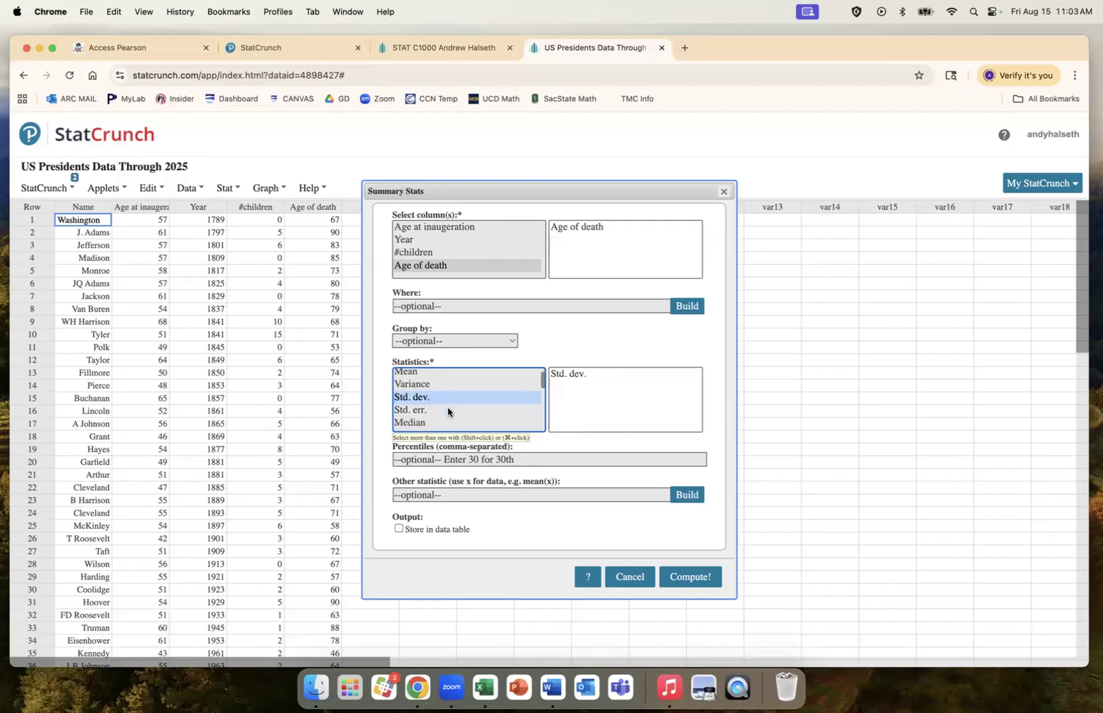
scroll(451, 425, down, 1)
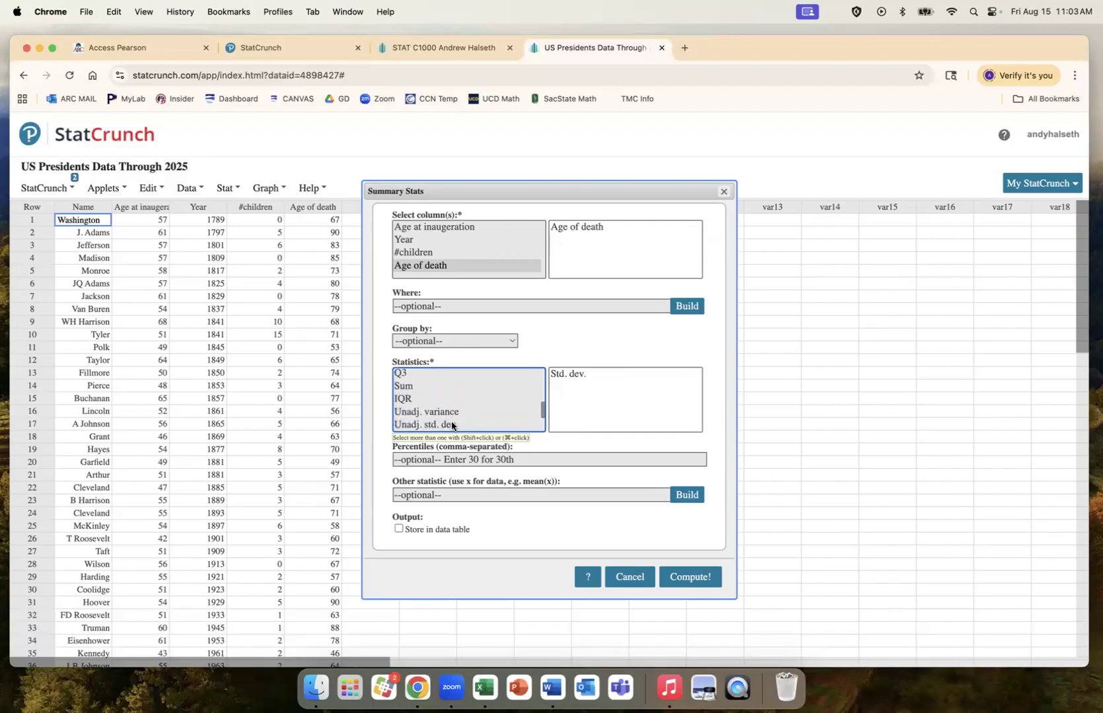
super+click(452, 425)
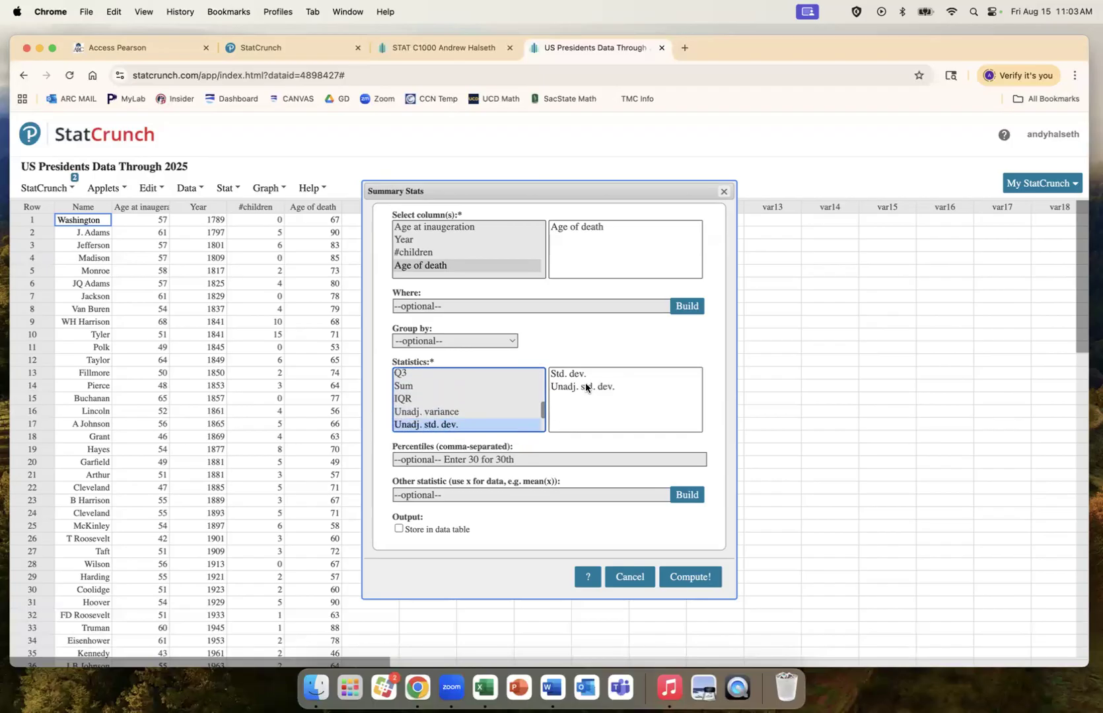
click(678, 579)
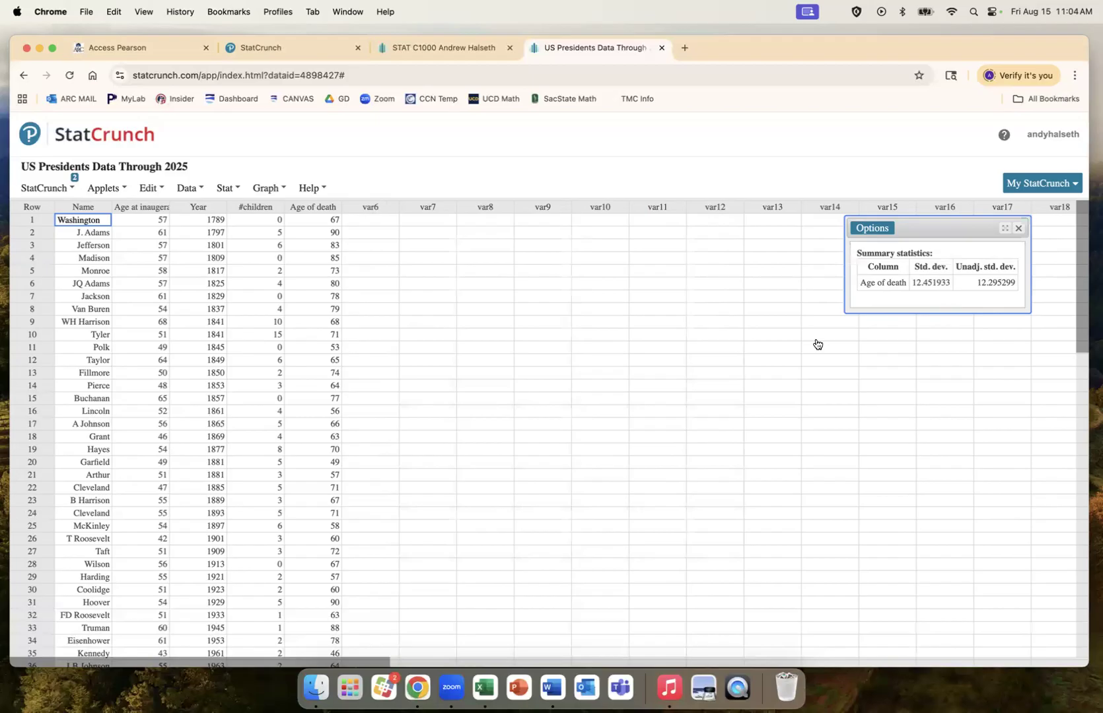
click(1018, 229)
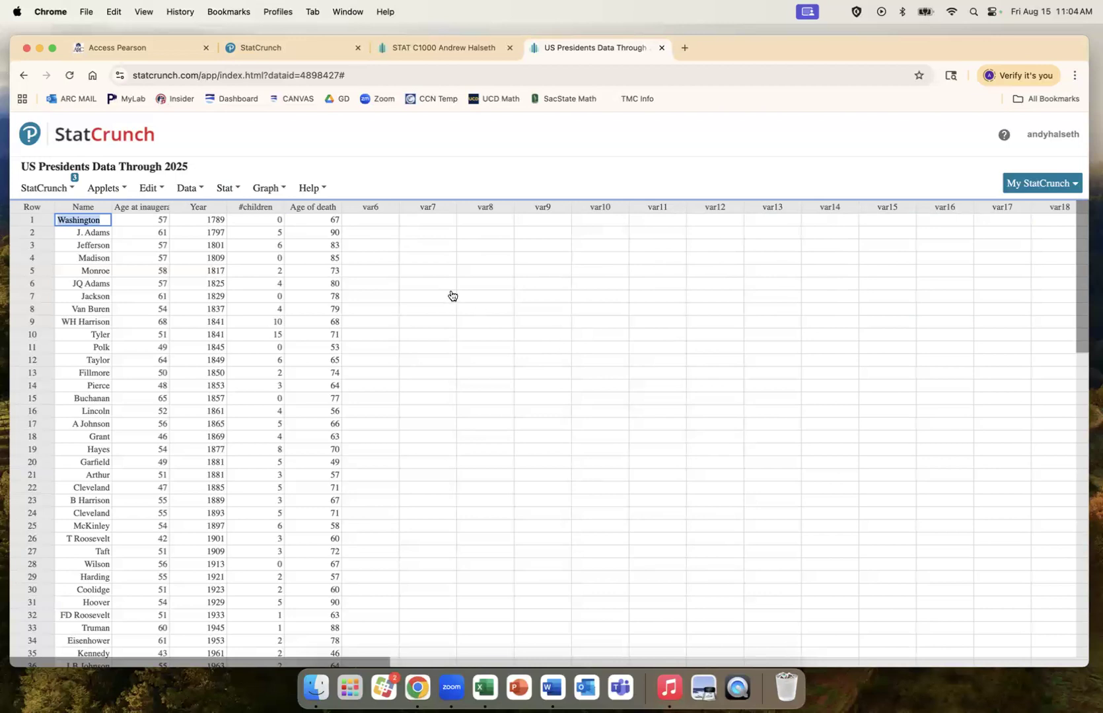
Step: Set up a Graph > Histogram of the #children column, keeping Type as Frequency
click(273, 190)
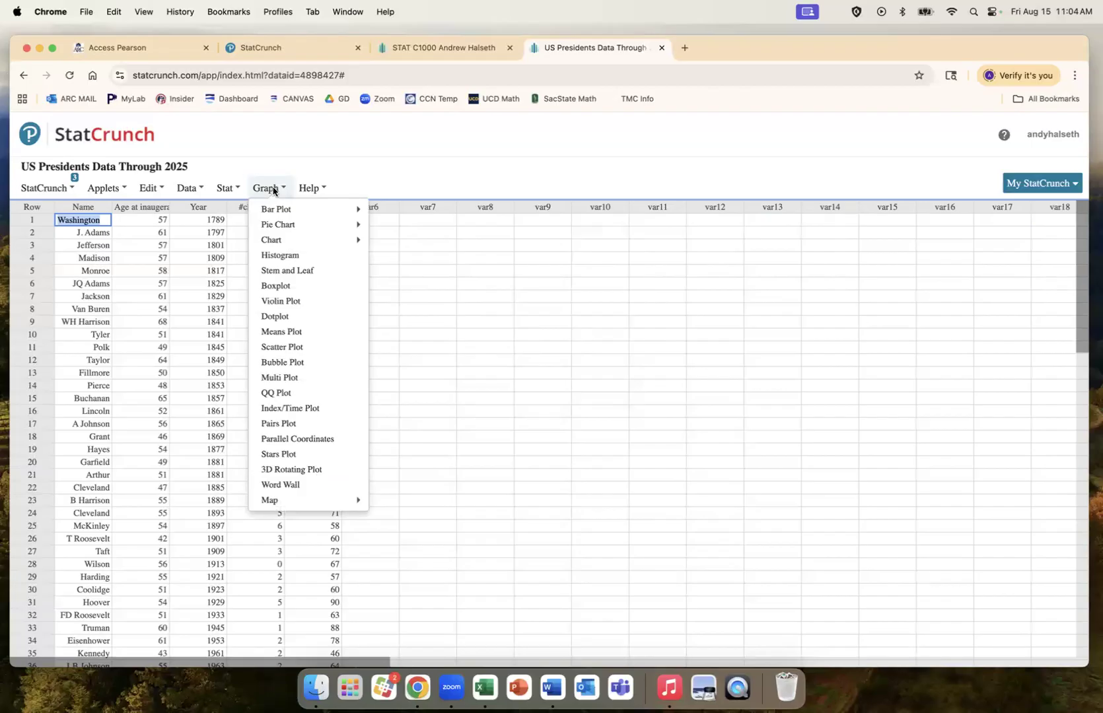
click(286, 257)
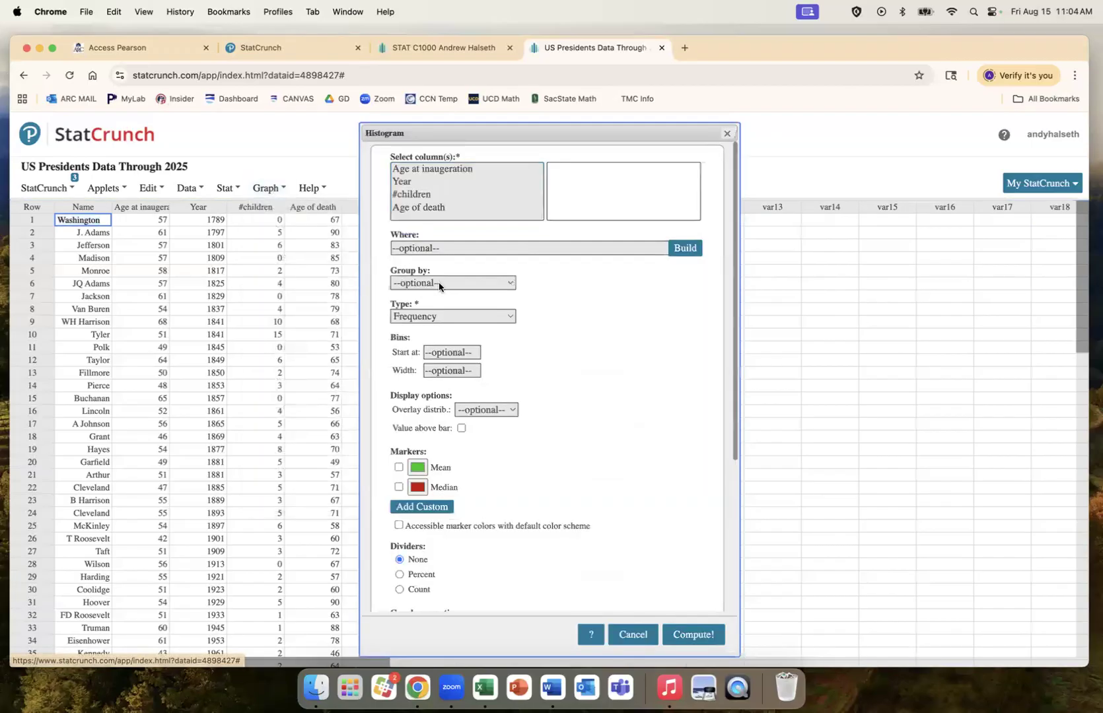
click(460, 195)
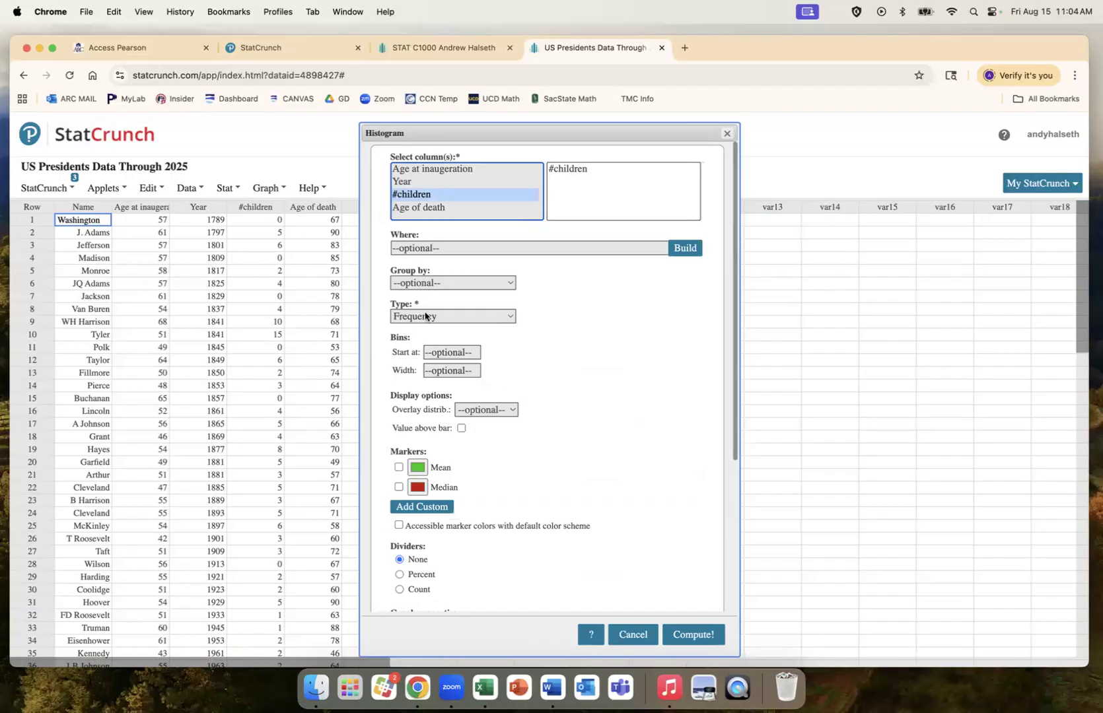
click(509, 320)
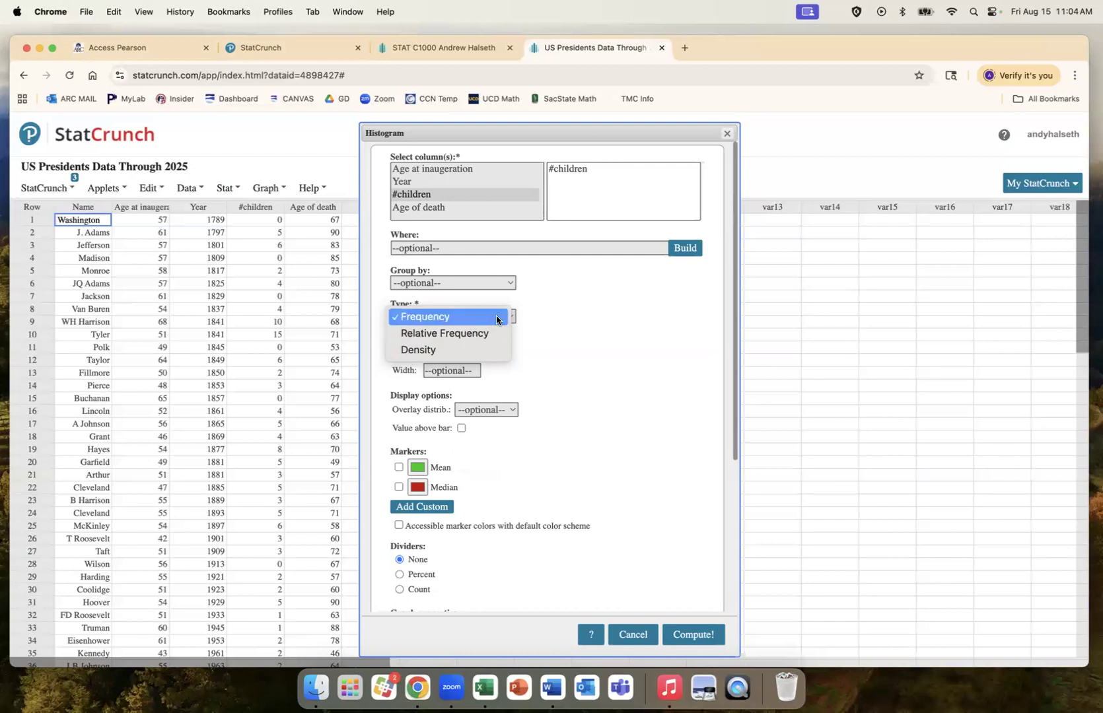
click(503, 321)
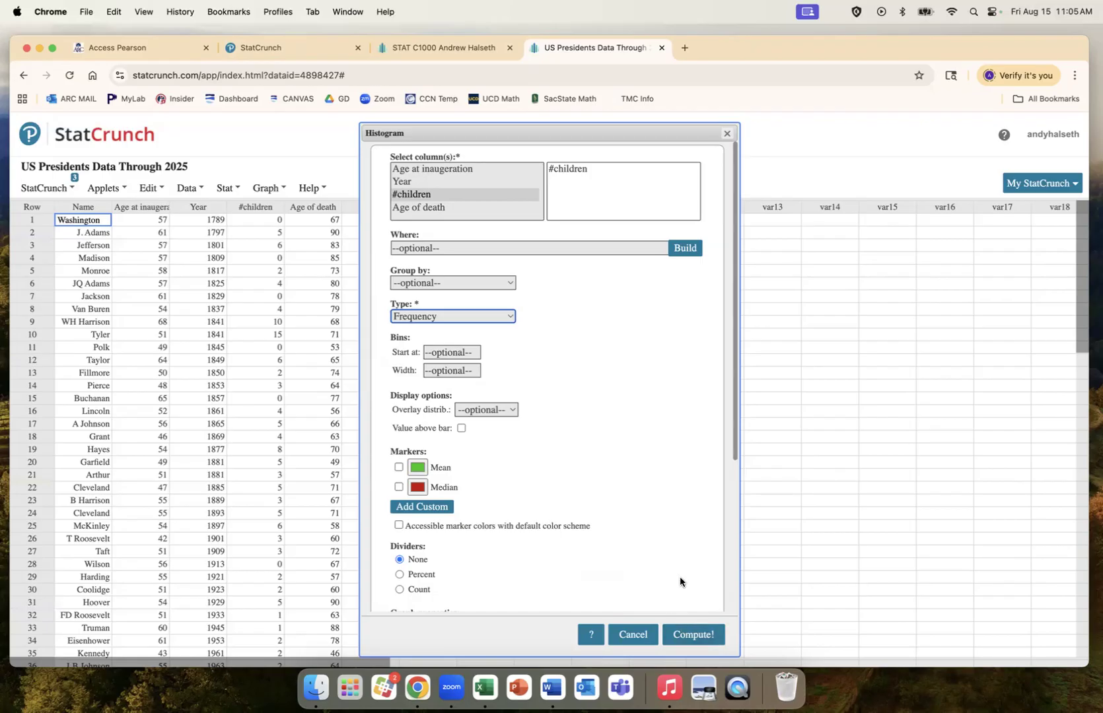
click(460, 195)
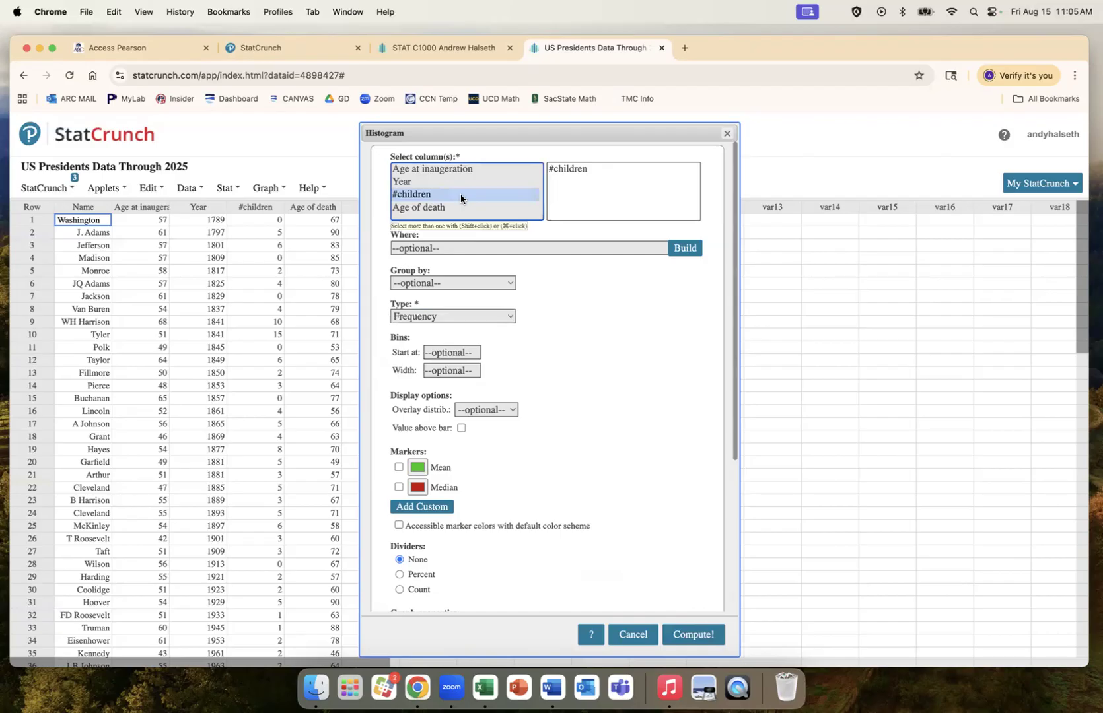
Step: Draw the #children frequency histogram, then redraw it with a bin width of 1
click(692, 634)
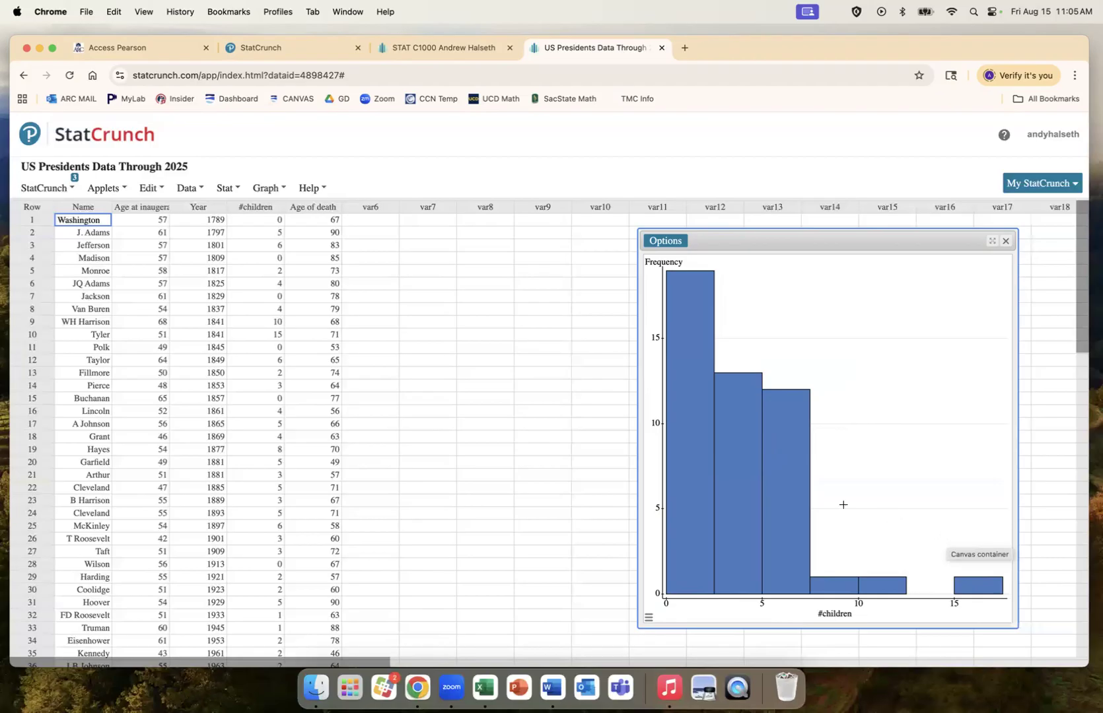
click(673, 242)
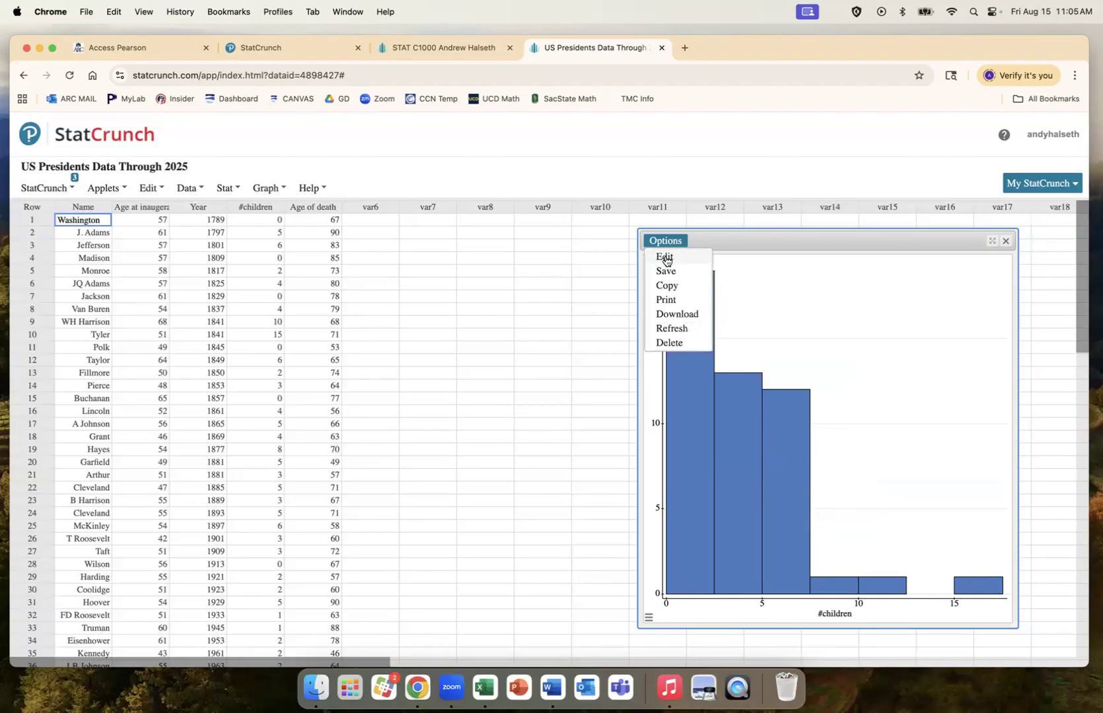
click(663, 258)
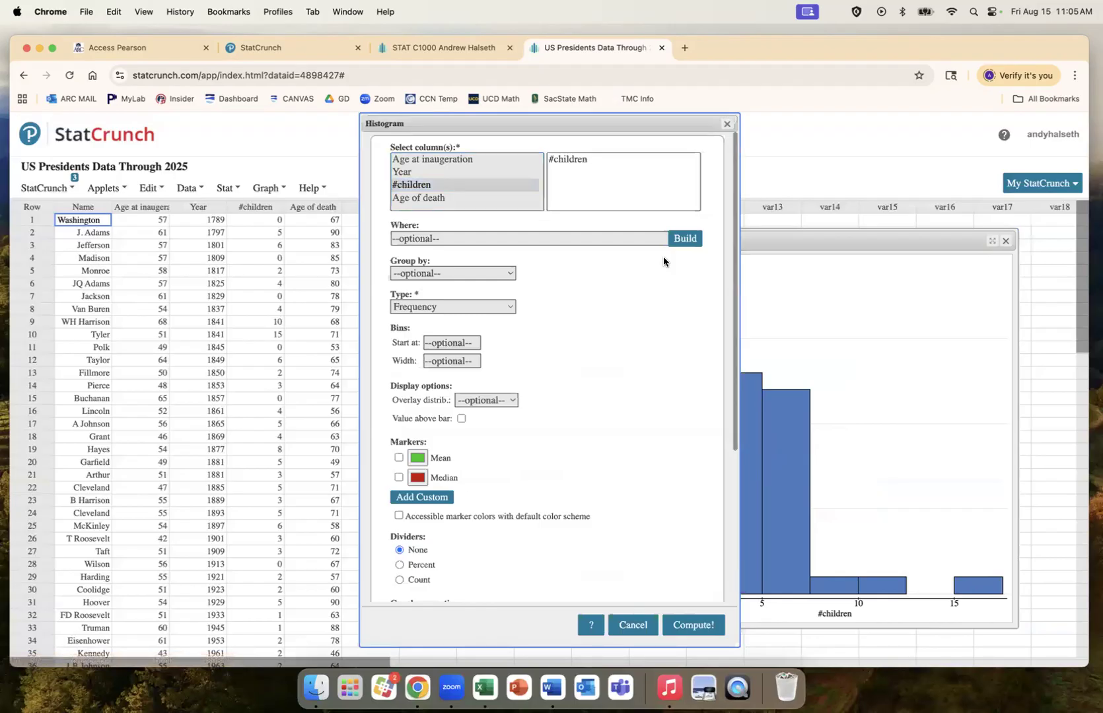
click(443, 360)
text(1)
click(685, 624)
Step: Redraw the #children histogram with a bin width of 5
mouse_move(740, 548)
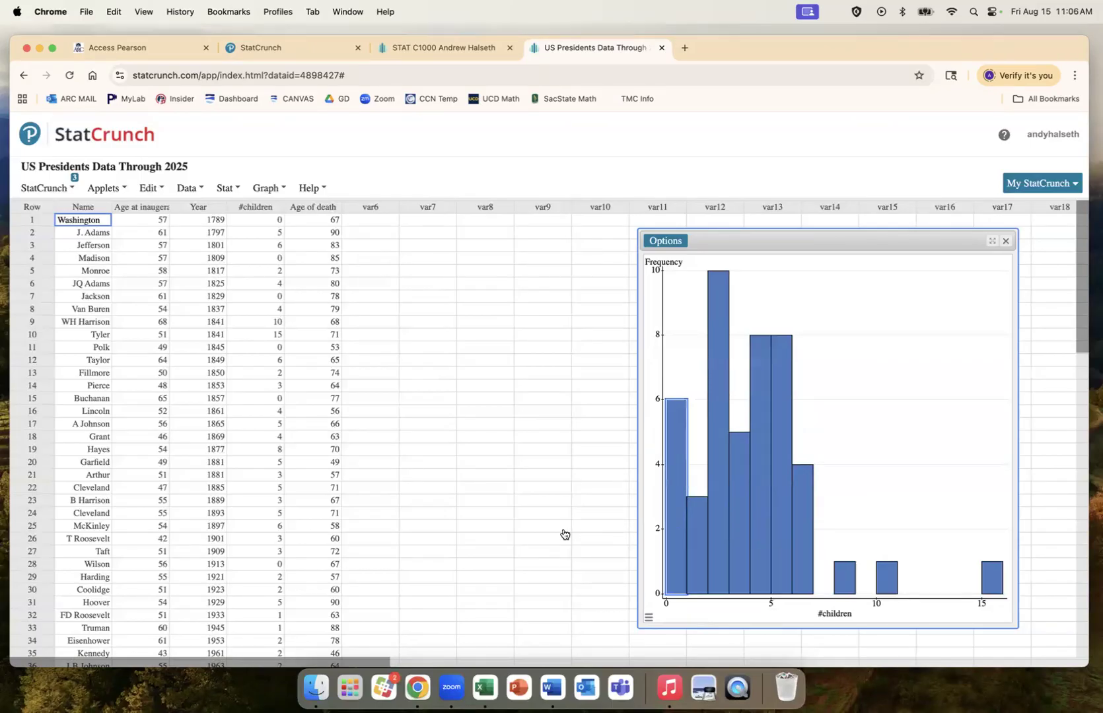
click(672, 242)
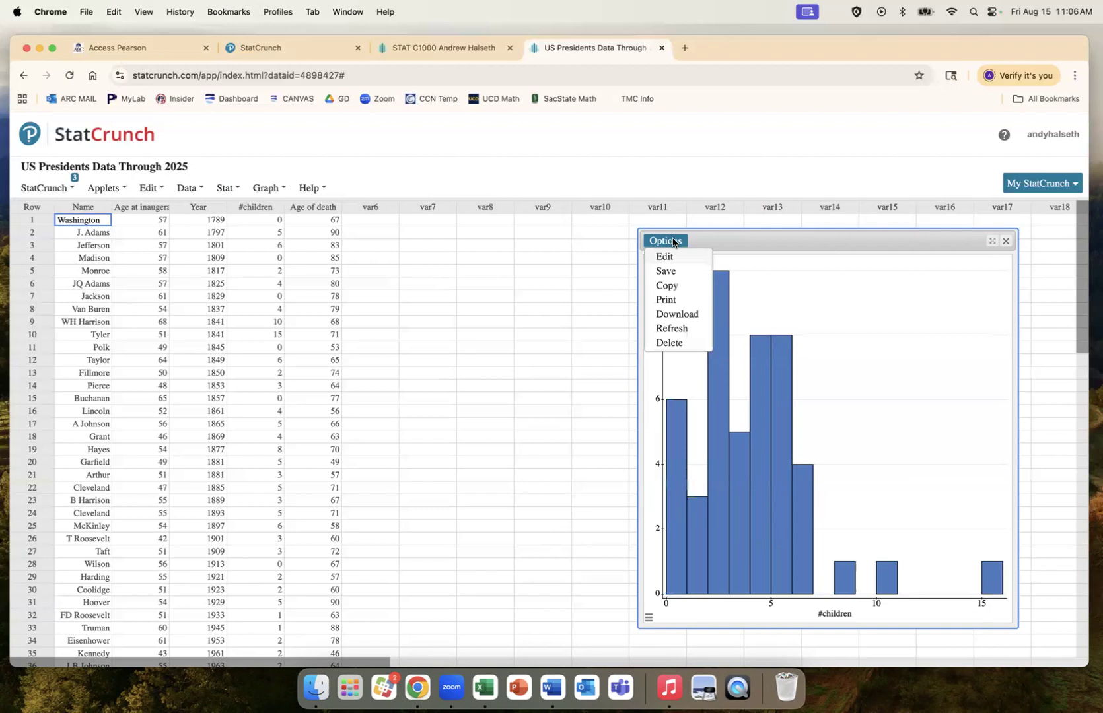
click(668, 258)
double_click(426, 361)
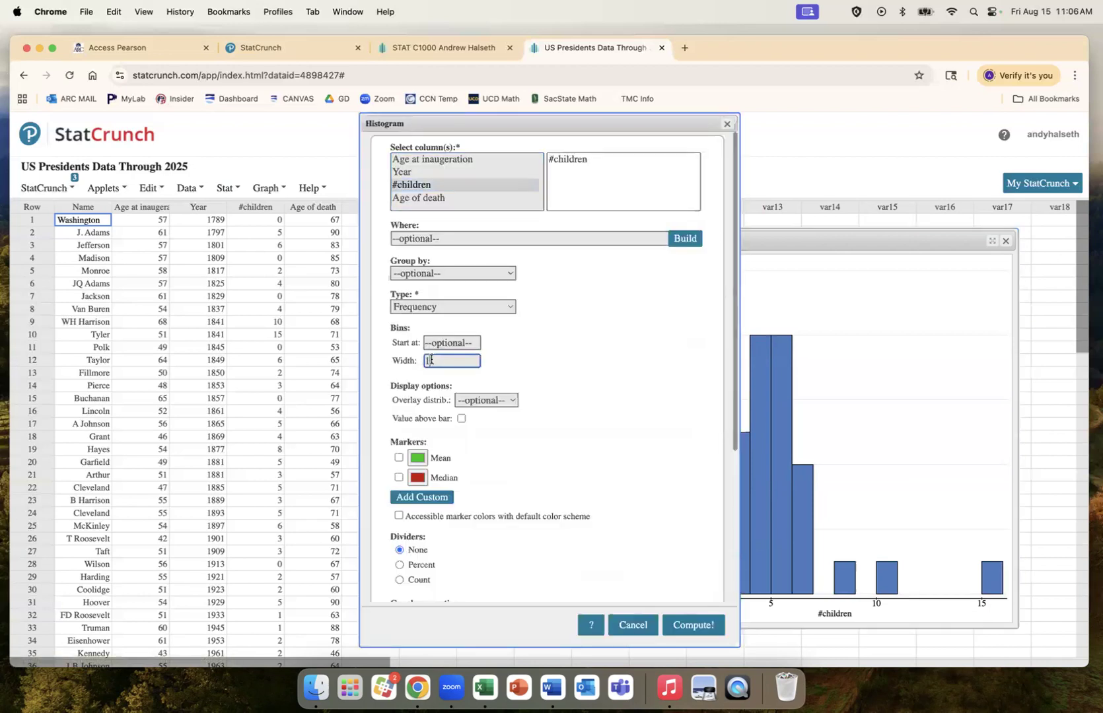
text(5)
click(684, 624)
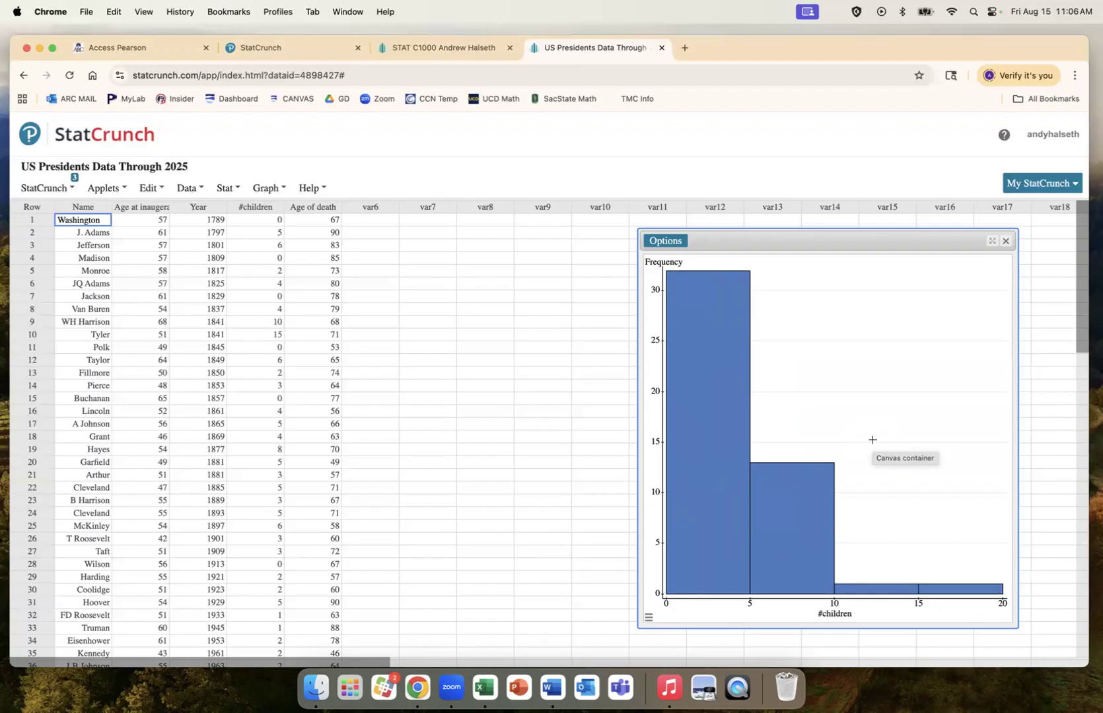
Step: Close the histogram and draw a horizontal boxplot of Age at inaugeration
click(1005, 245)
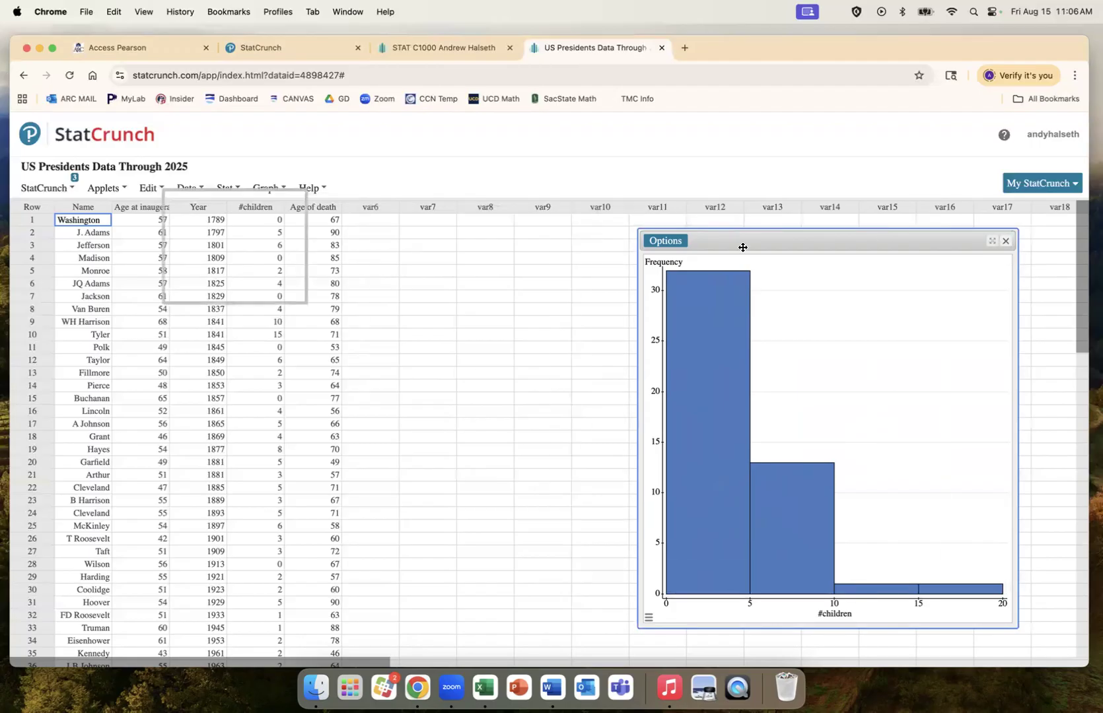
click(267, 188)
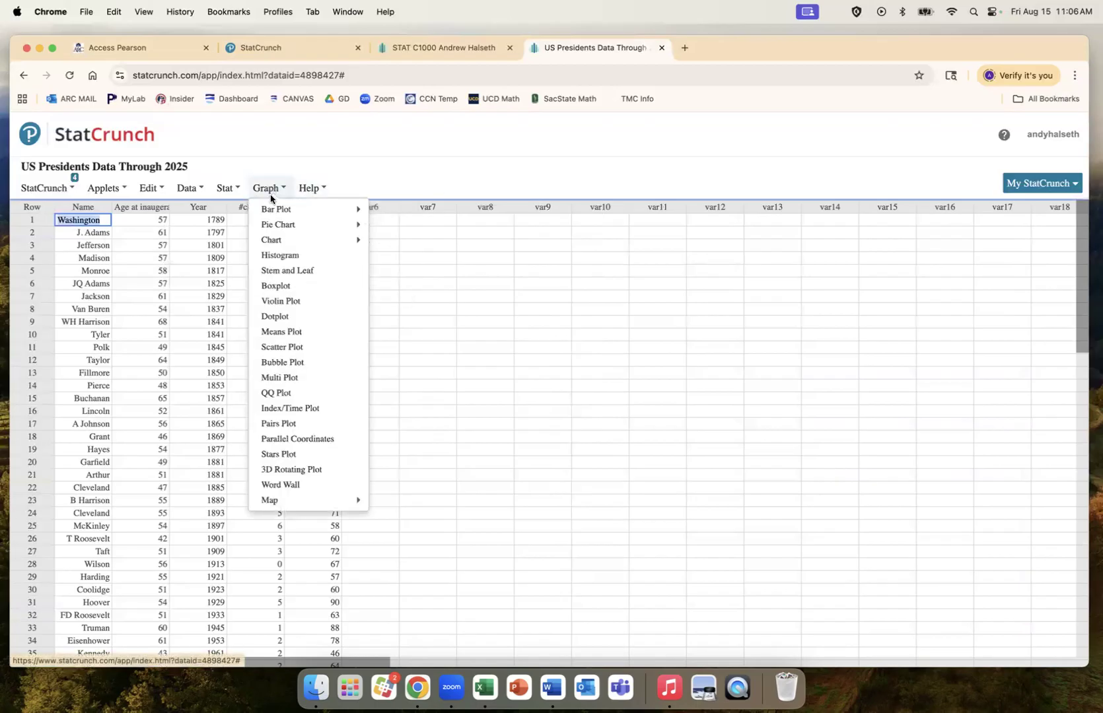
click(287, 287)
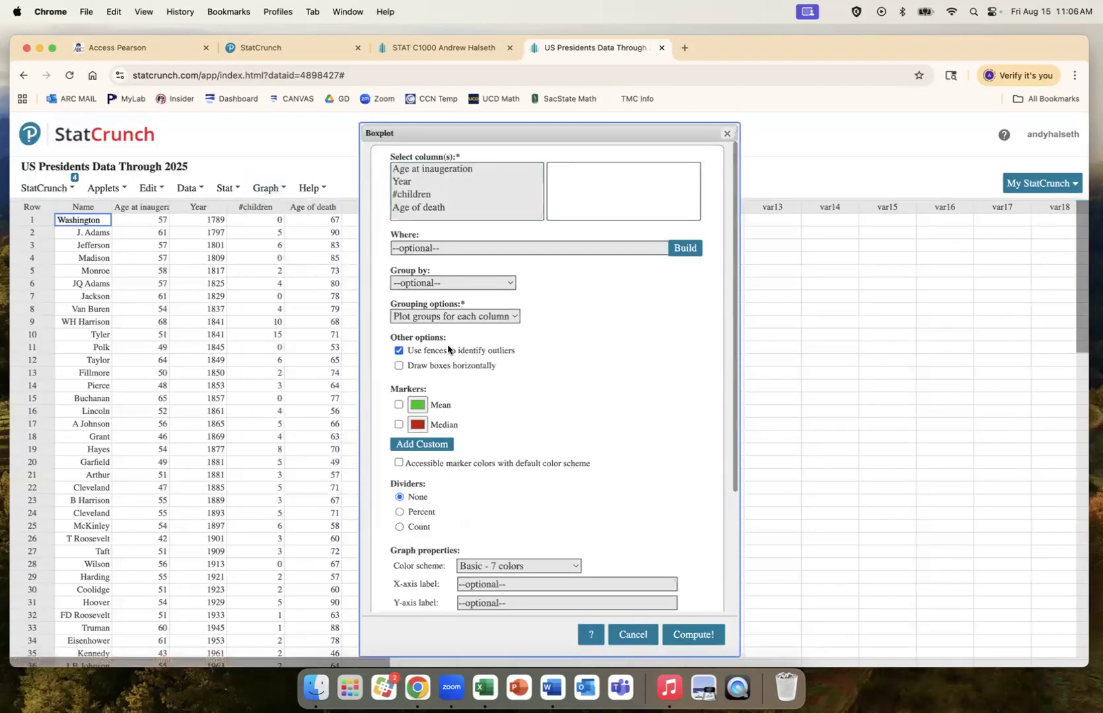
click(481, 171)
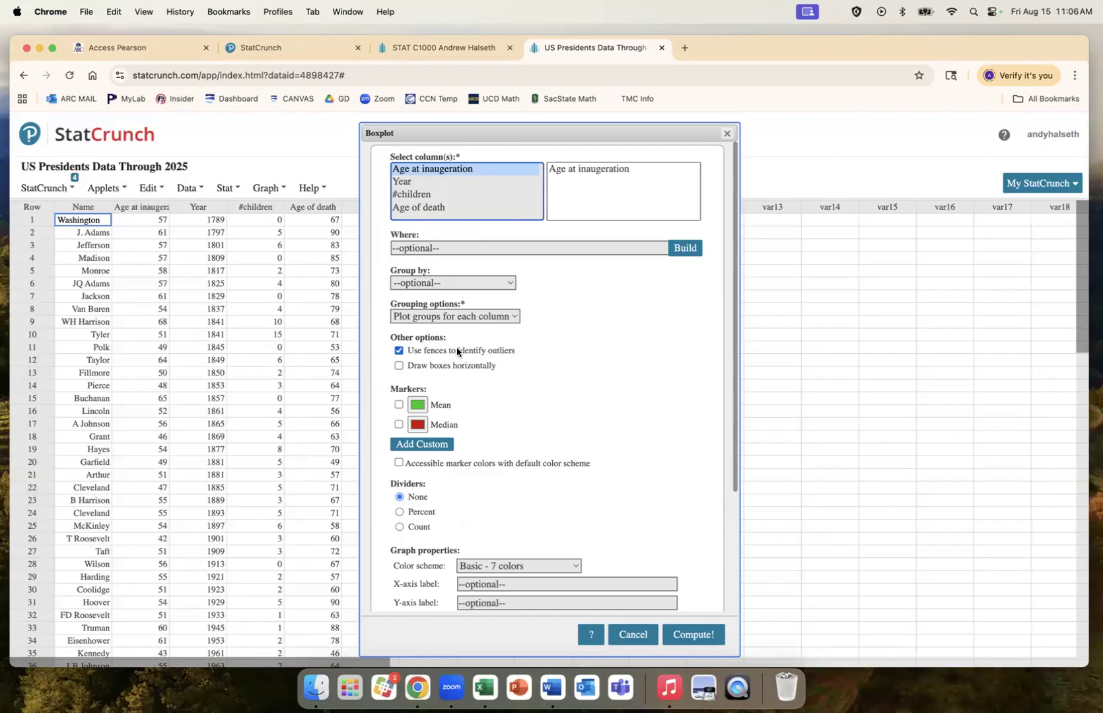
click(398, 366)
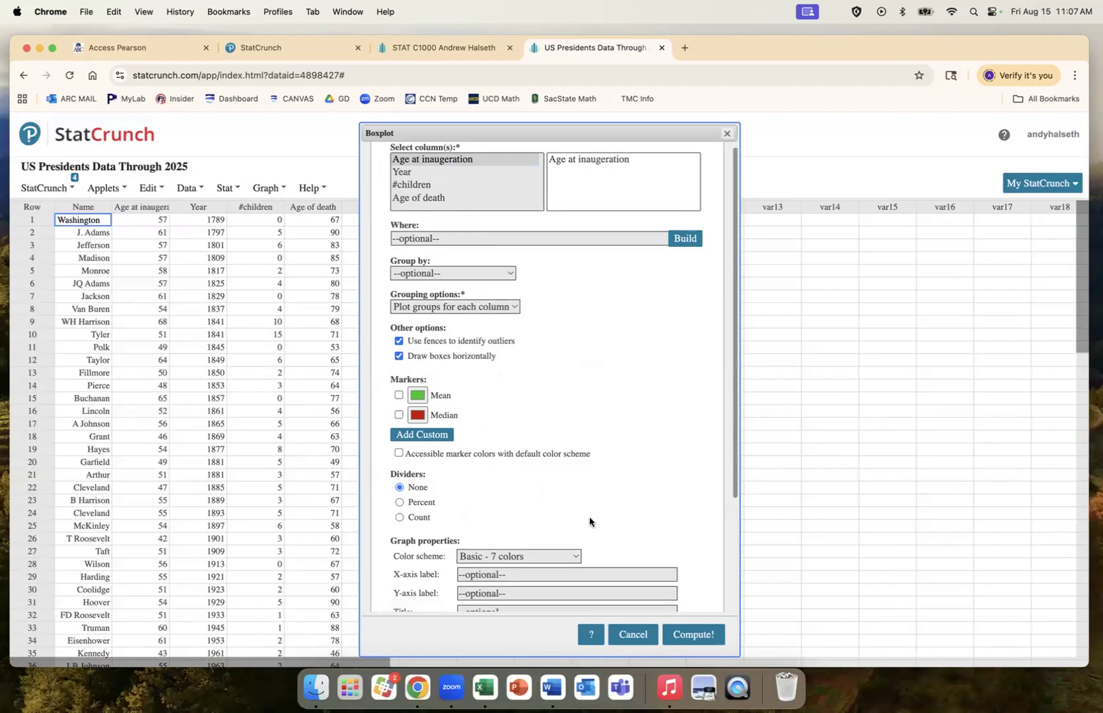
scroll(589, 516, down, 5)
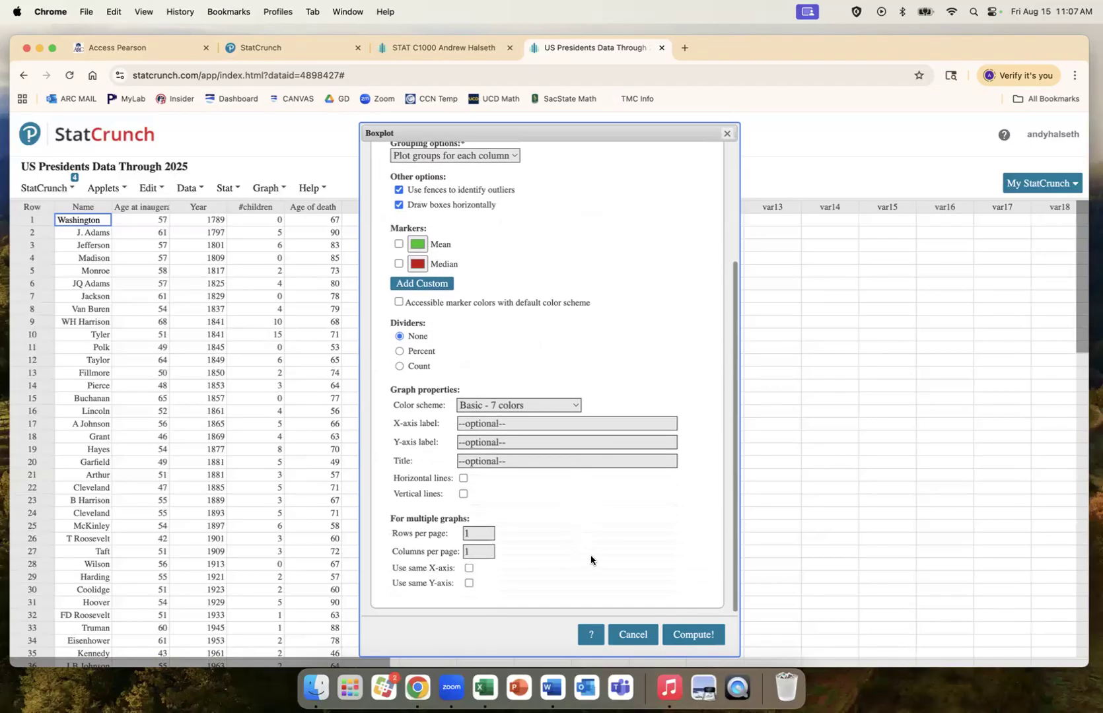
click(687, 635)
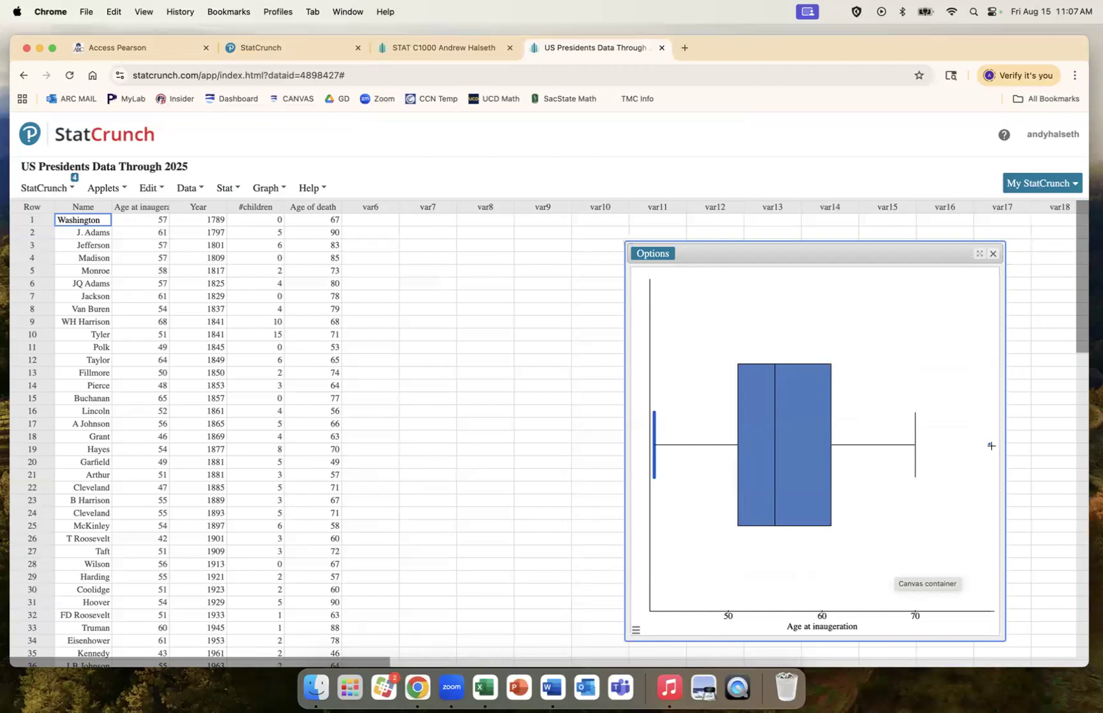
Step: Close the boxplot showing the outlier at 78
mouse_move(990, 446)
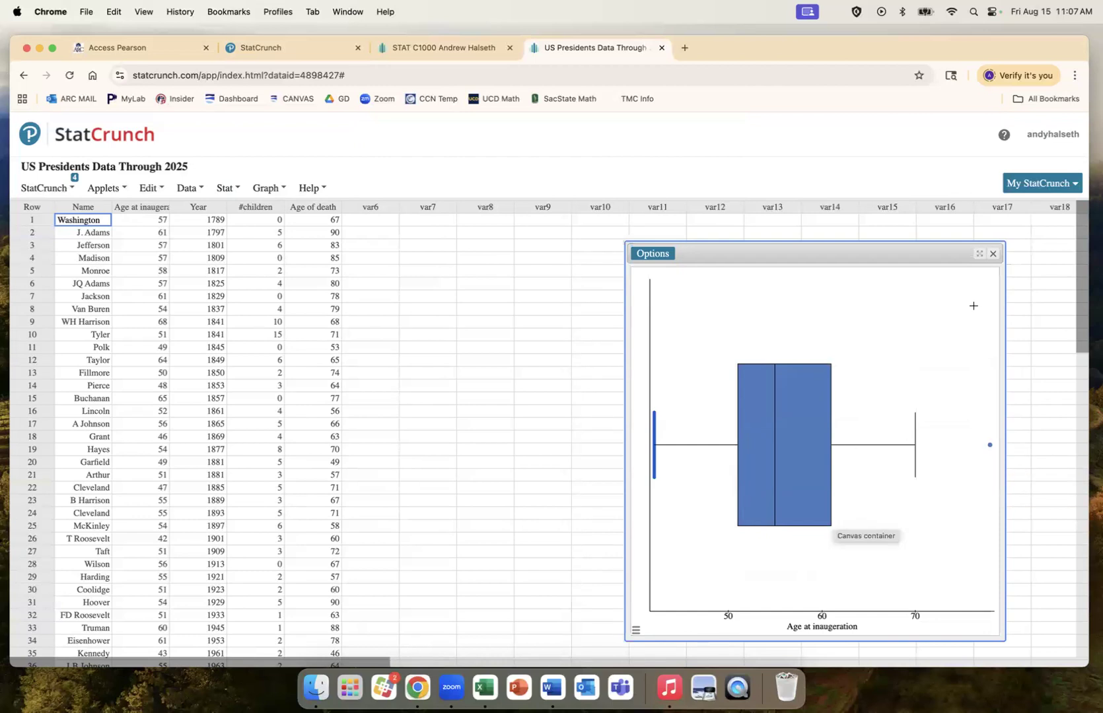
click(992, 255)
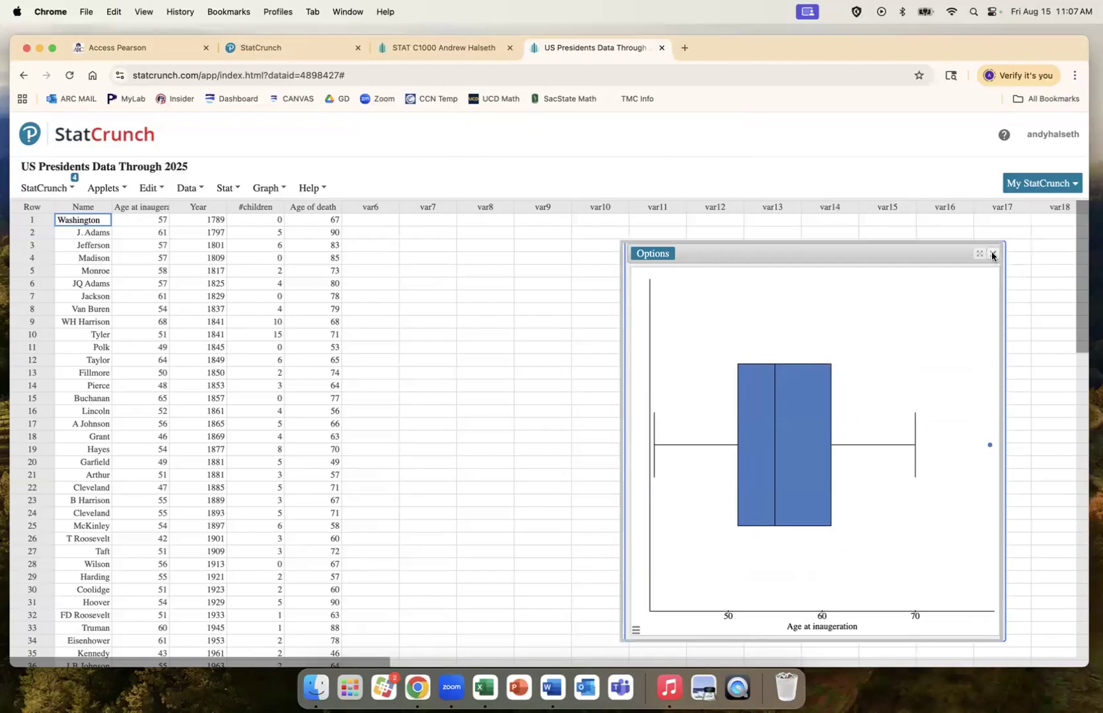
click(266, 189)
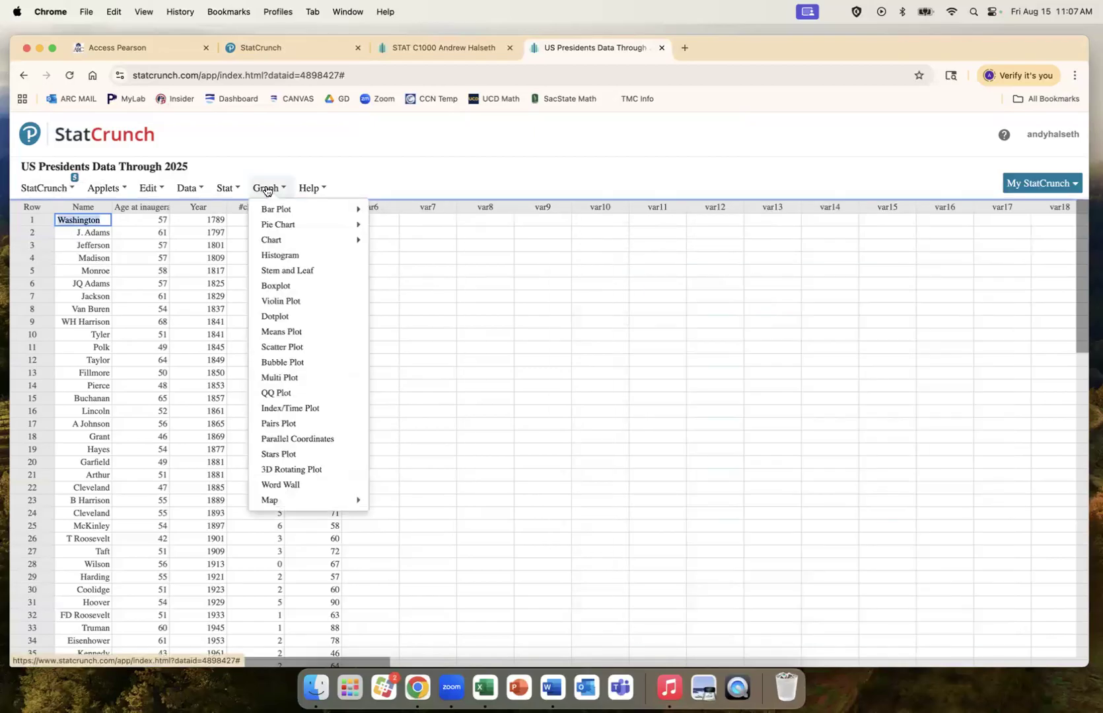
Step: Draw a stem-and-leaf plot of Age of death, then close its output window
click(285, 271)
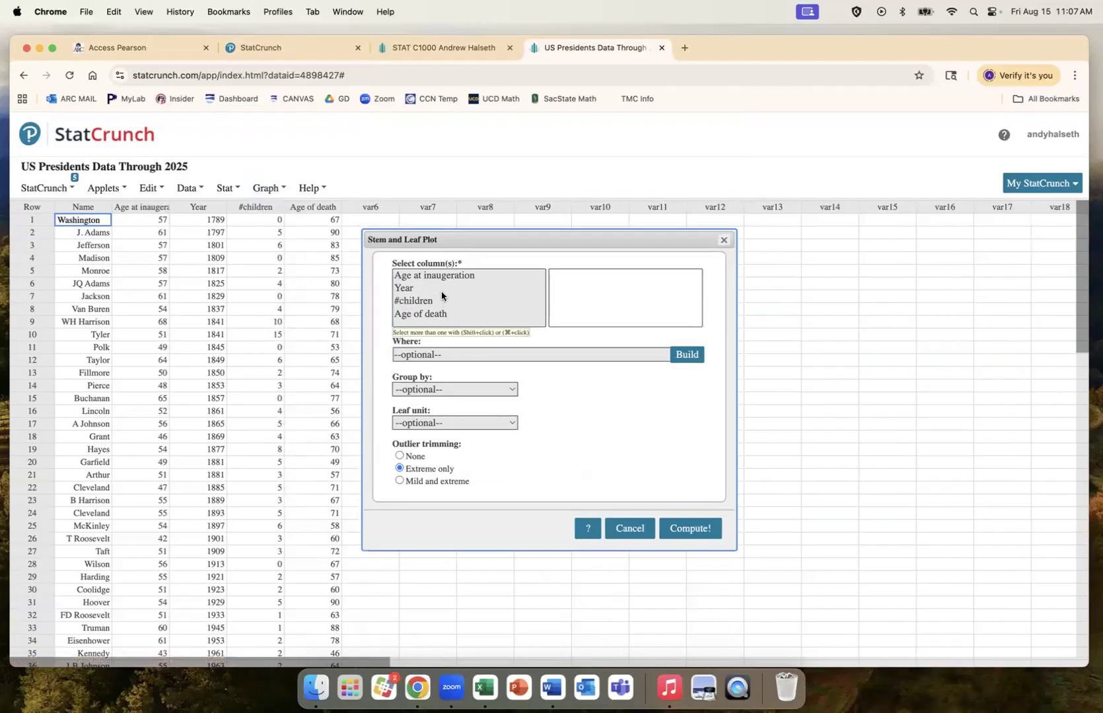
click(444, 316)
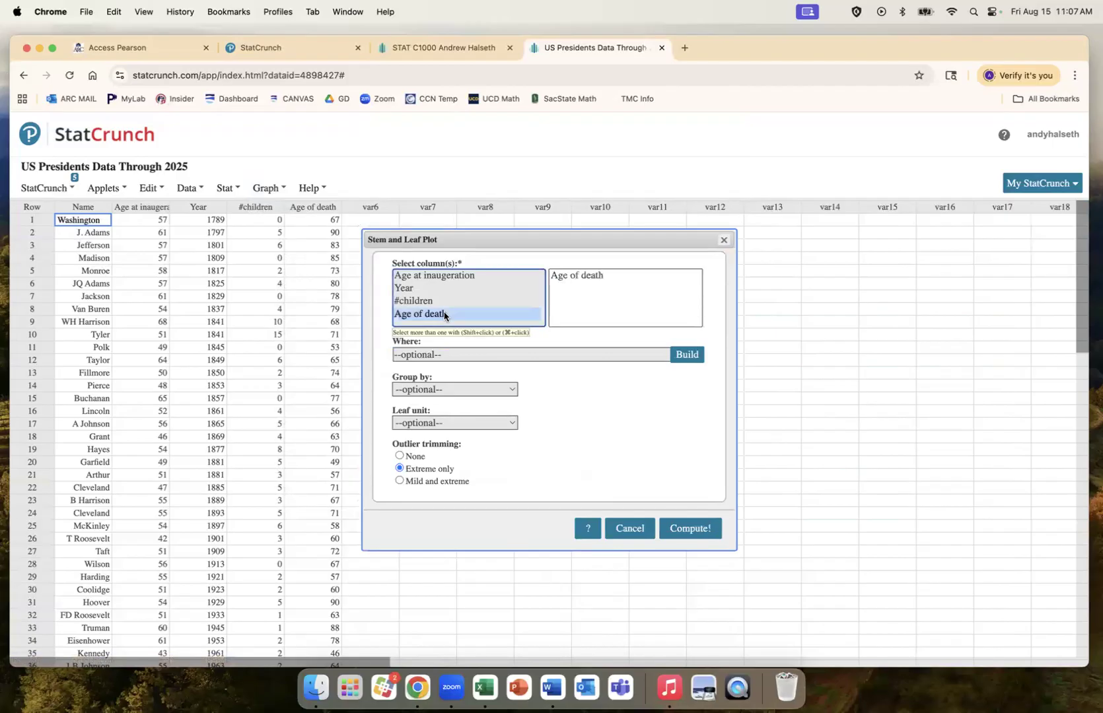
click(689, 528)
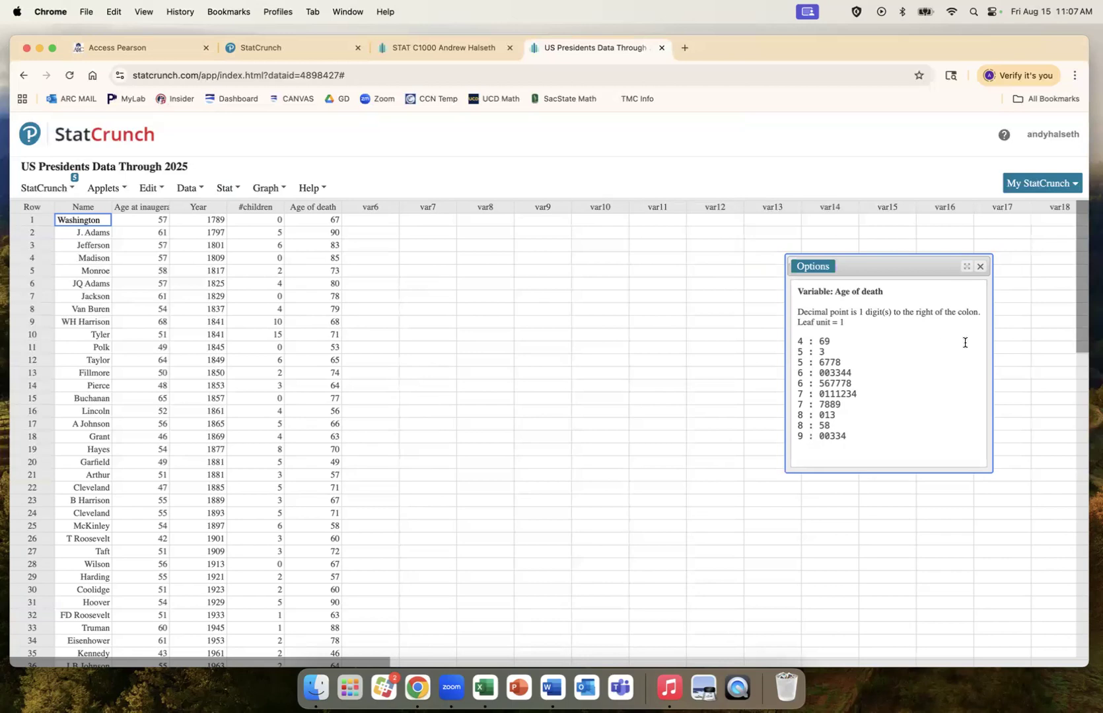
click(981, 268)
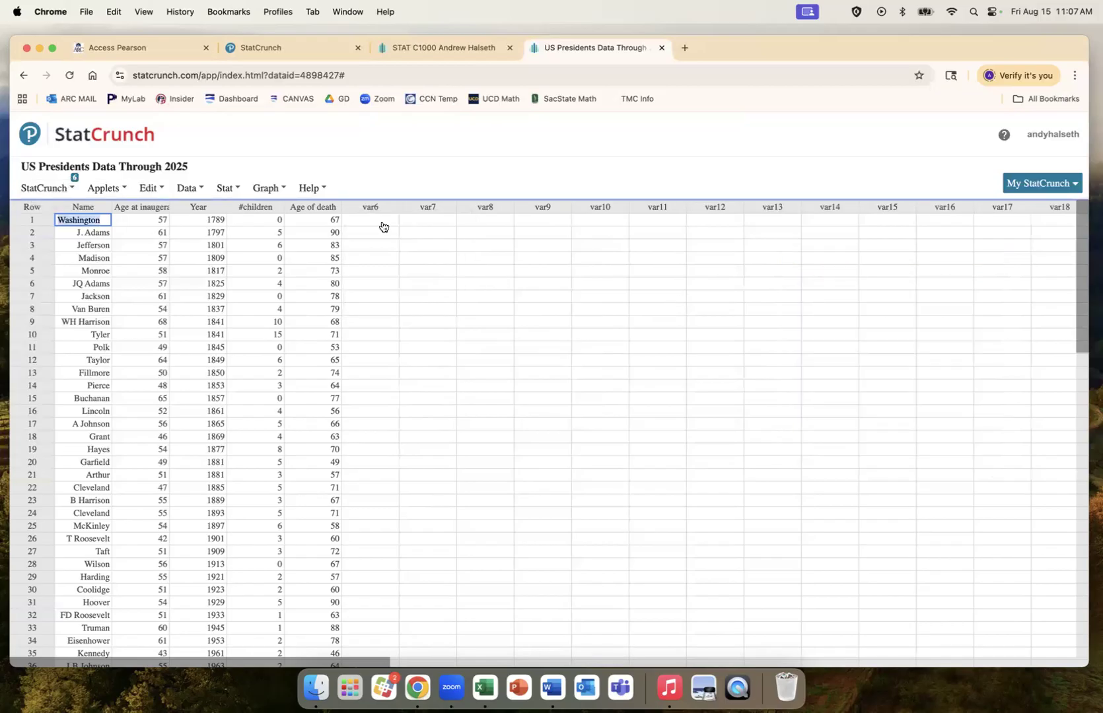
click(267, 190)
Step: Open the StatCrunch Assignment from Assignments, continue past the prerequisite warning, and go to Question 1
click(291, 48)
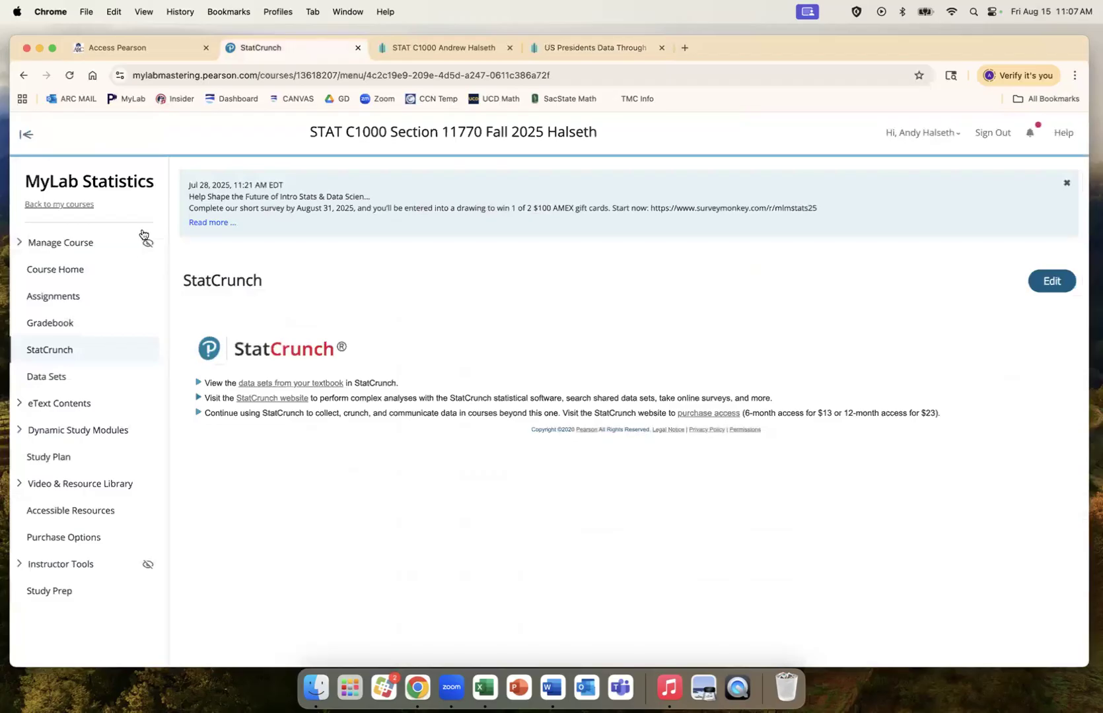
click(67, 297)
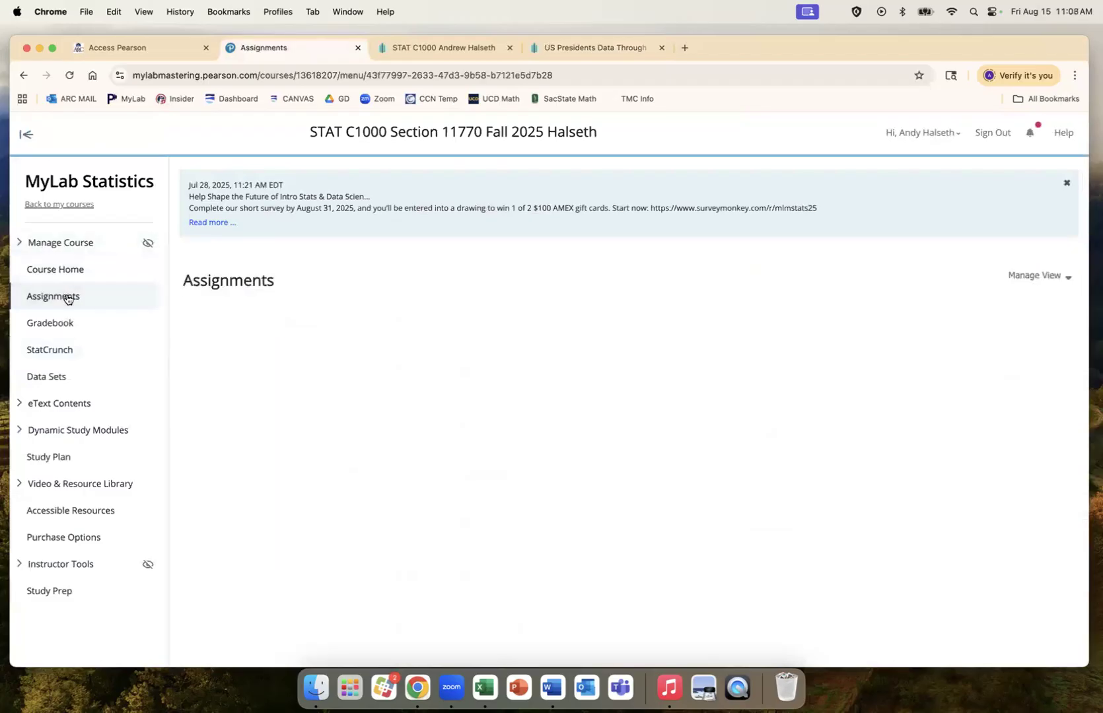
scroll(350, 414, down, 2)
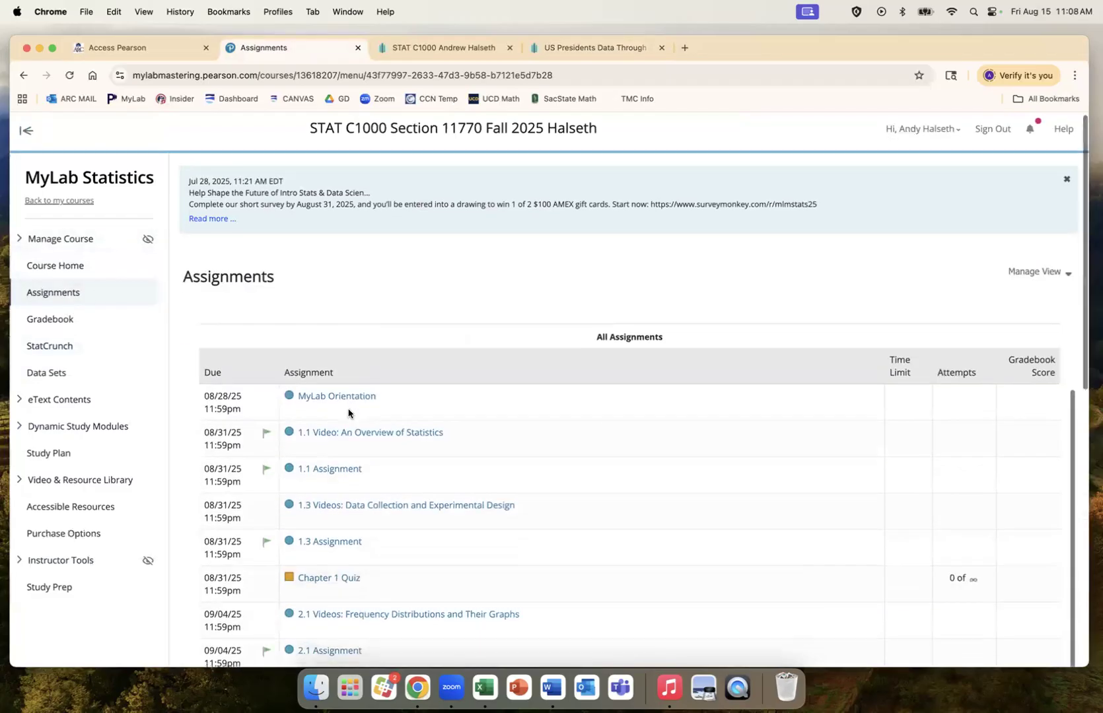
scroll(348, 413, down, 10)
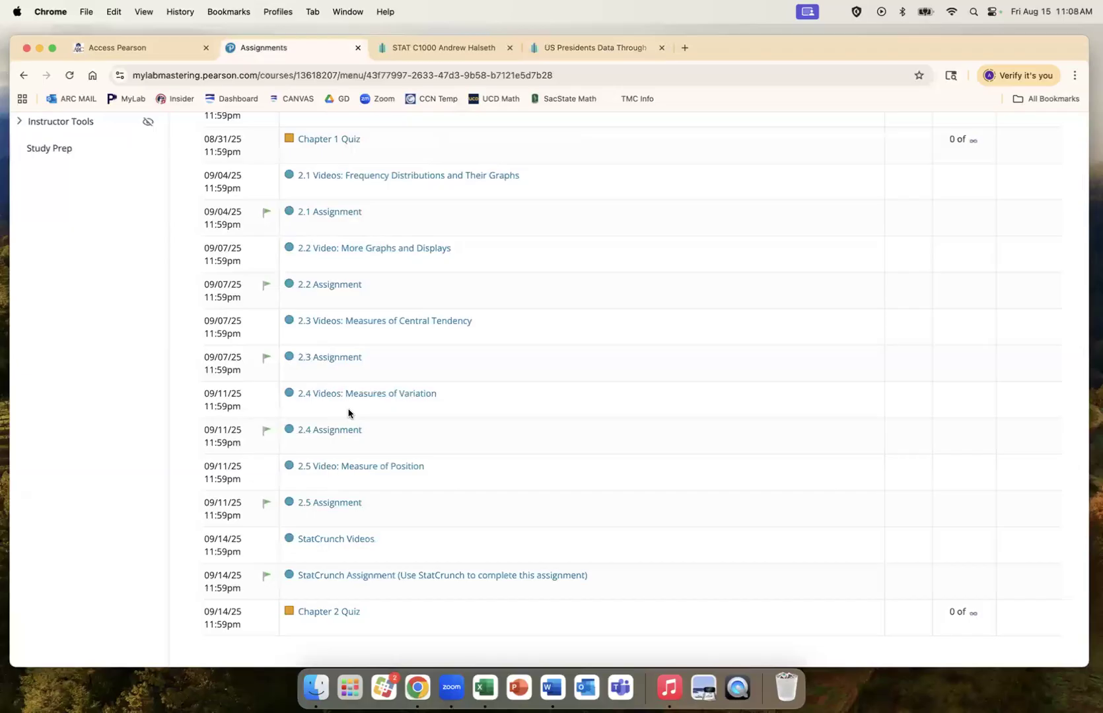
scroll(382, 524, down, 1)
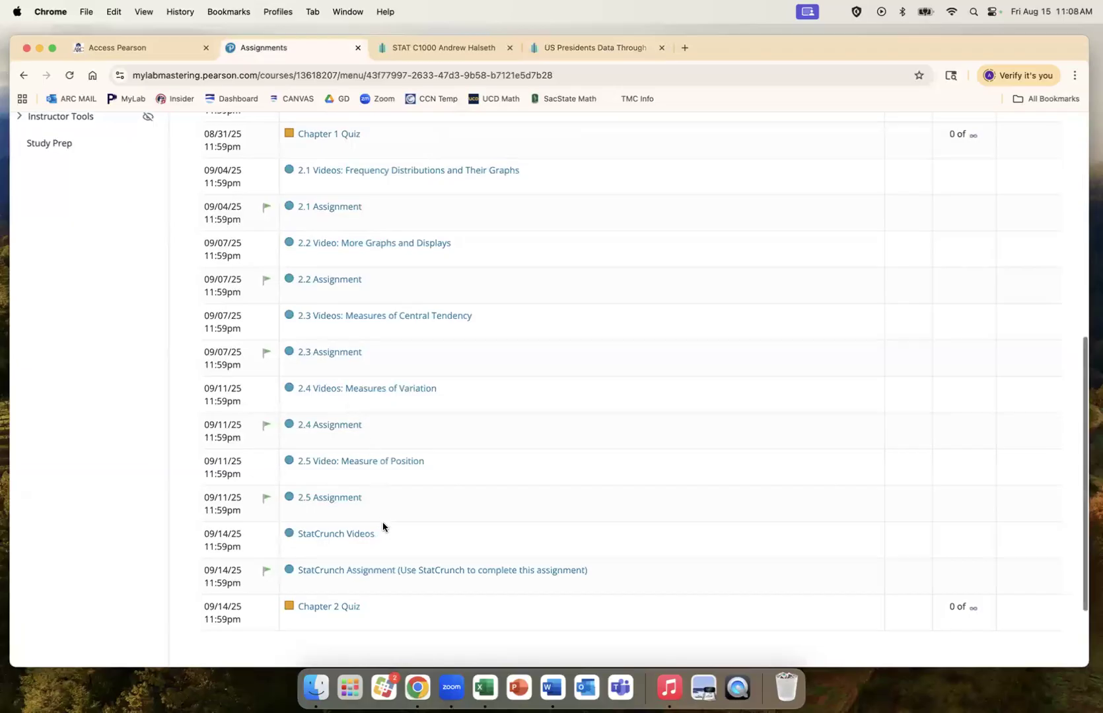
click(377, 565)
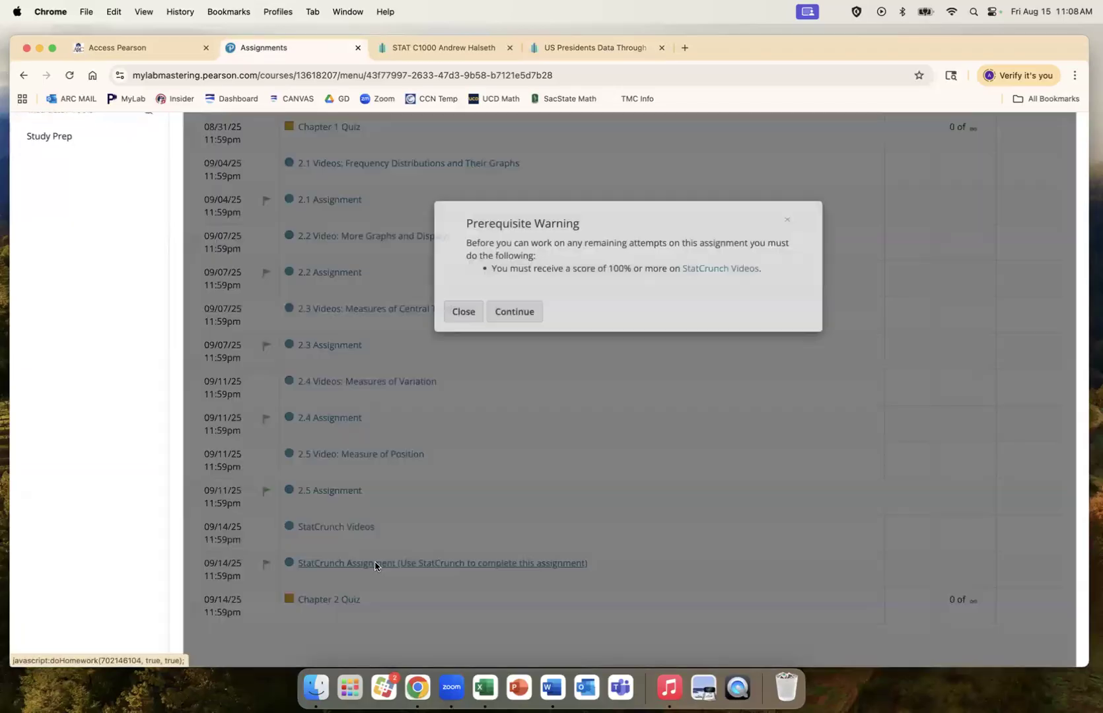
click(514, 331)
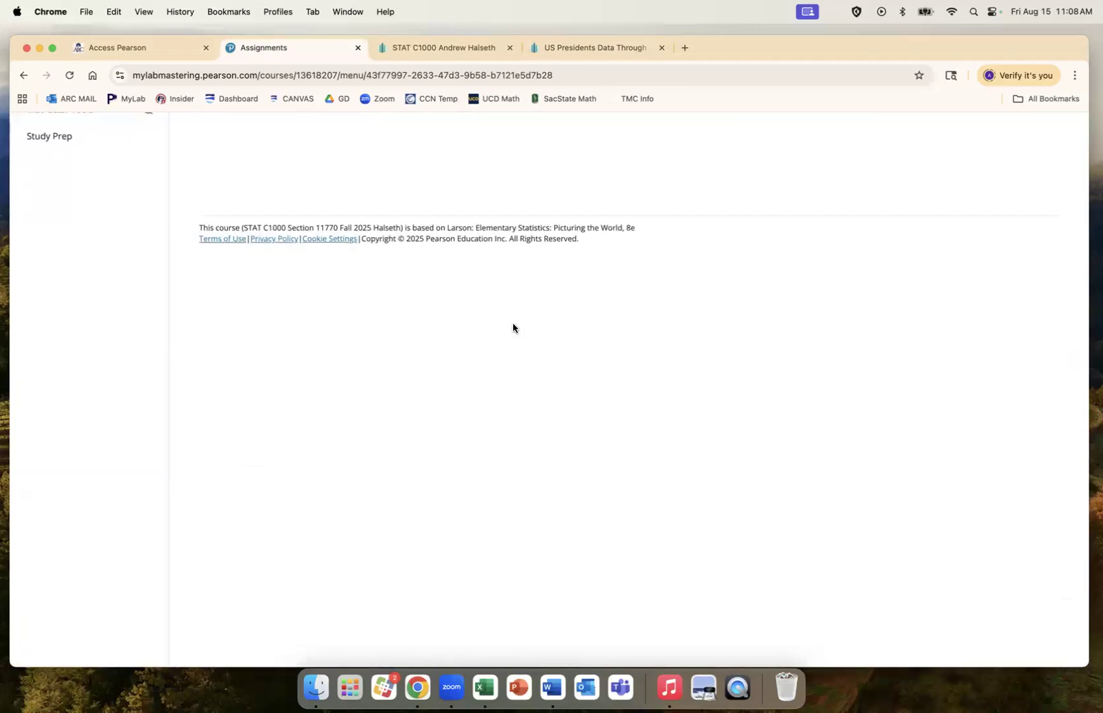
scroll(471, 356, up, 5)
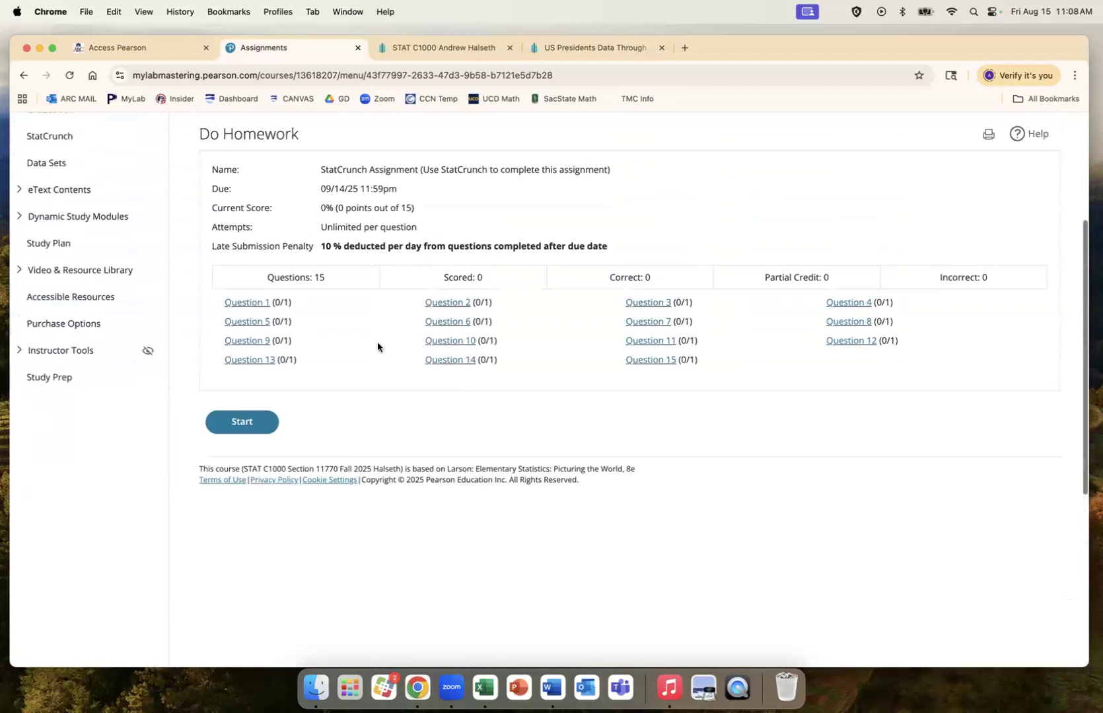
click(252, 305)
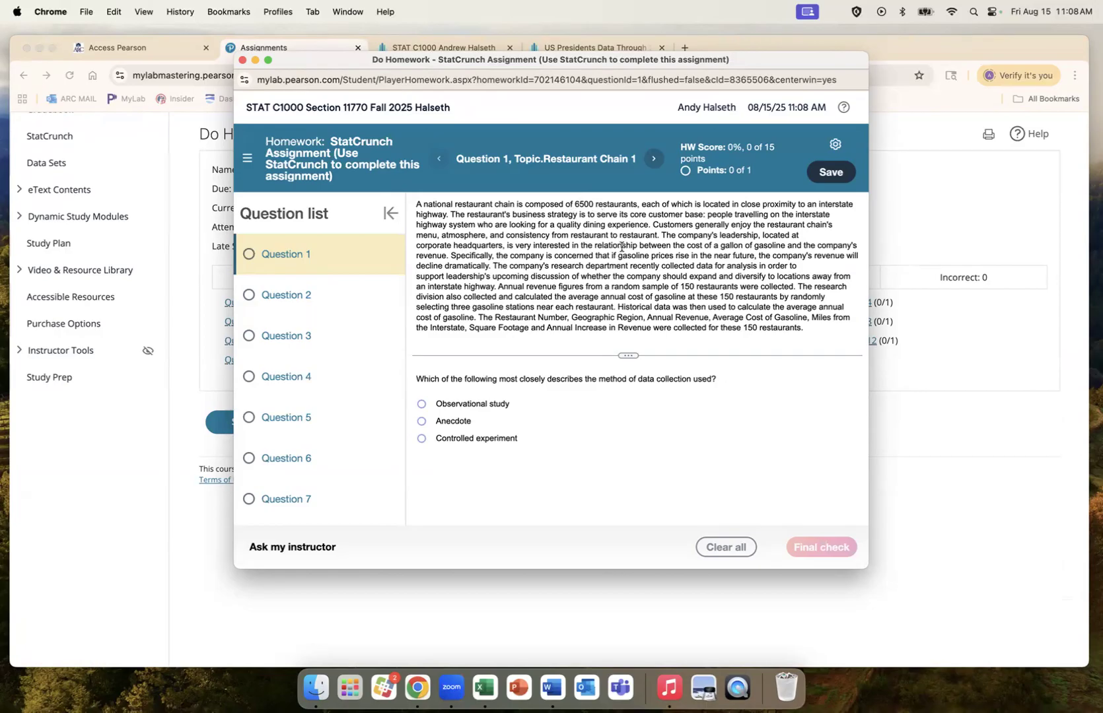
scroll(617, 260, down, 1)
scroll(618, 262, up, 1)
scroll(618, 262, down, 1)
scroll(618, 261, up, 1)
scroll(618, 262, down, 1)
scroll(618, 262, up, 1)
scroll(617, 261, down, 1)
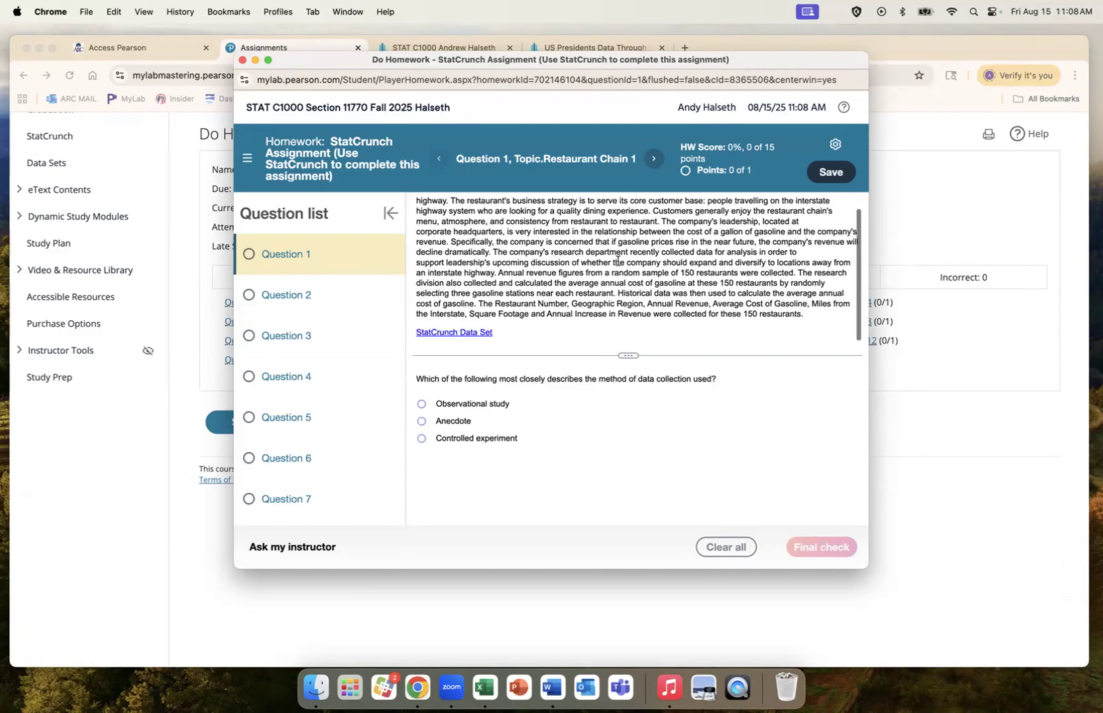
click(461, 333)
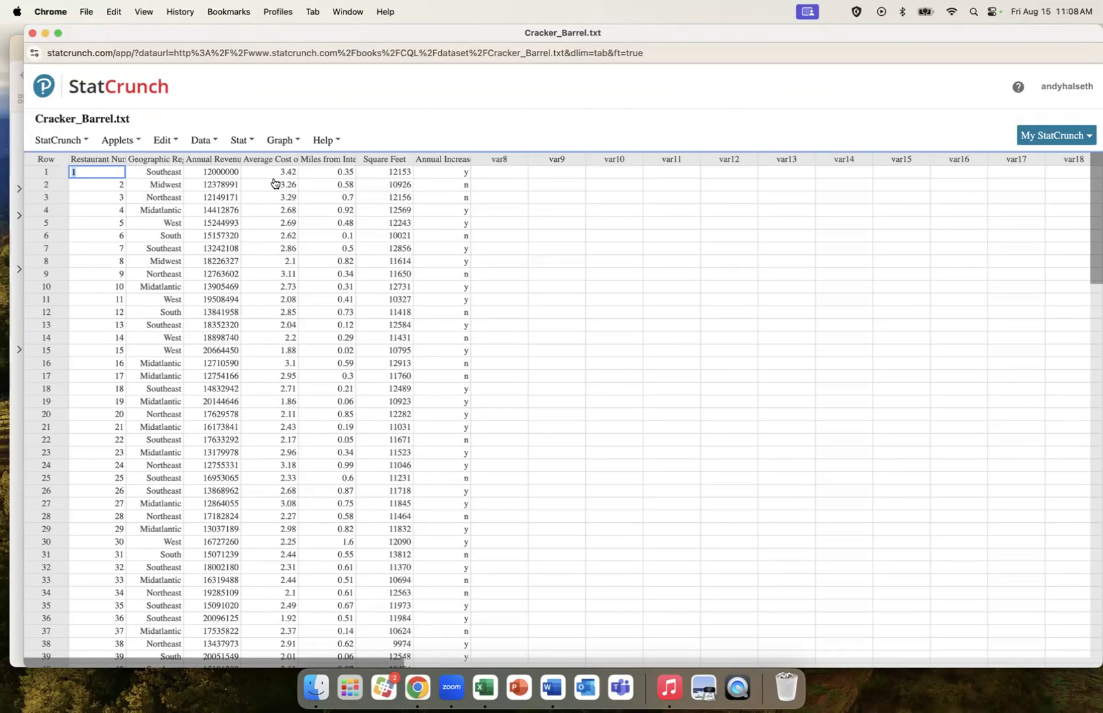
click(32, 34)
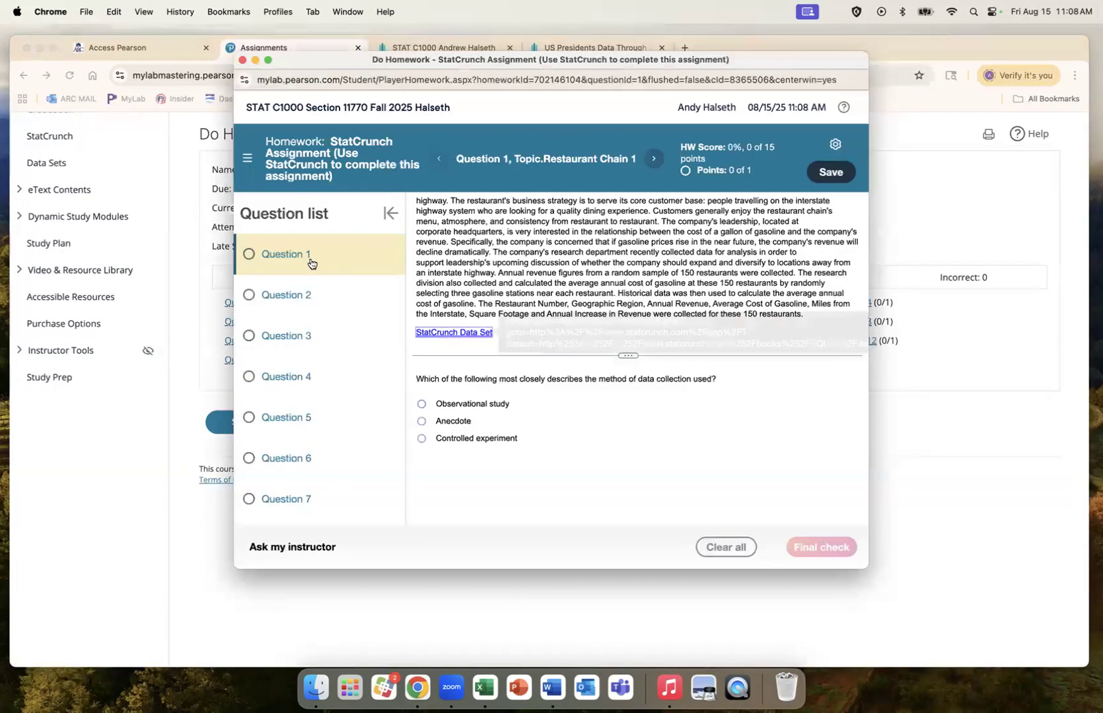
scroll(317, 402, down, 5)
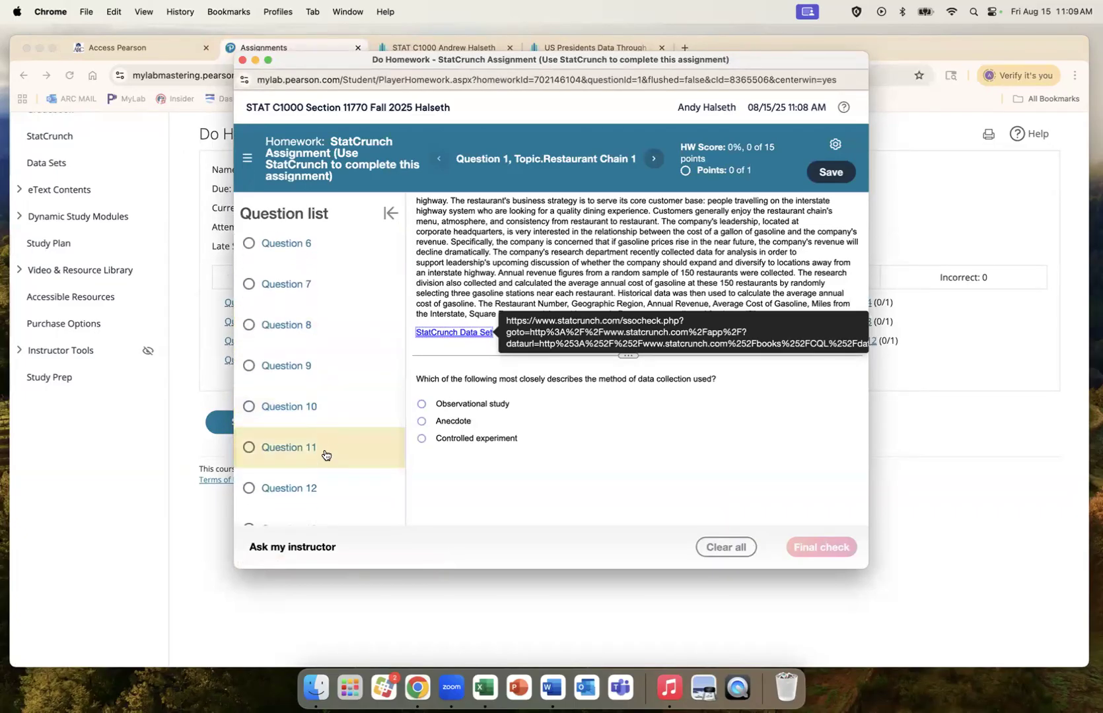
Step: Go to Question 12 and preview its shopper ages data in StatCrunch, then close it
click(328, 487)
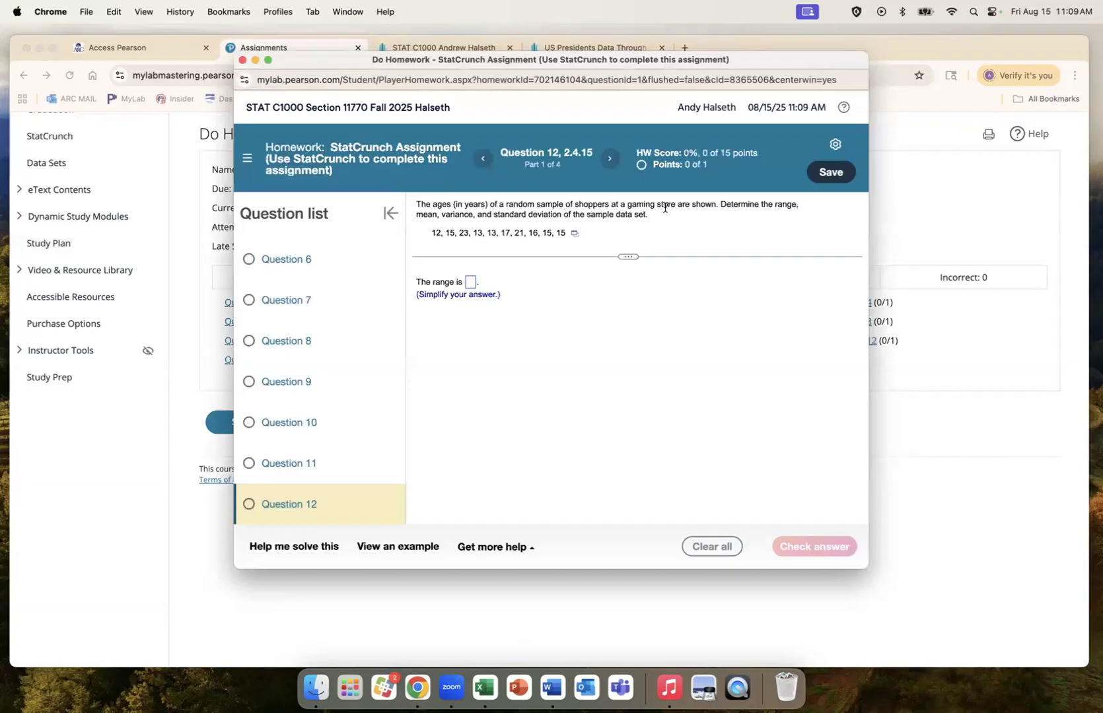
click(575, 234)
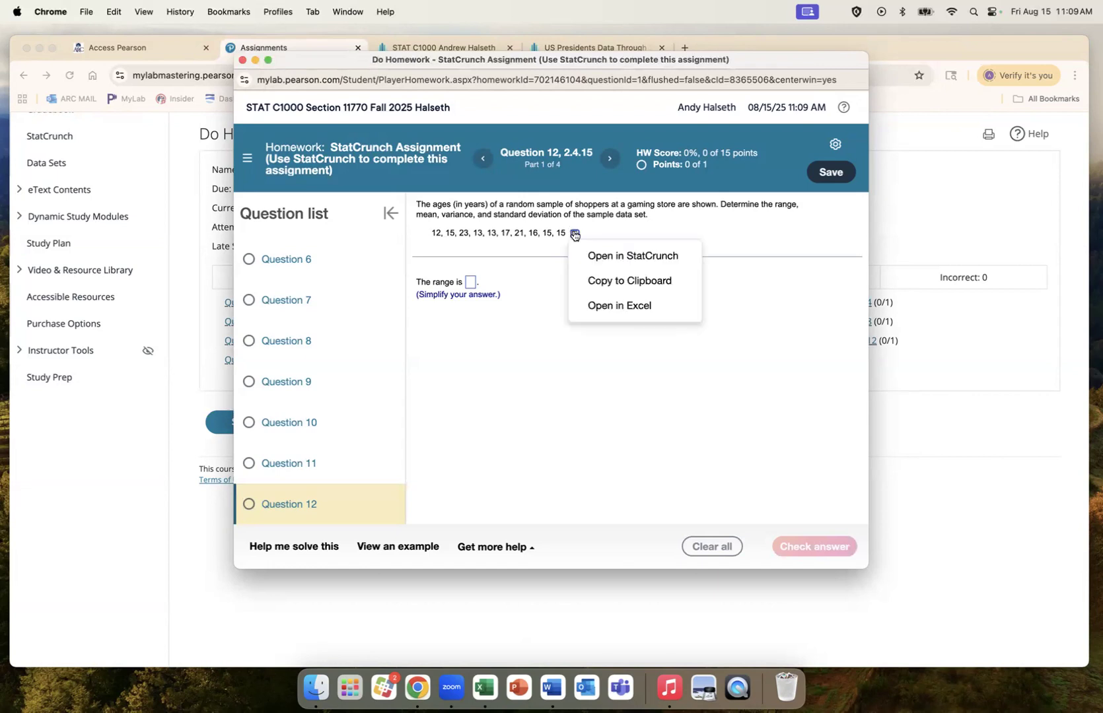
click(610, 257)
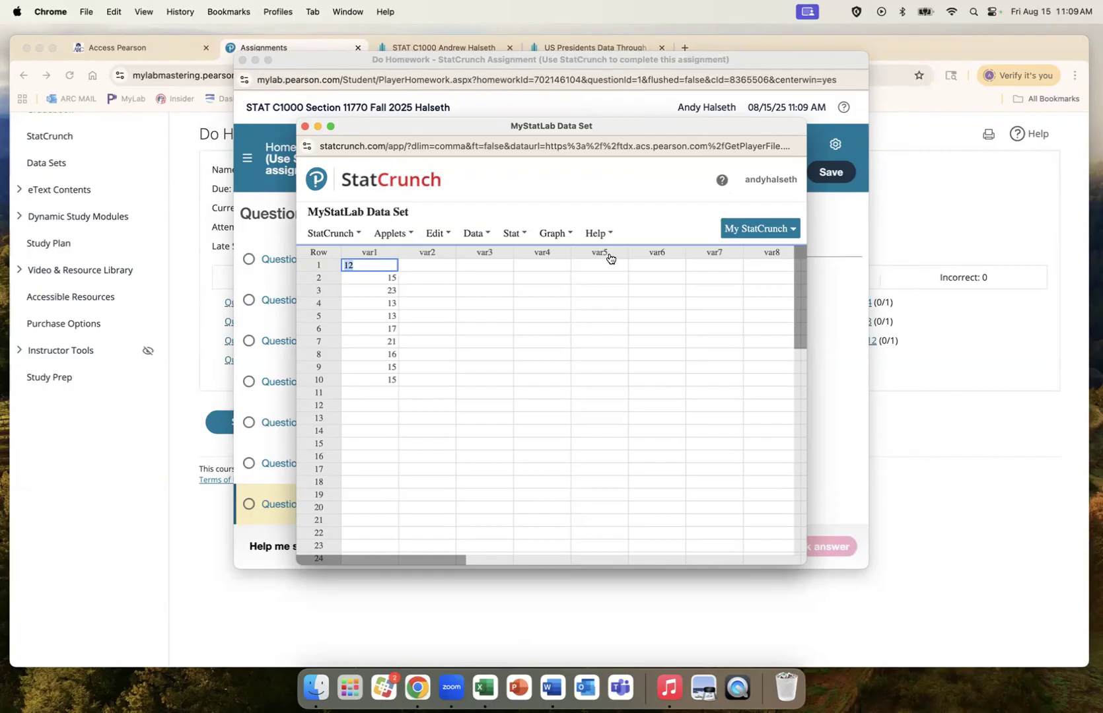
click(304, 126)
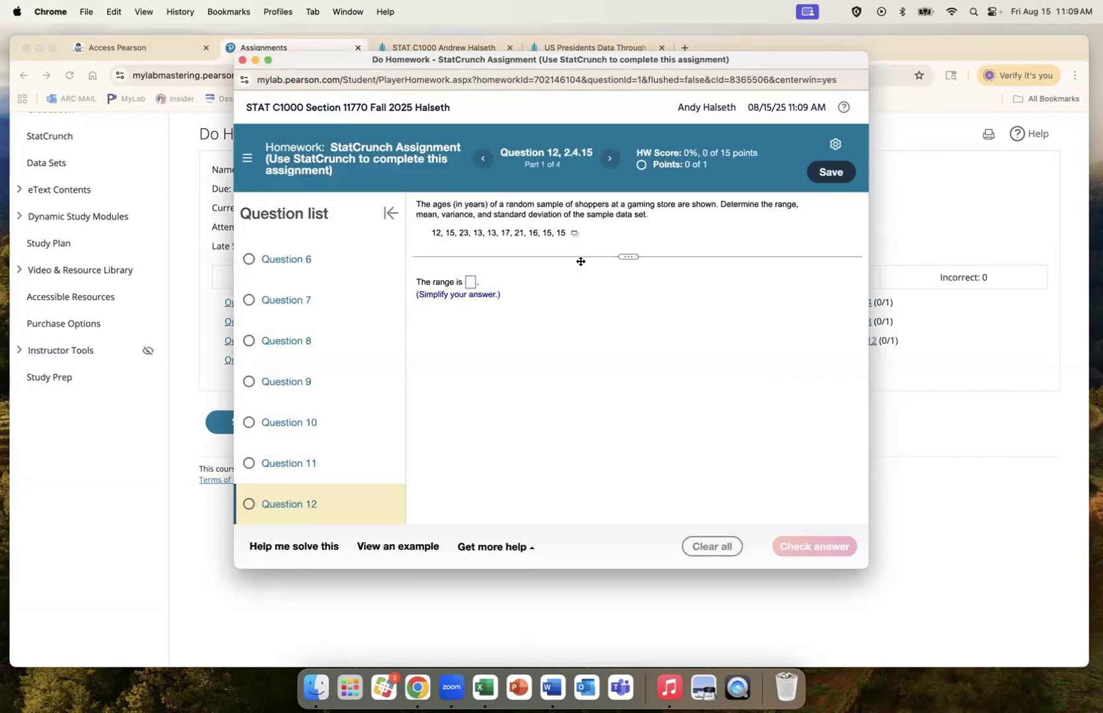
scroll(387, 414, down, 2)
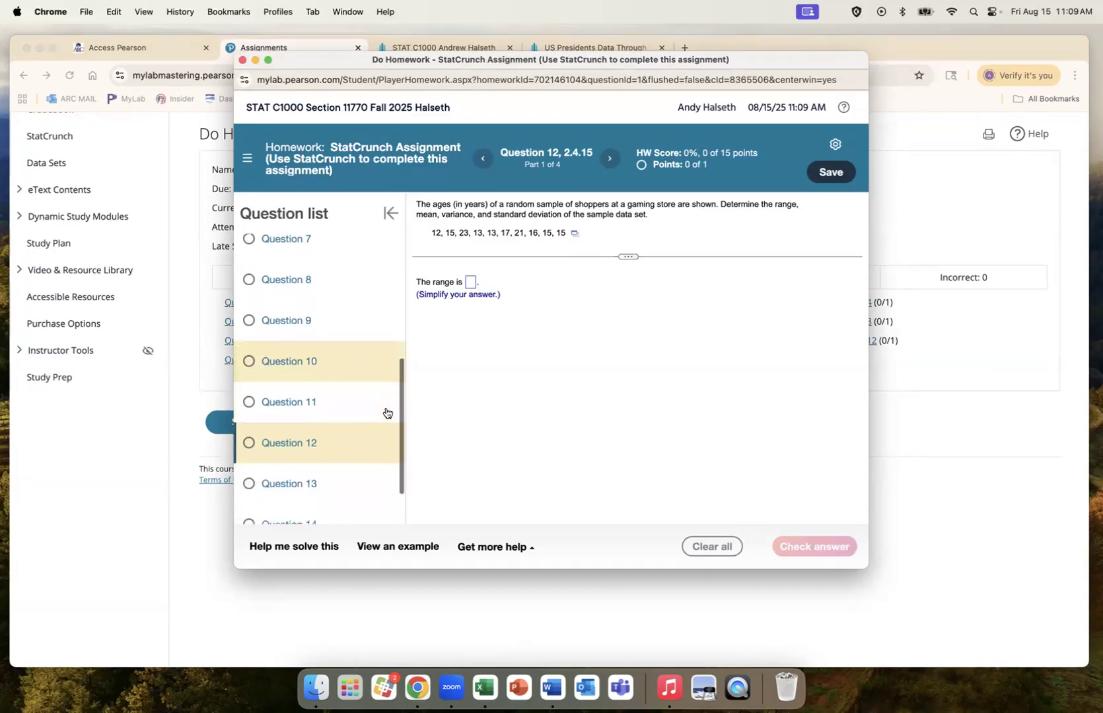
Step: Go to Question 13 and show the Weekly Chore Hours pie chart beside the frequency table
click(335, 477)
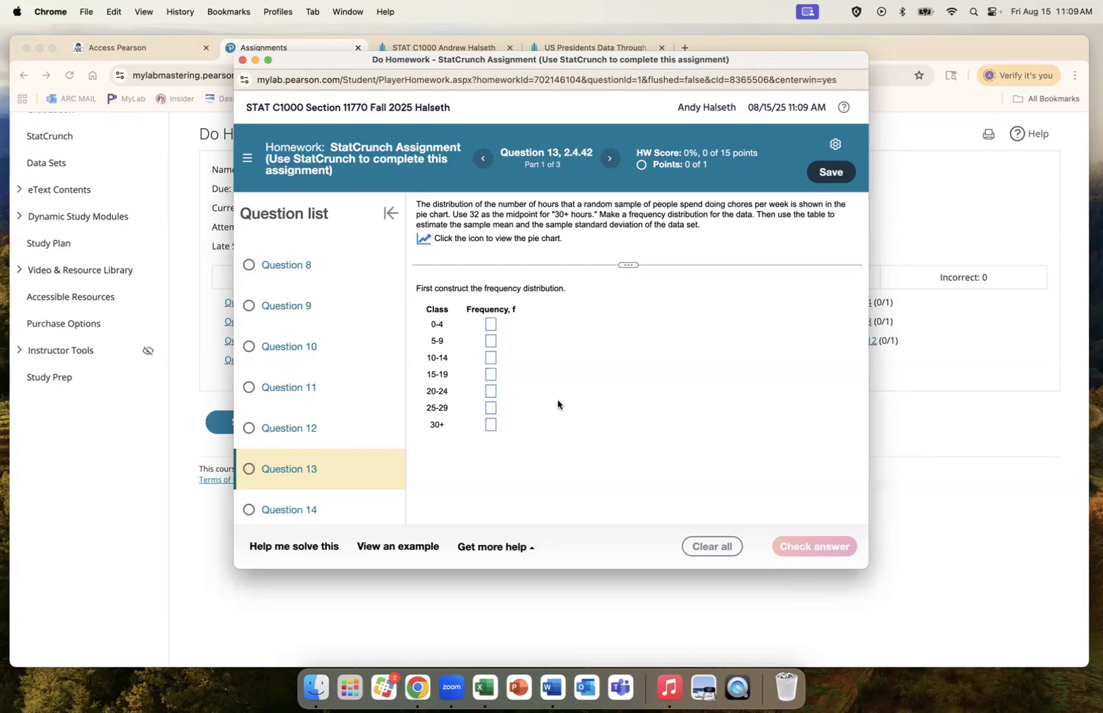
scroll(357, 465, down, 2)
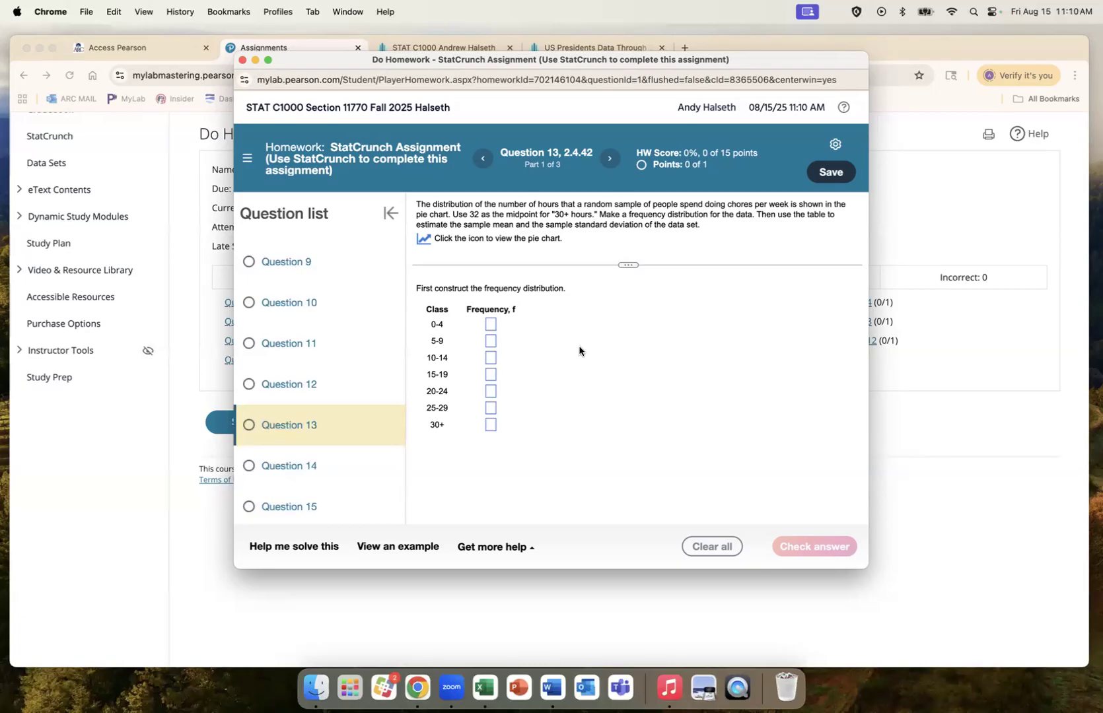
click(423, 238)
drag(566, 245, 756, 257)
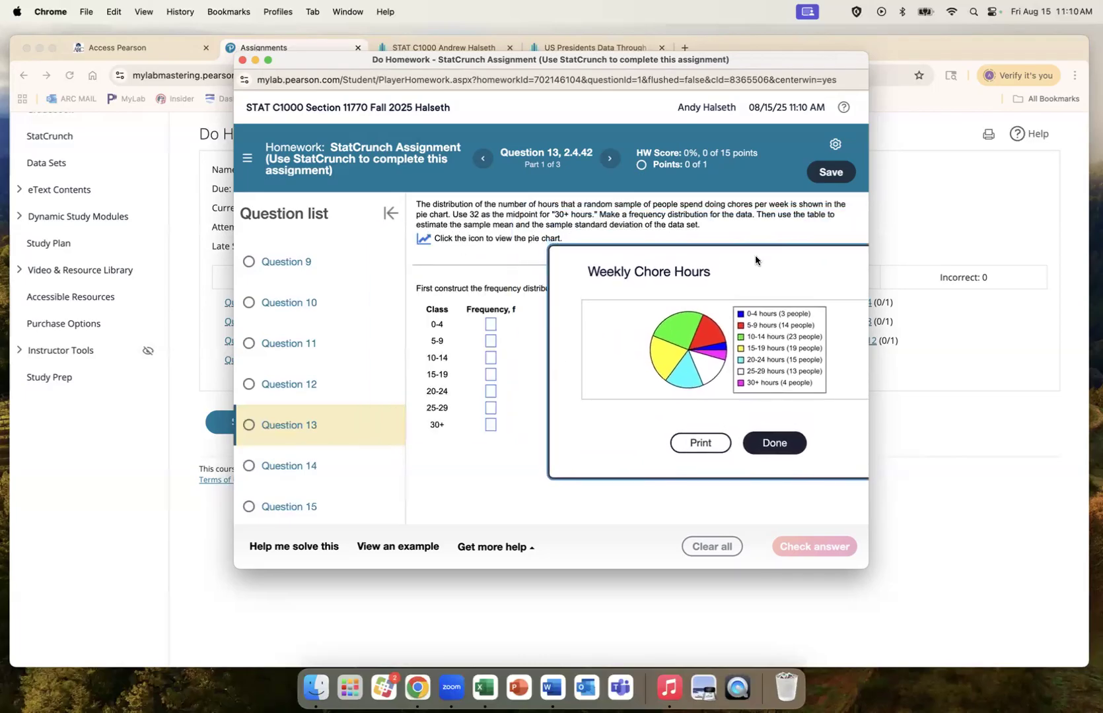
Step: Enter the class frequencies 3, 14, 23, 19, 15, 13 and 4 into the table
click(490, 324)
text(3)
click(490, 342)
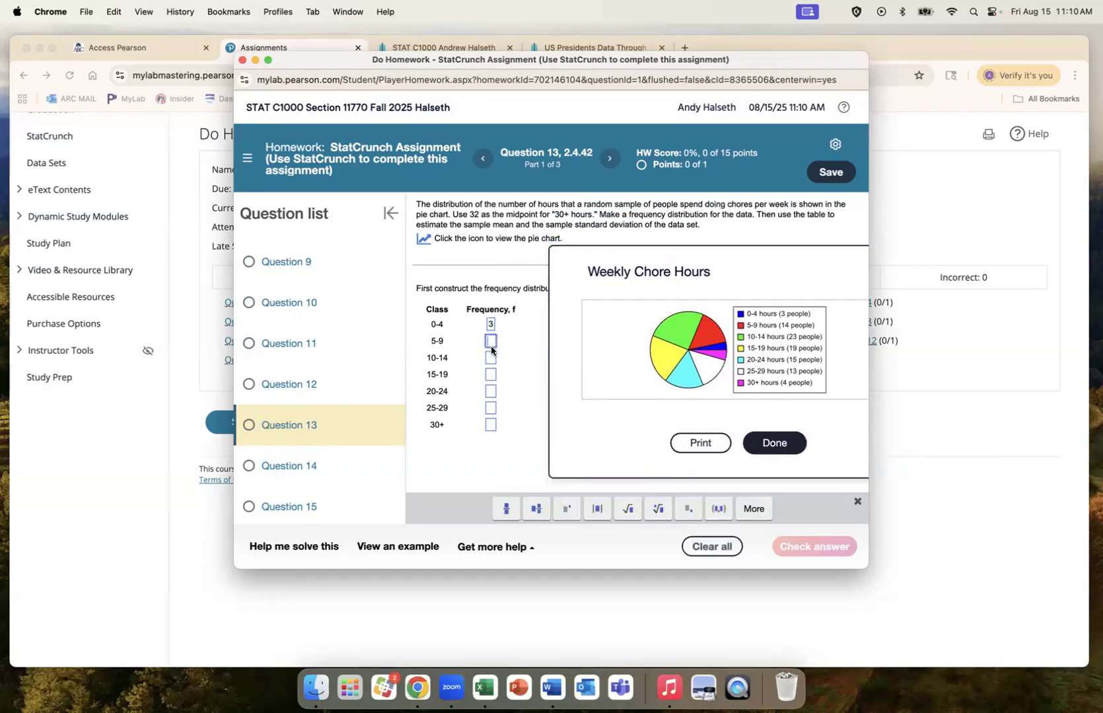
text(14)
click(490, 360)
text(23)
click(490, 375)
text(1)
text(9)
text(15)
click(490, 408)
text(13)
click(490, 425)
text(4)
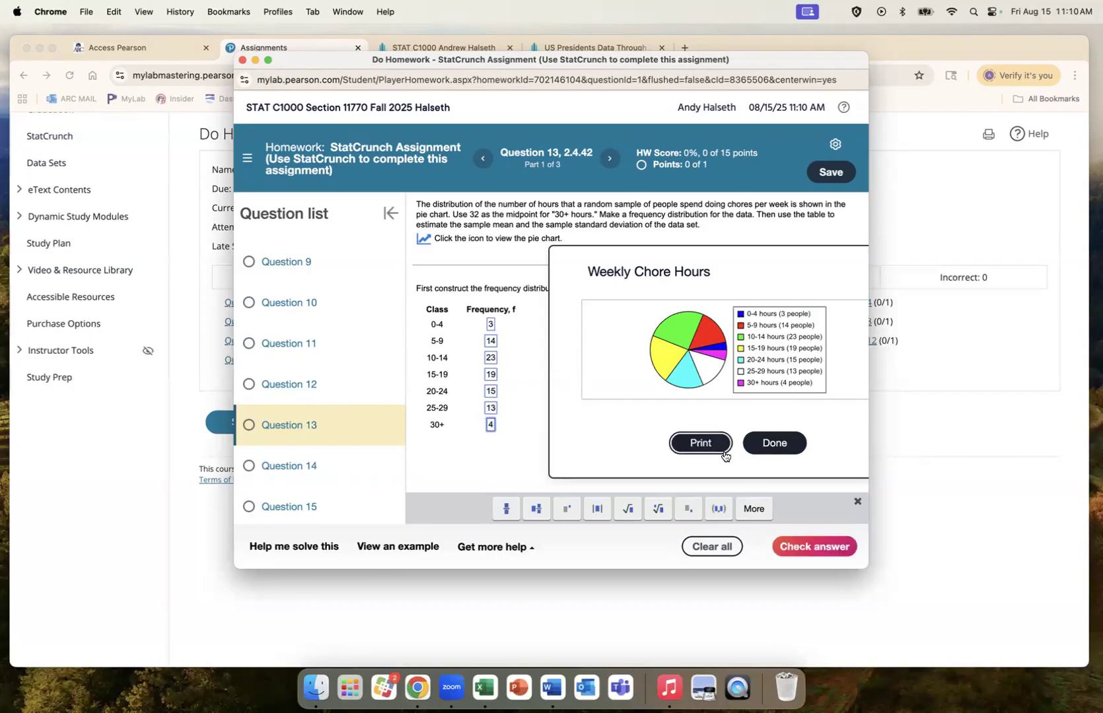
Step: Close the pie chart and check the answer, confirming it is correct
click(761, 451)
click(795, 546)
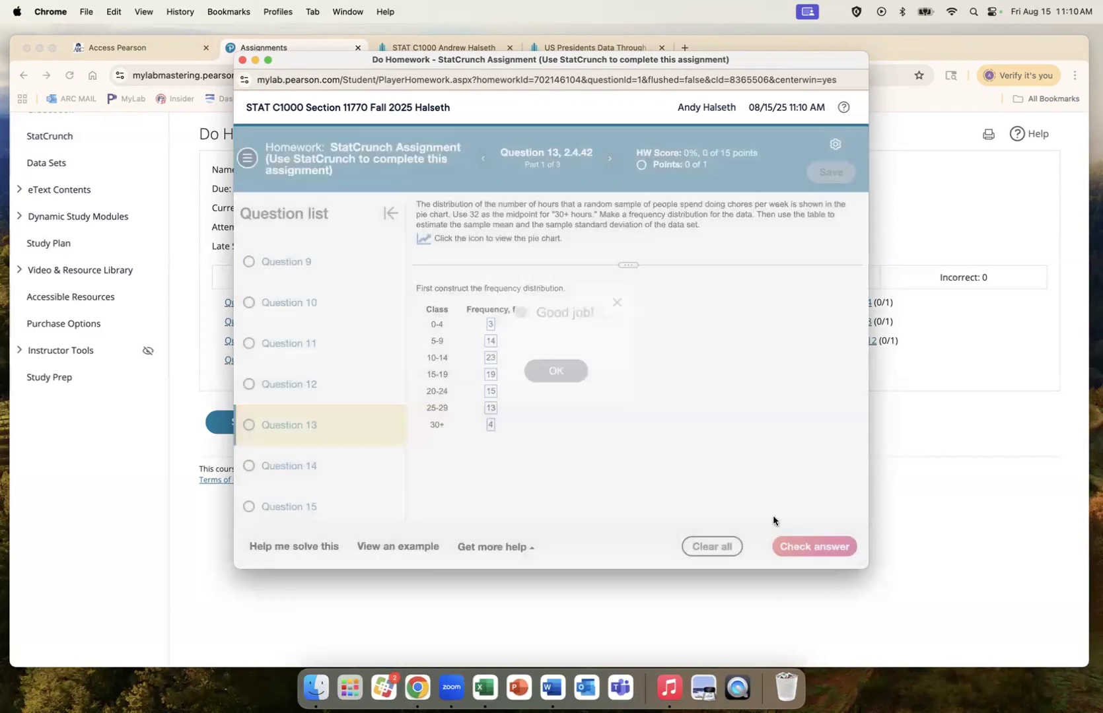
click(560, 370)
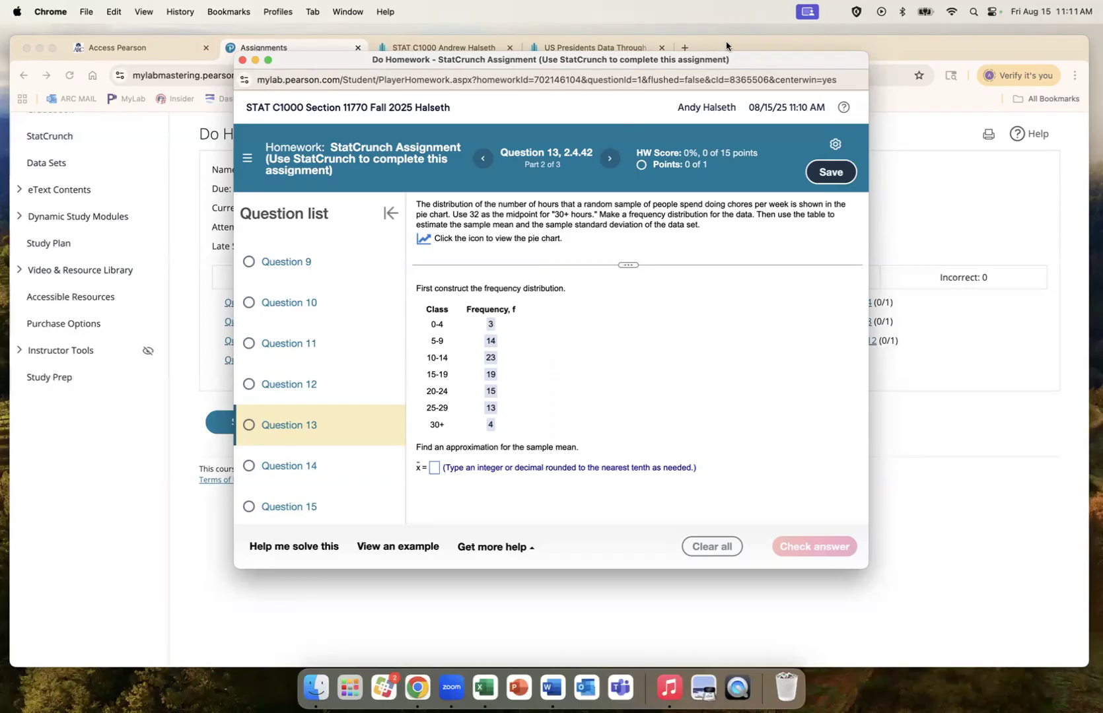
Step: Switch to the US Presidents sheet and launch a new blank StatCrunch table from the home page
drag(748, 63, 560, 117)
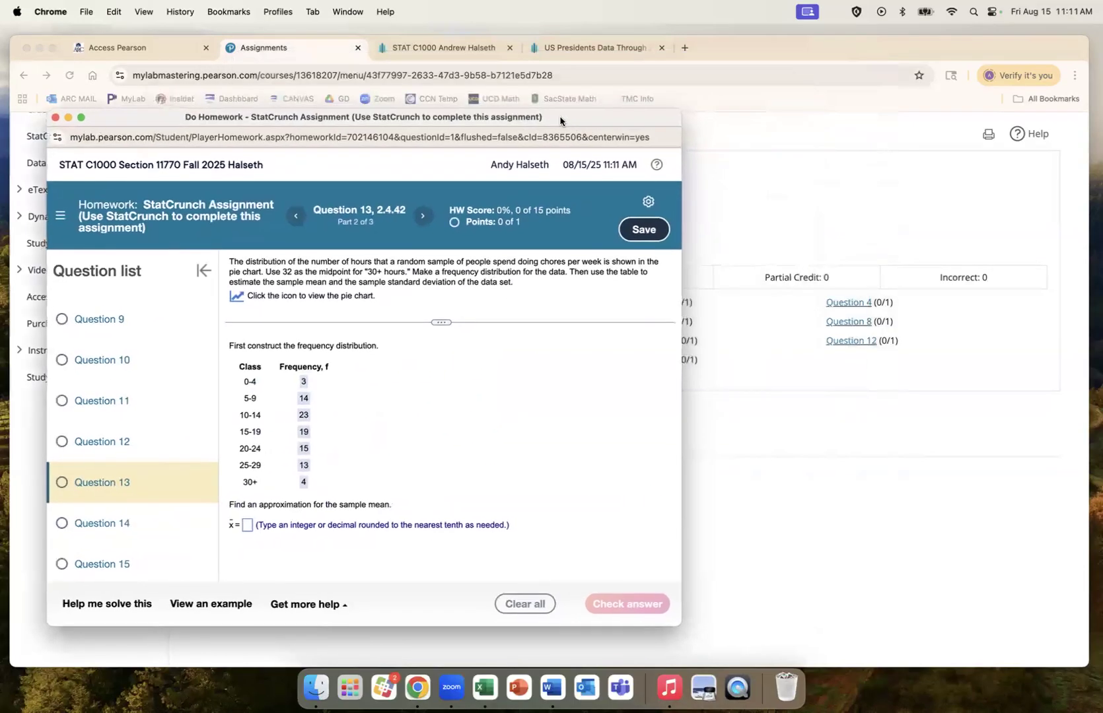
click(719, 46)
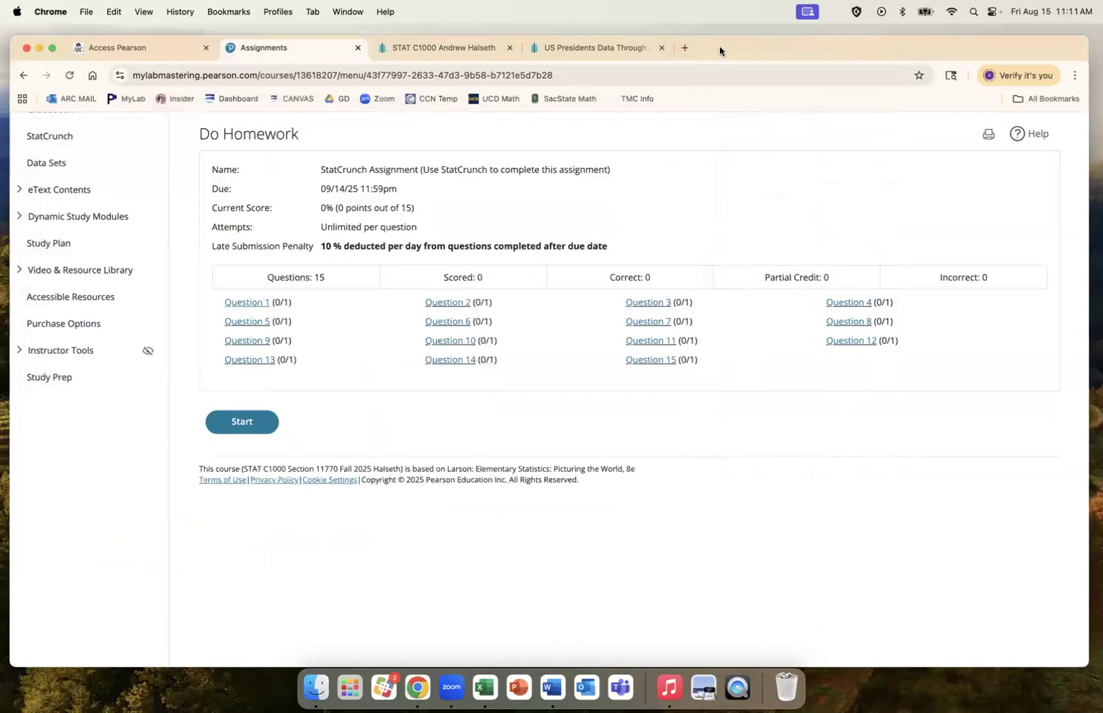
click(585, 49)
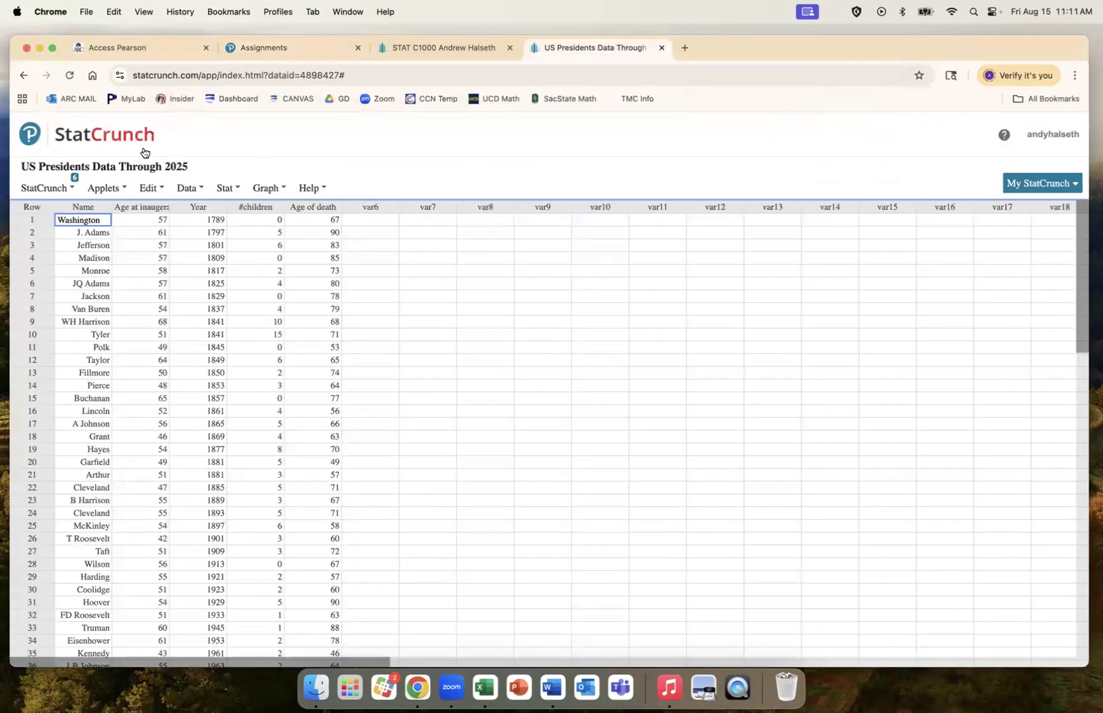
click(120, 136)
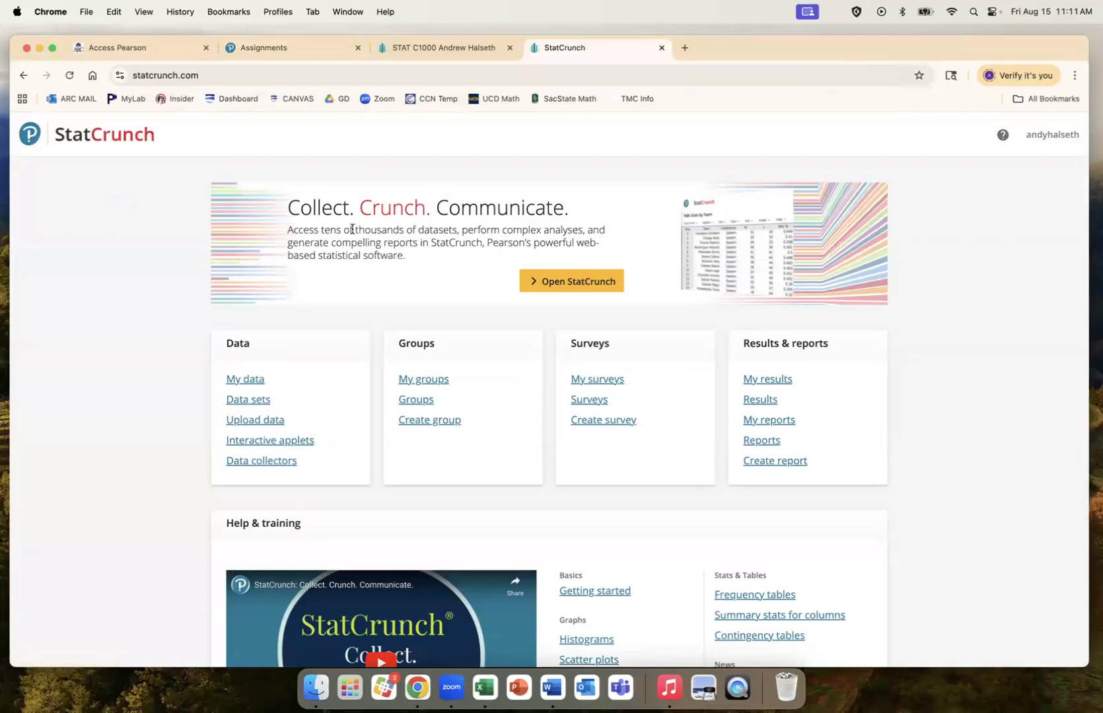
click(573, 283)
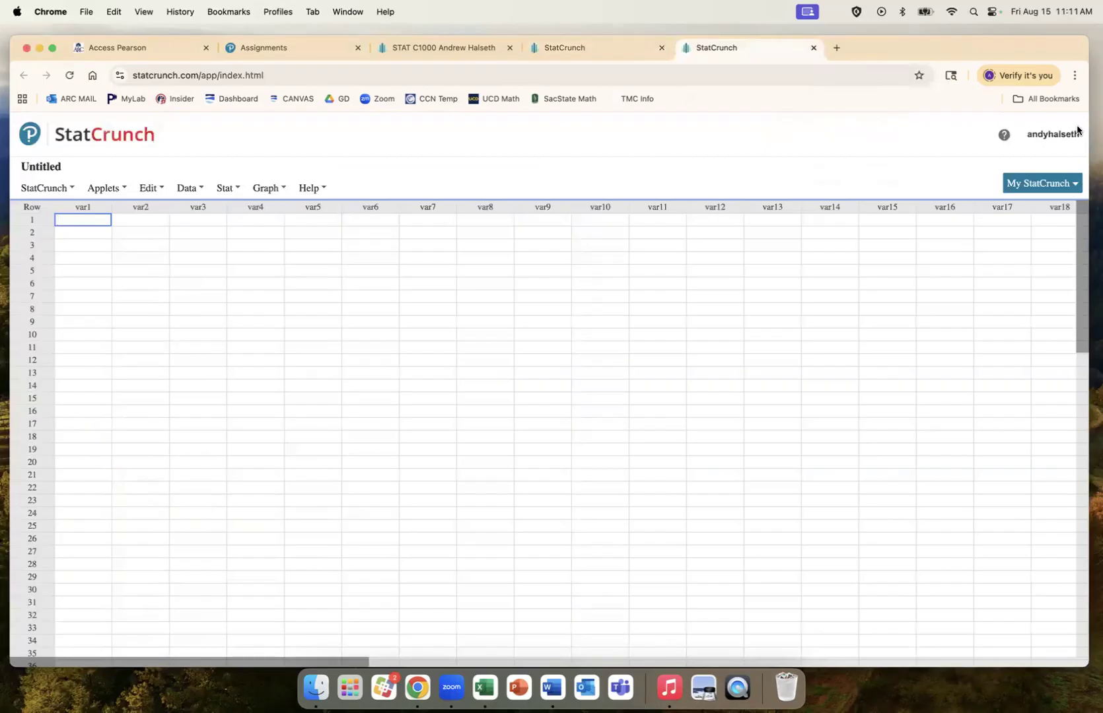
Step: Arrange the StatCrunch and MyLab homework windows side by side
drag(1087, 355, 697, 357)
drag(672, 52, 904, 22)
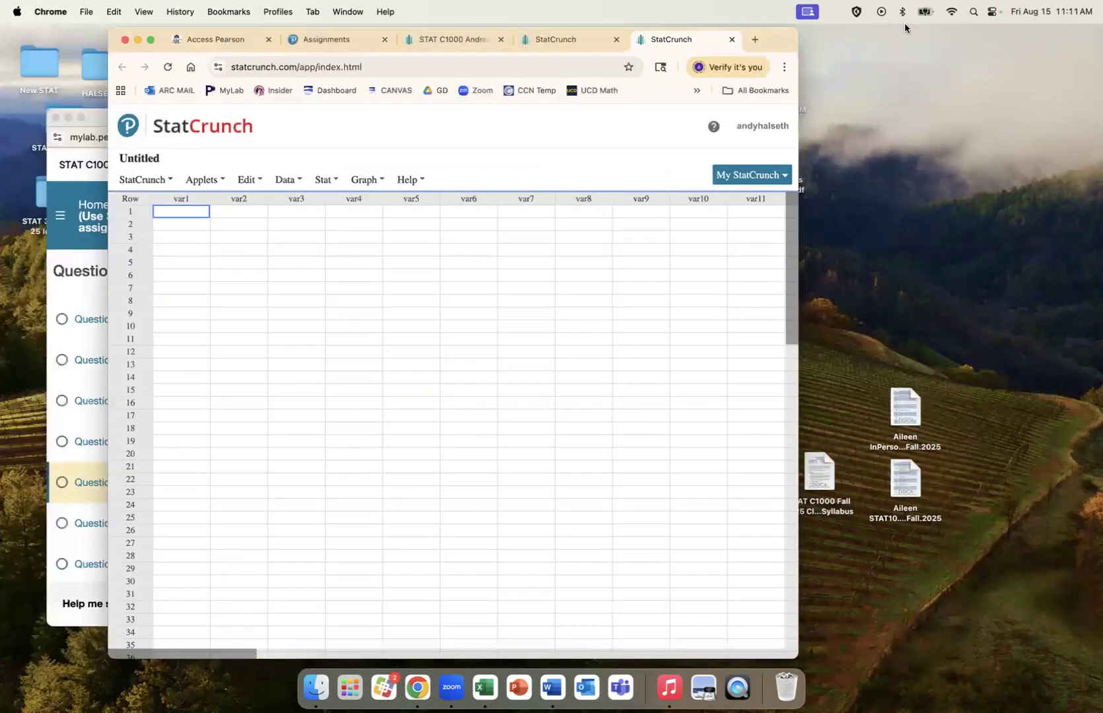
drag(1041, 23, 1065, 33)
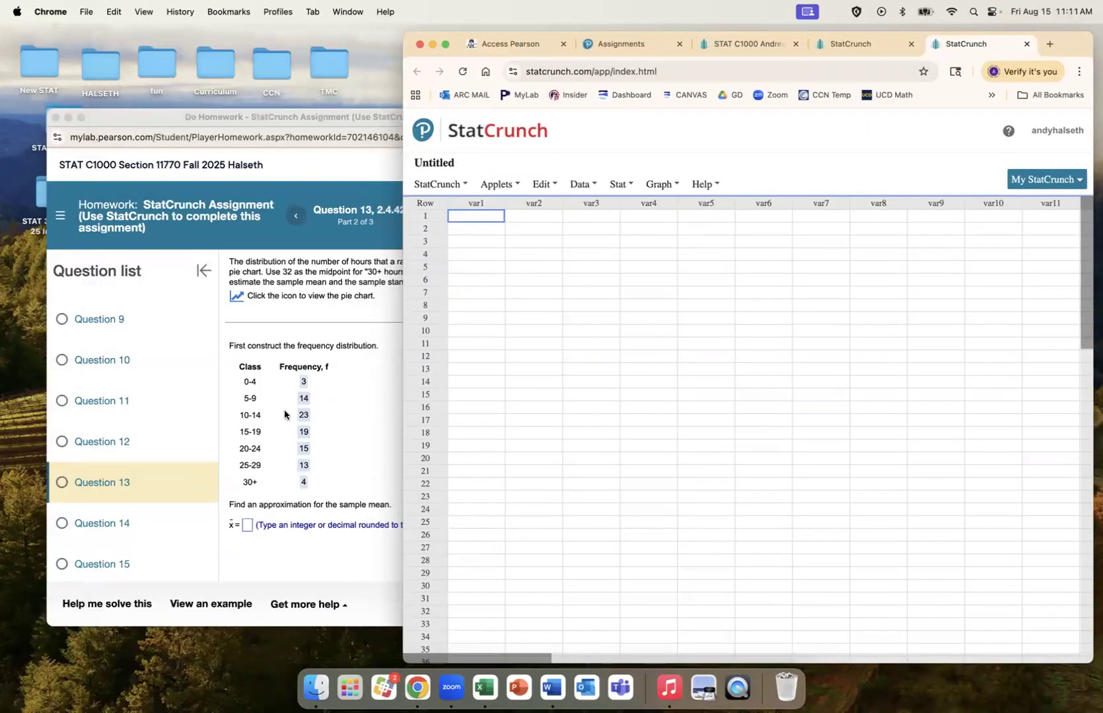
drag(161, 116, 116, 34)
Step: Enter the class midpoints 2, 7, 12, 17, 22, 27, 32 in var1
click(704, 334)
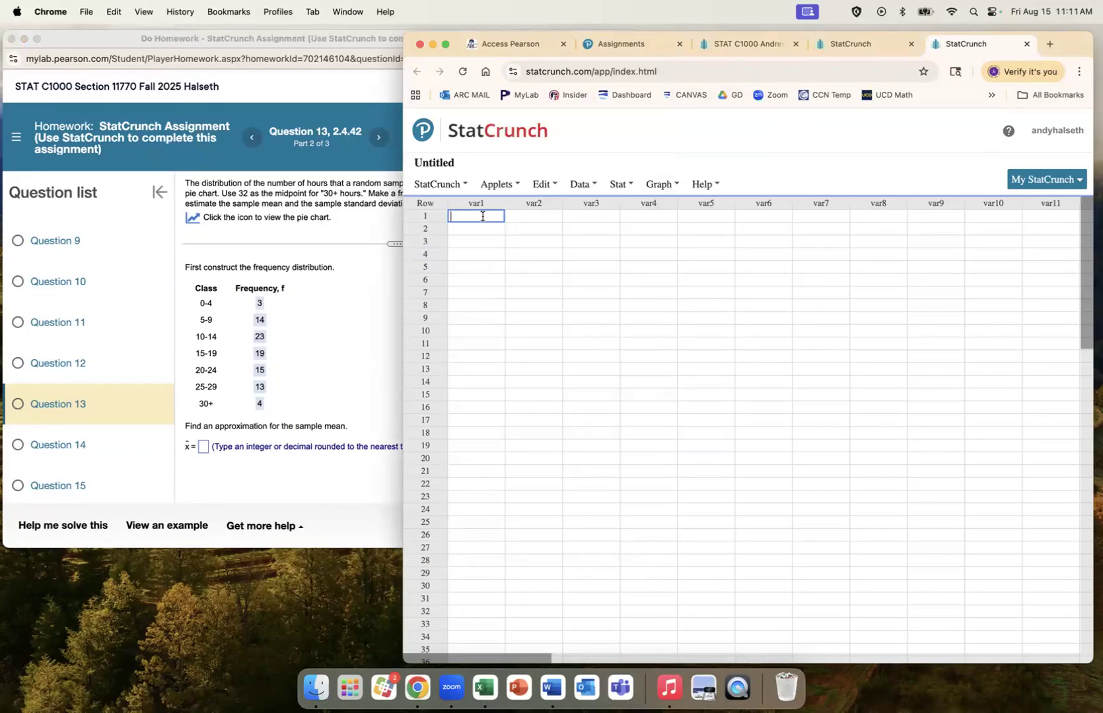
text(2)
key(Return)
text(7)
key(Return)
text(12)
key(Return)
text(17)
key(Return)
text(22)
key(Return)
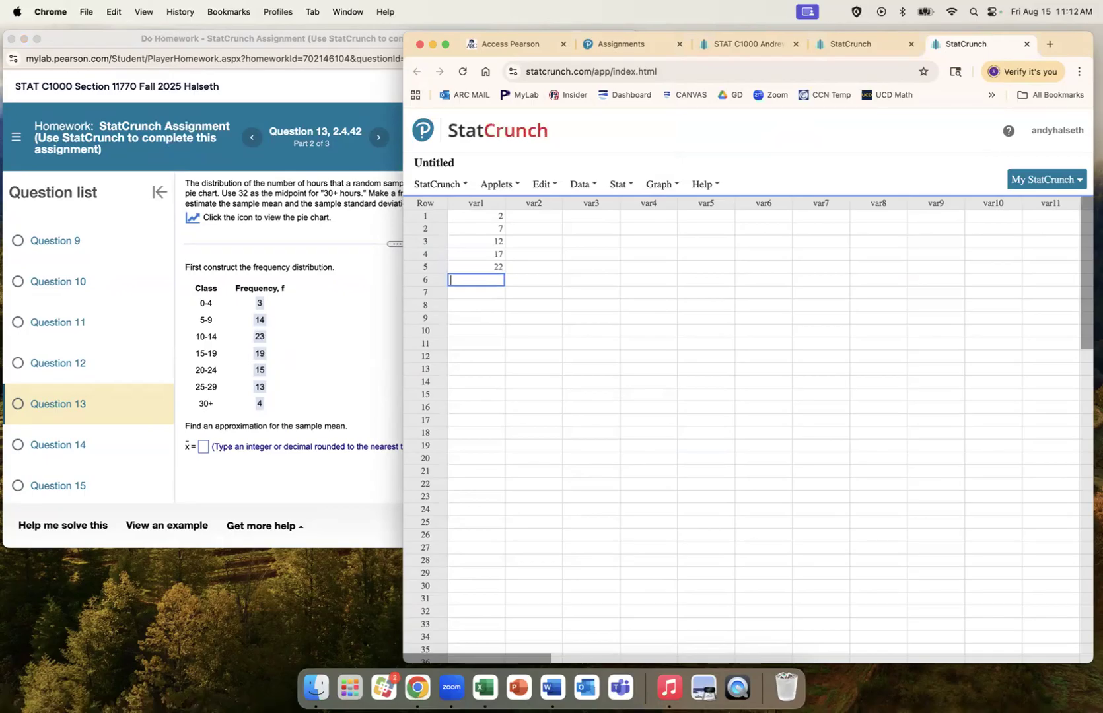
text(27)
key(Return)
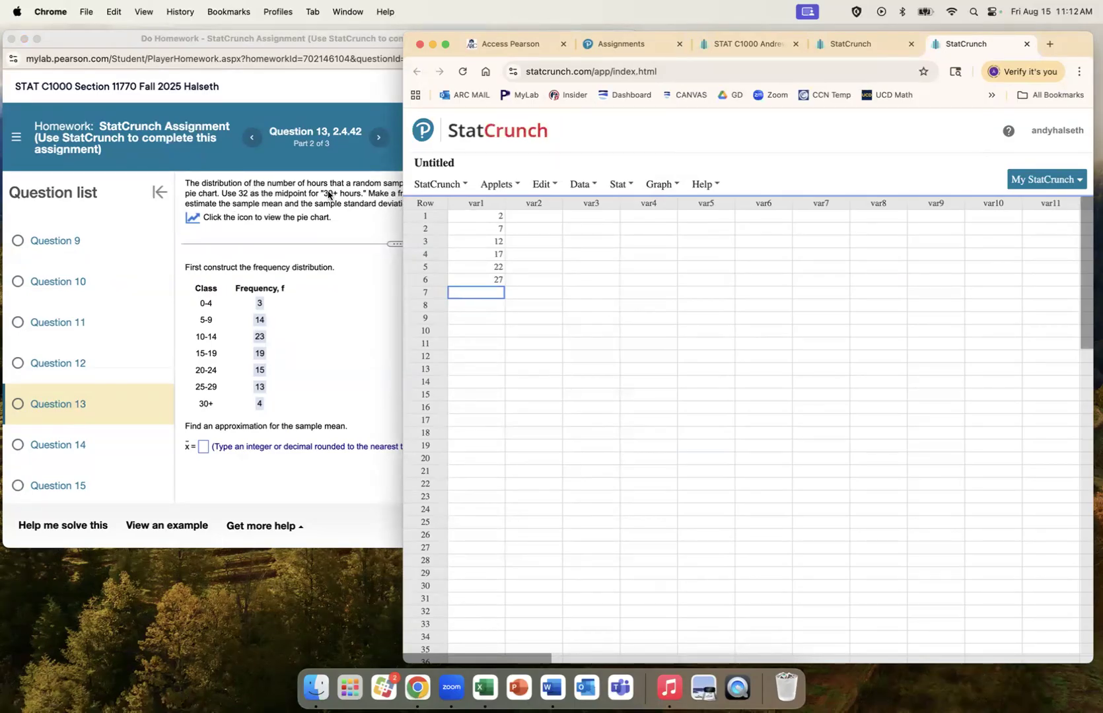
text(32)
click(501, 333)
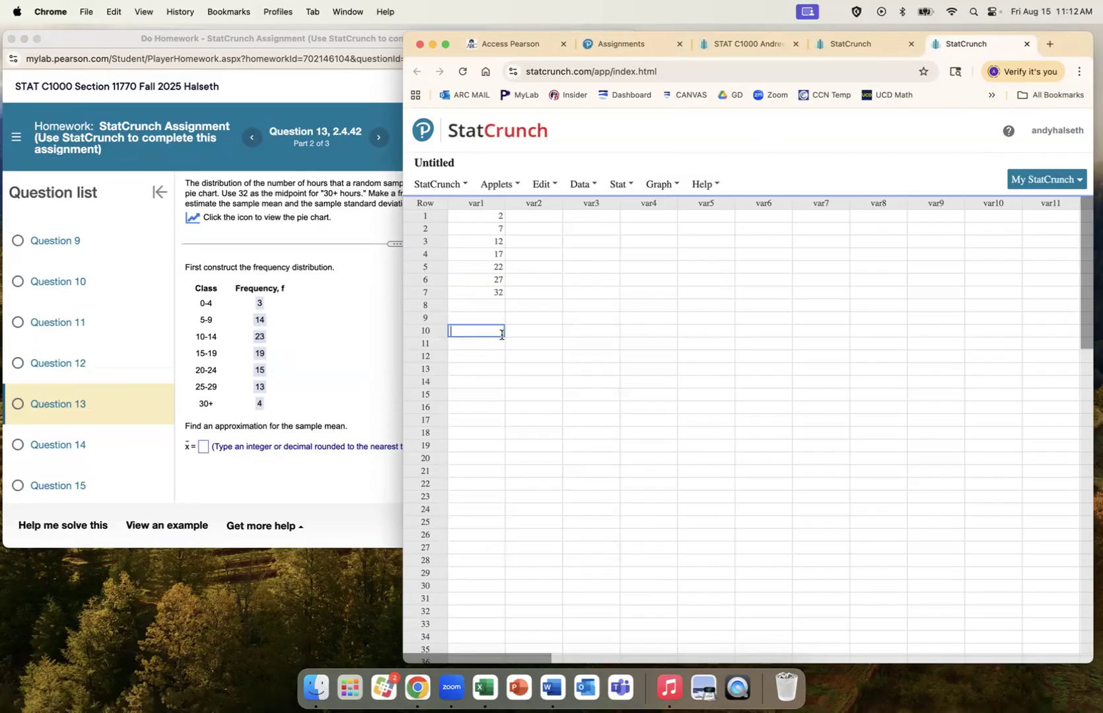
Step: Enter the frequencies 3, 14, 23, 19, 15, 13, 4 in var2
click(538, 217)
text(3)
key(Return)
text(14)
key(Return)
text(23)
key(Return)
text(19)
key(Return)
text(15)
key(Return)
text(13)
key(Return)
text(4)
key(Return)
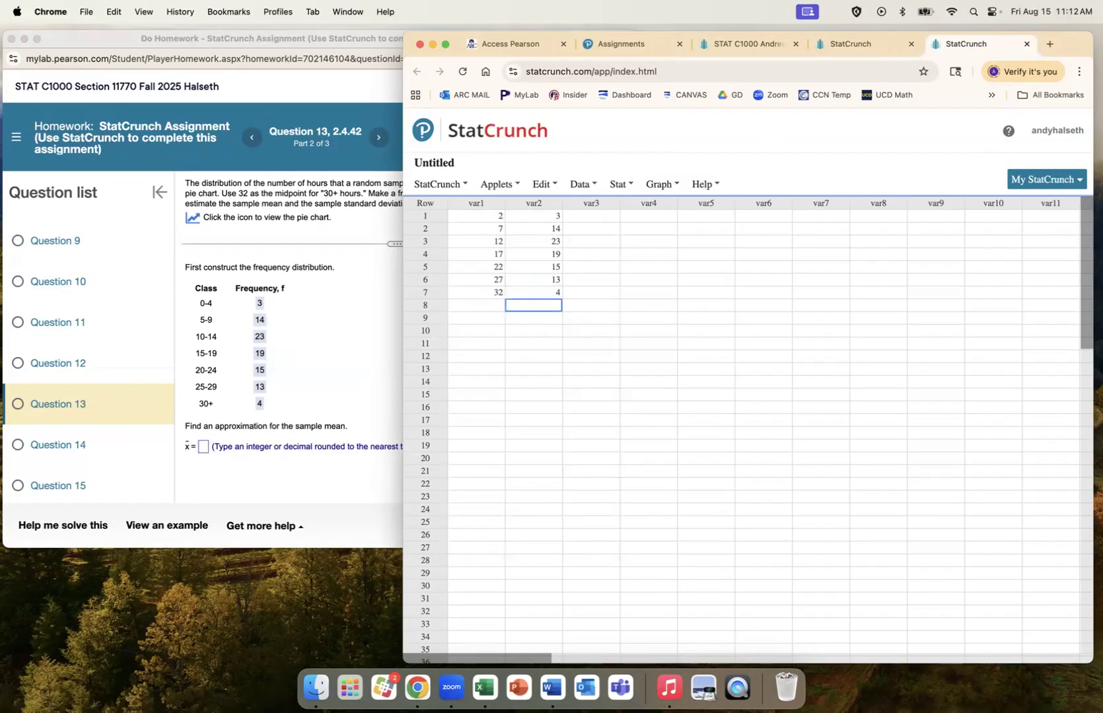
Step: Compute Grouped/Binned summary stats with bins in var1 and counts in var2: mean 16.615385, std. dev. 7.6095981
click(592, 185)
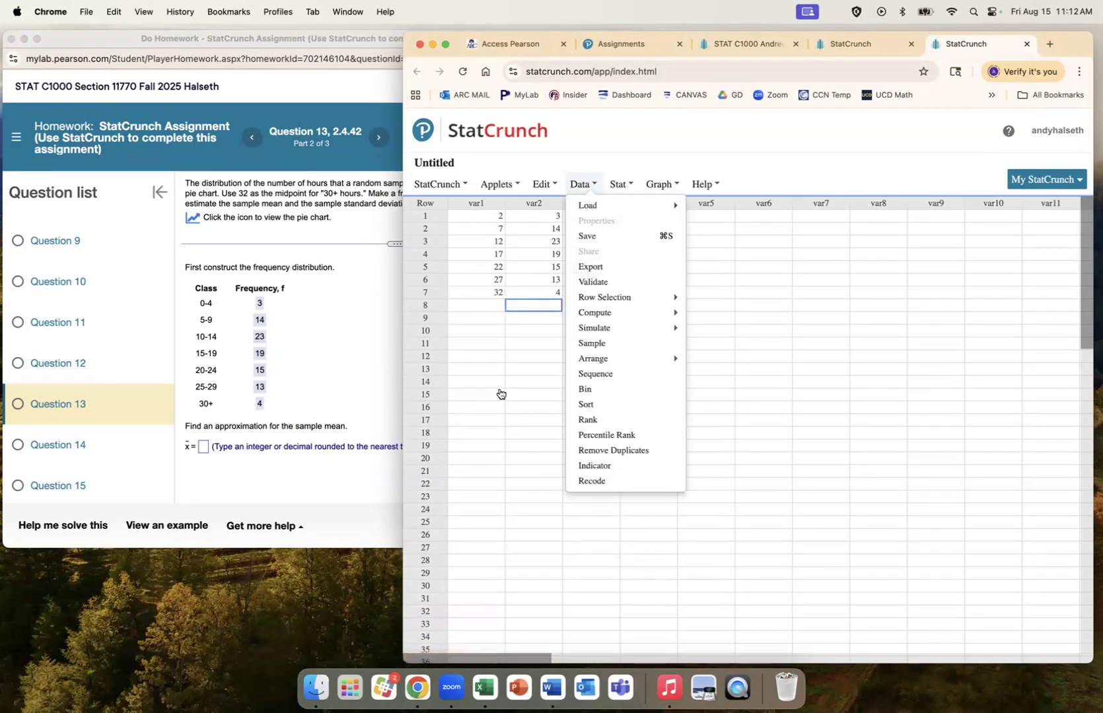
click(621, 187)
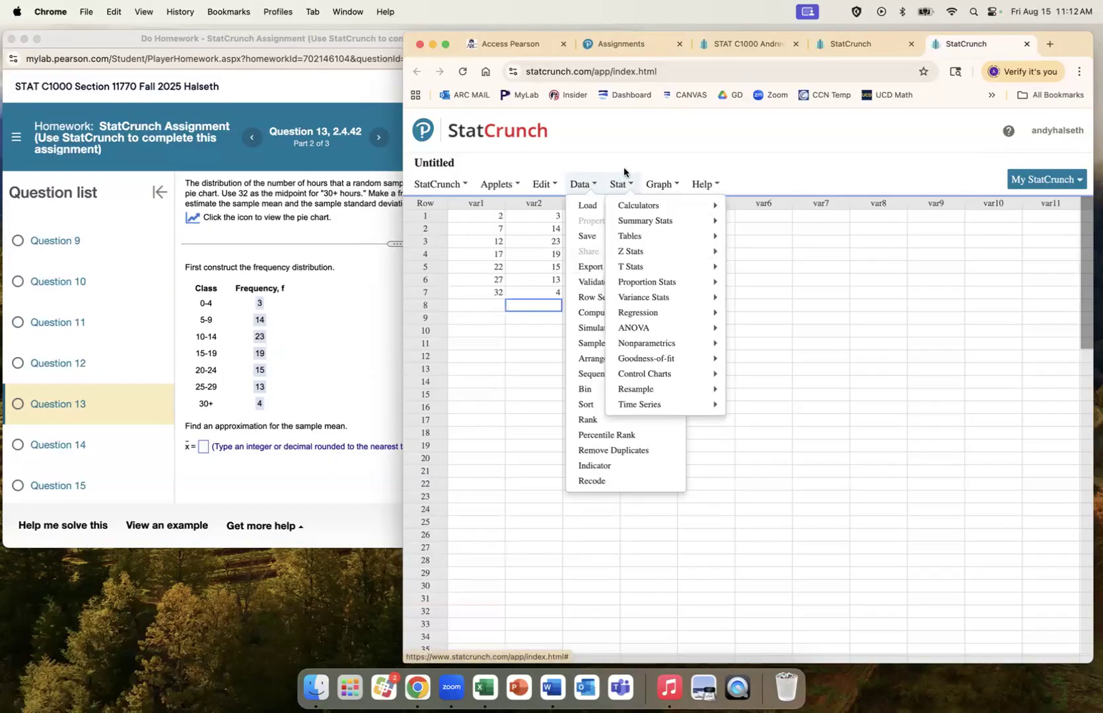
click(625, 172)
click(619, 187)
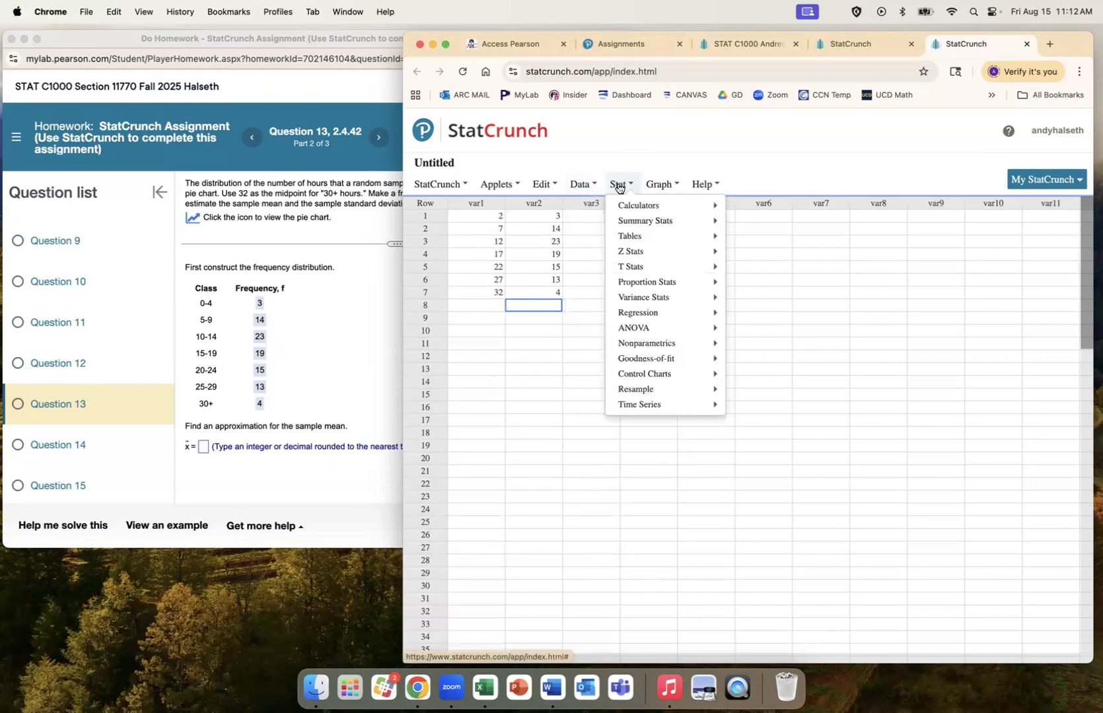
mouse_move(638, 224)
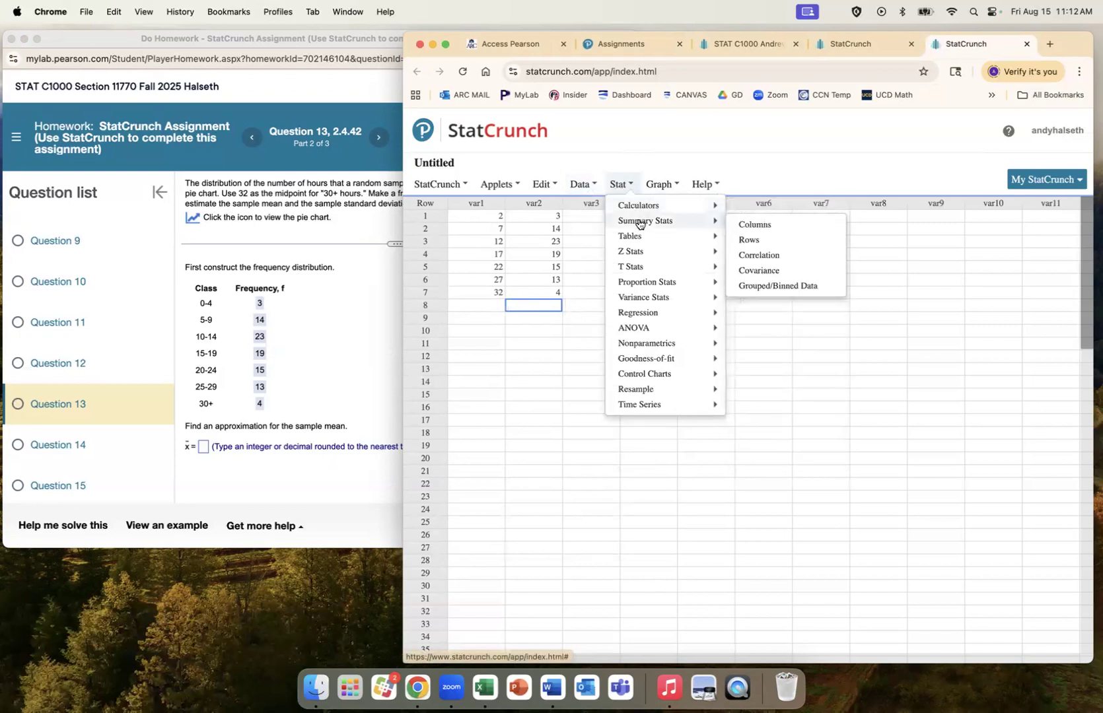
click(763, 286)
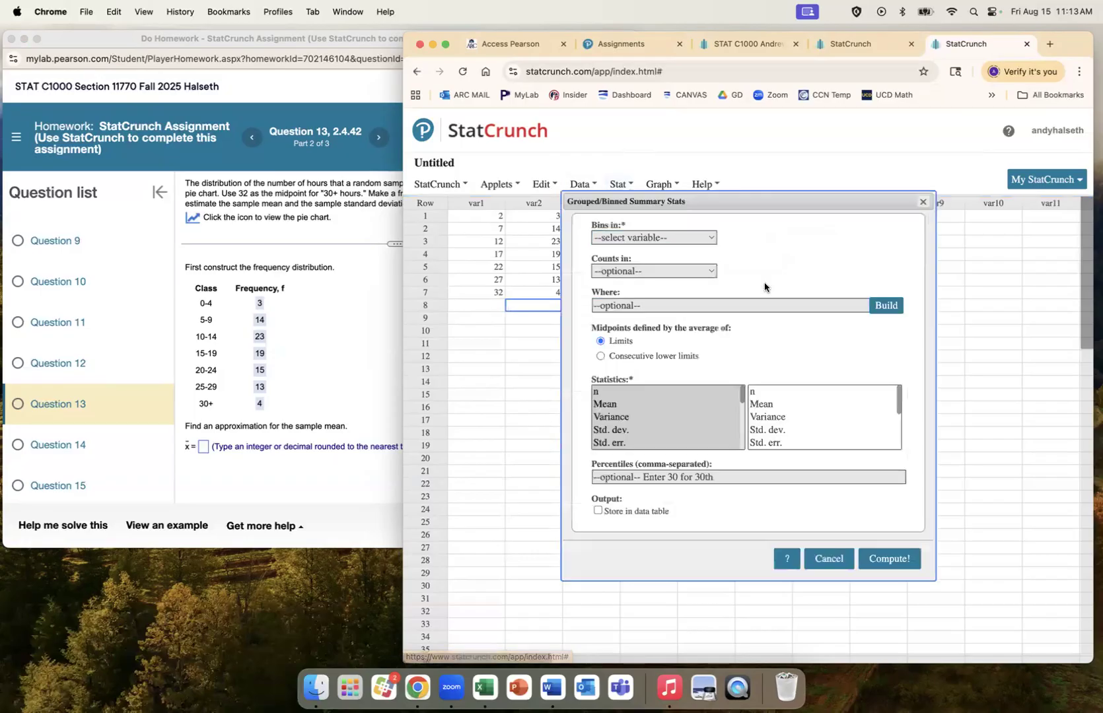
click(703, 237)
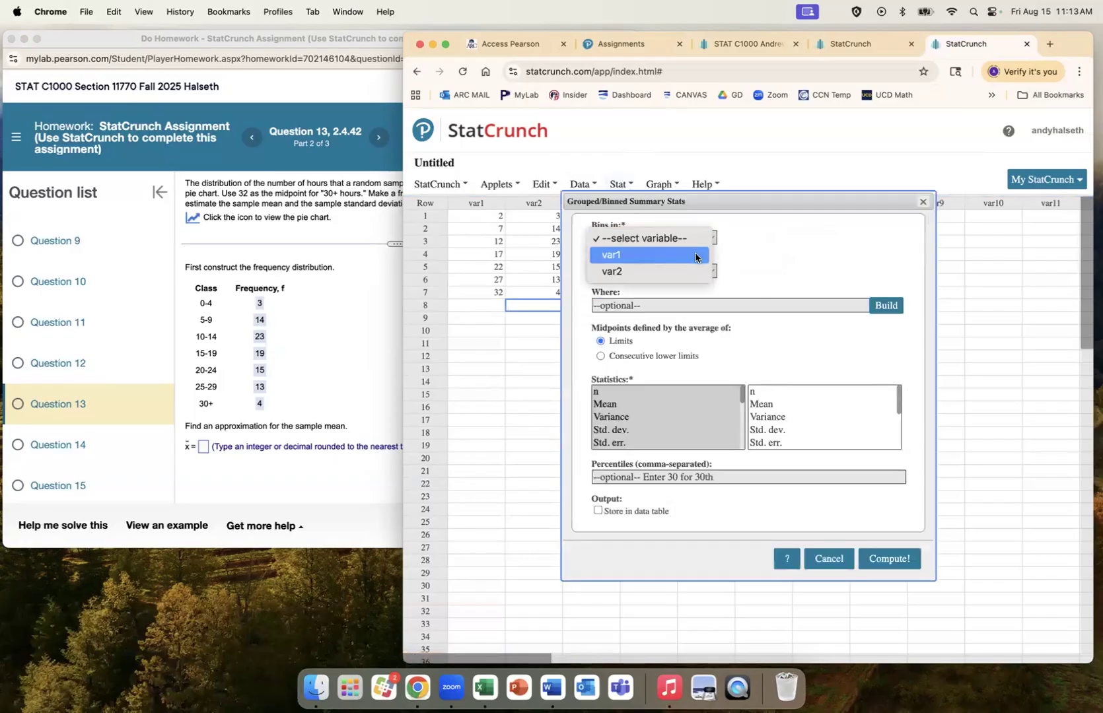
click(696, 256)
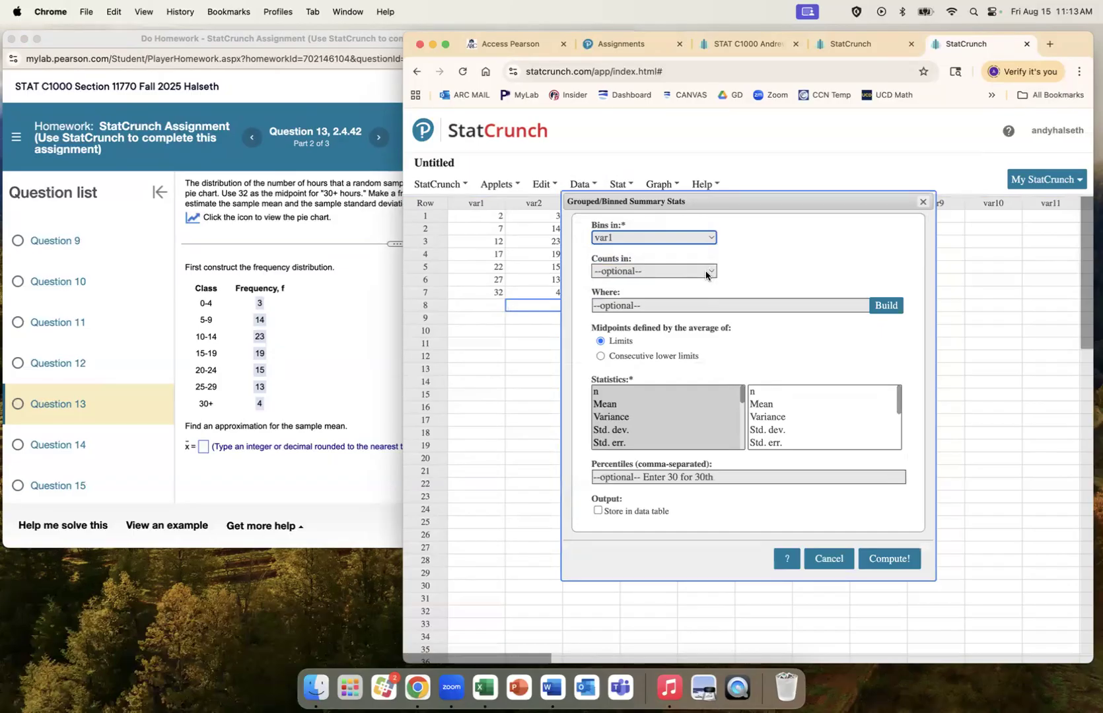
click(705, 271)
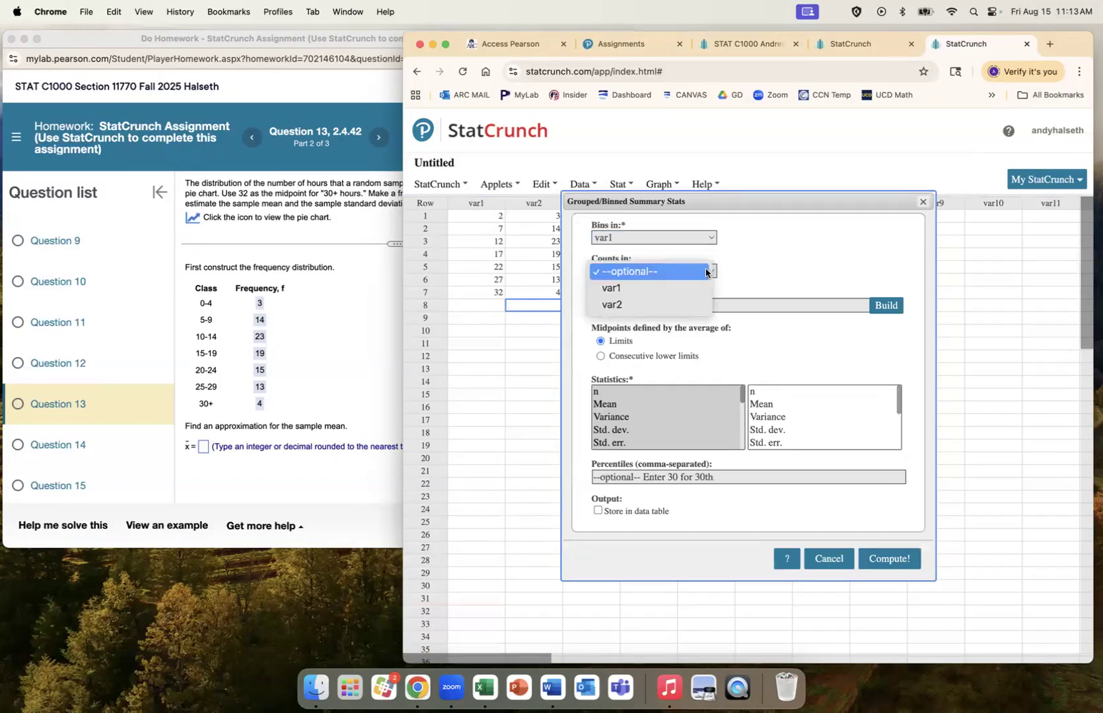
click(690, 305)
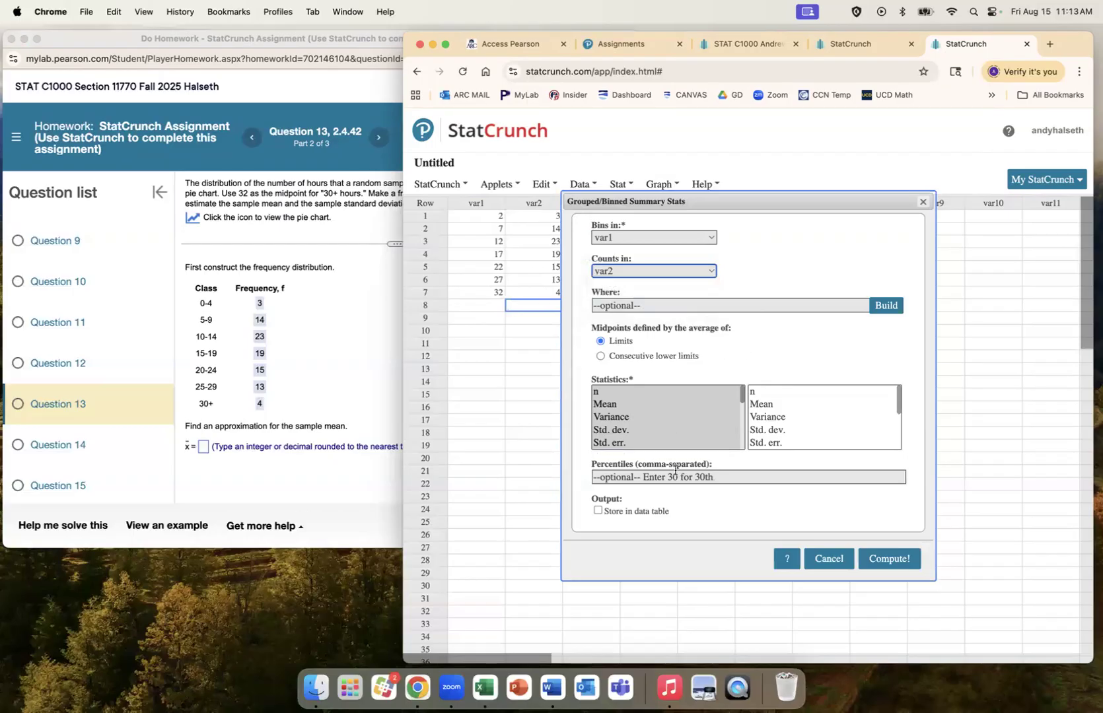
click(891, 559)
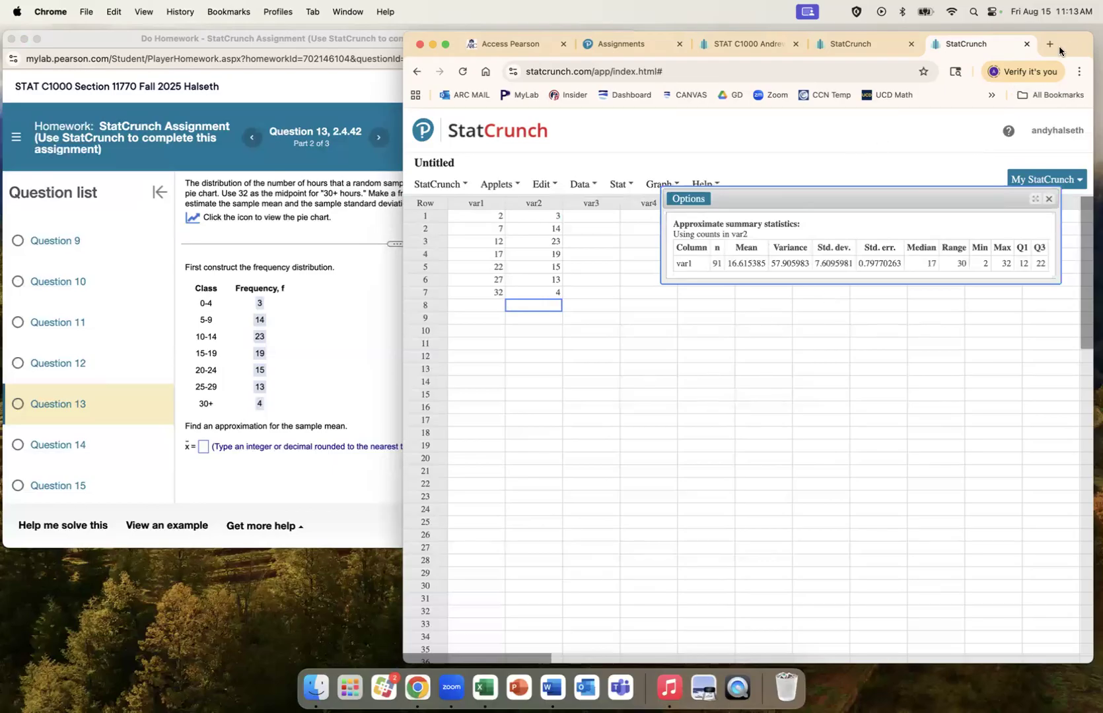
Step: From the STAT C1000 group's data sets, open '2.3: Resting Heart Rates of Adults', showing 16 heart-rate values
drag(1059, 37, 960, 29)
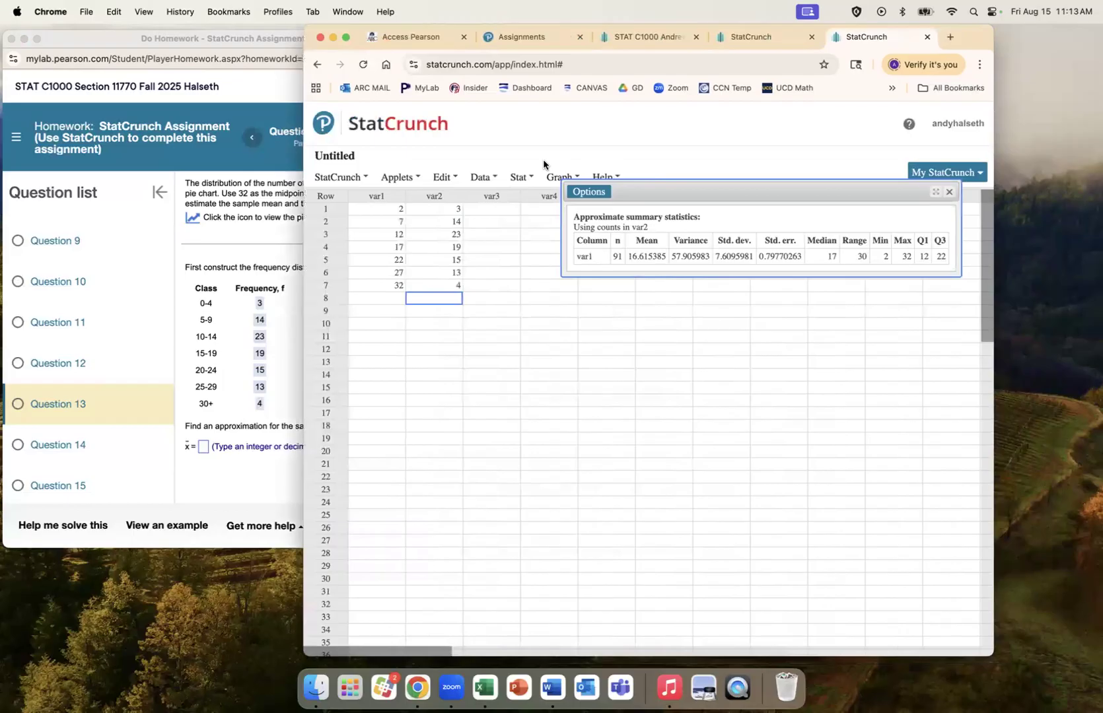
click(419, 122)
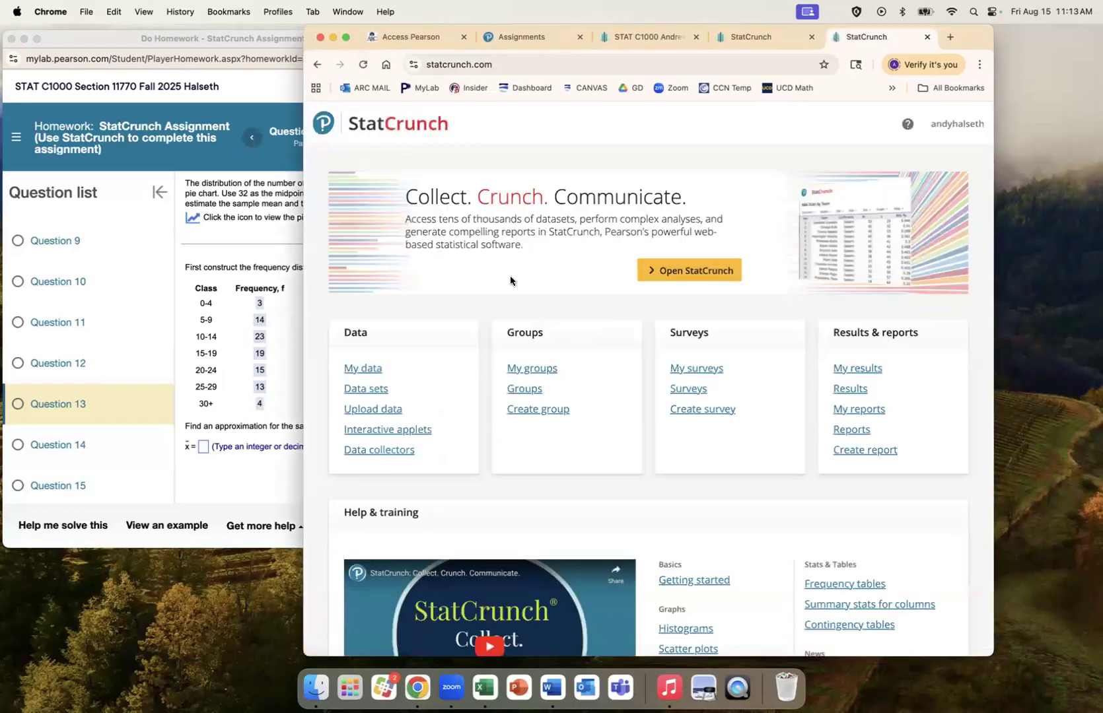
click(542, 371)
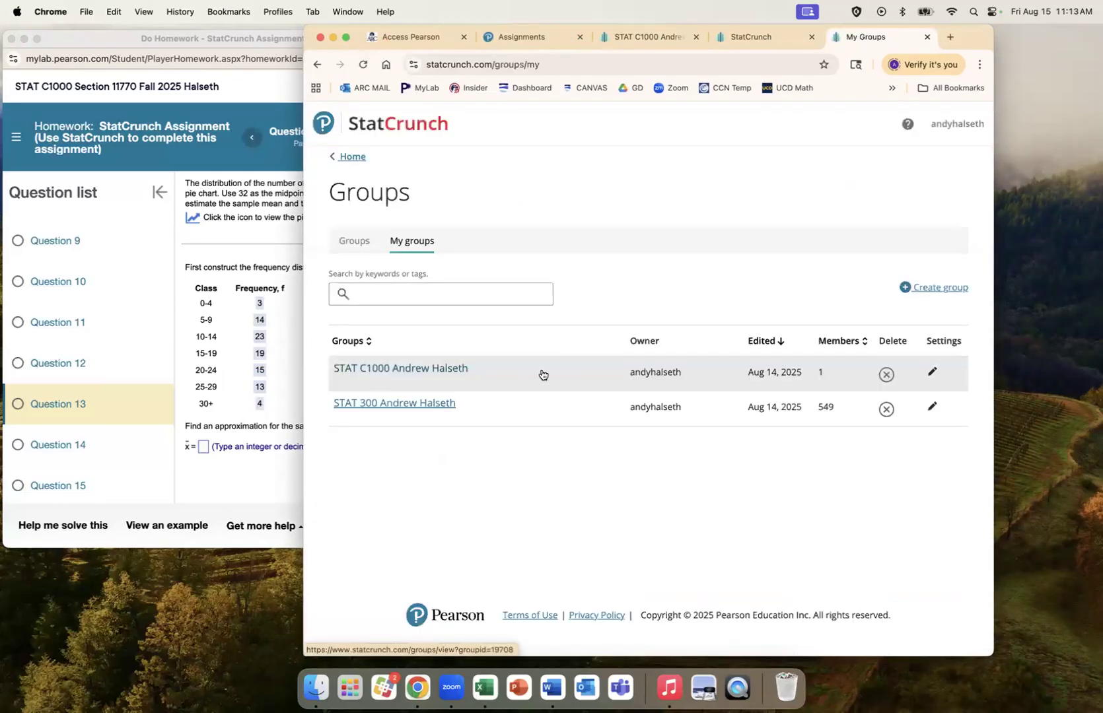
click(440, 368)
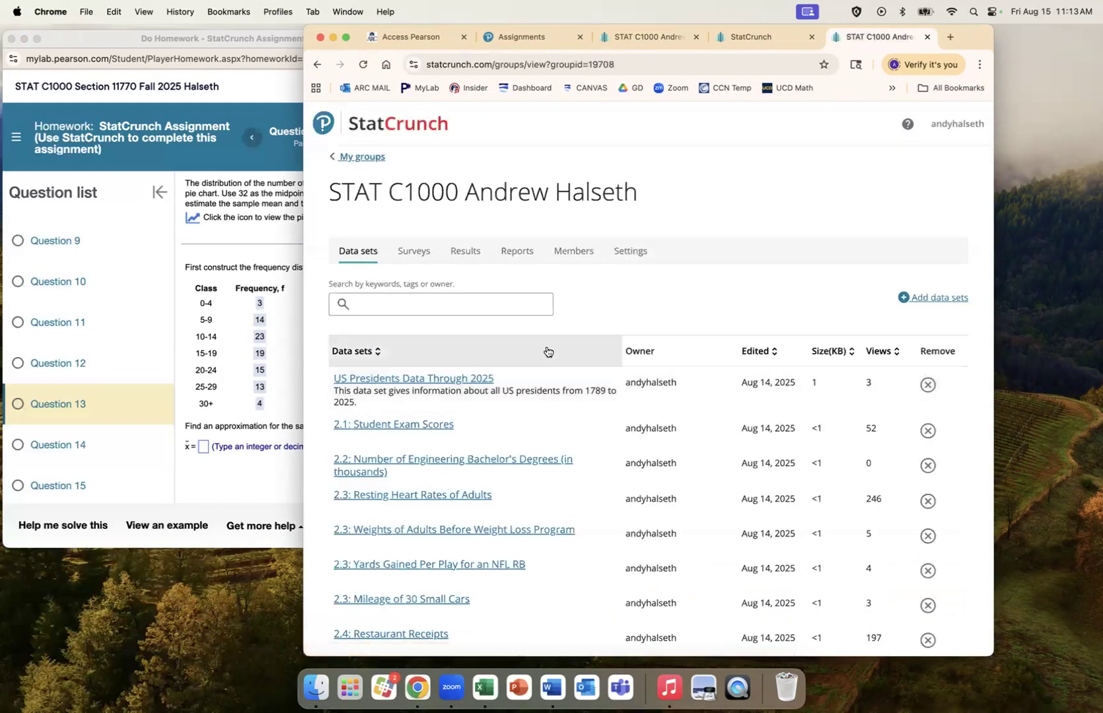
scroll(547, 352, down, 2)
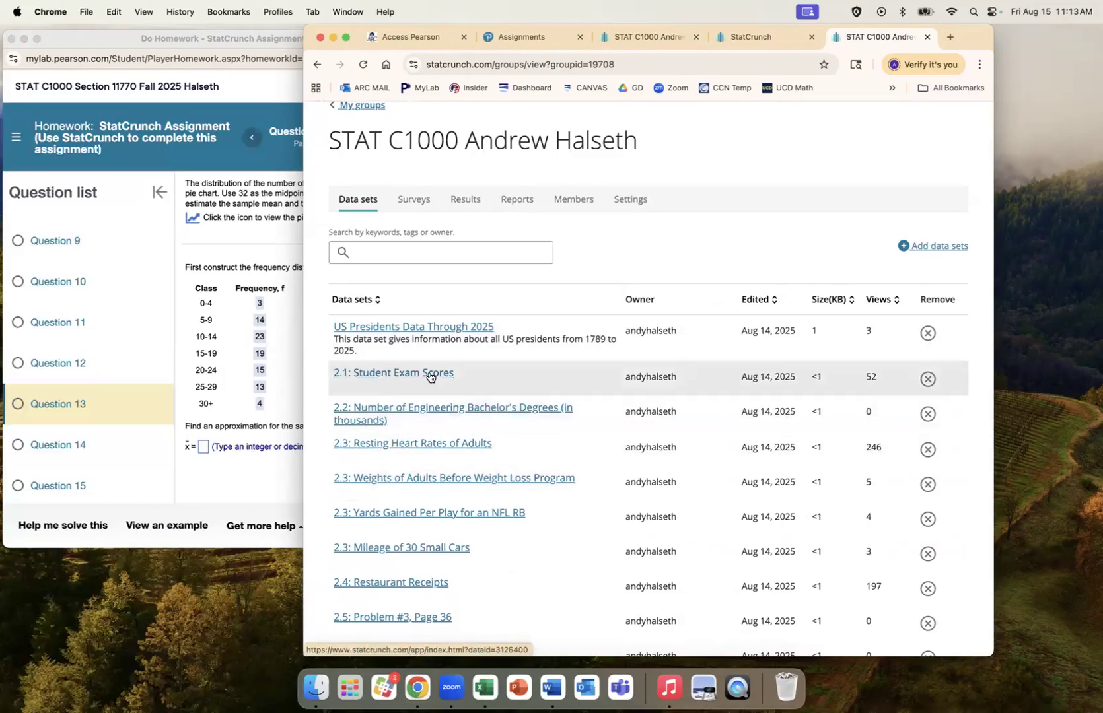
click(430, 444)
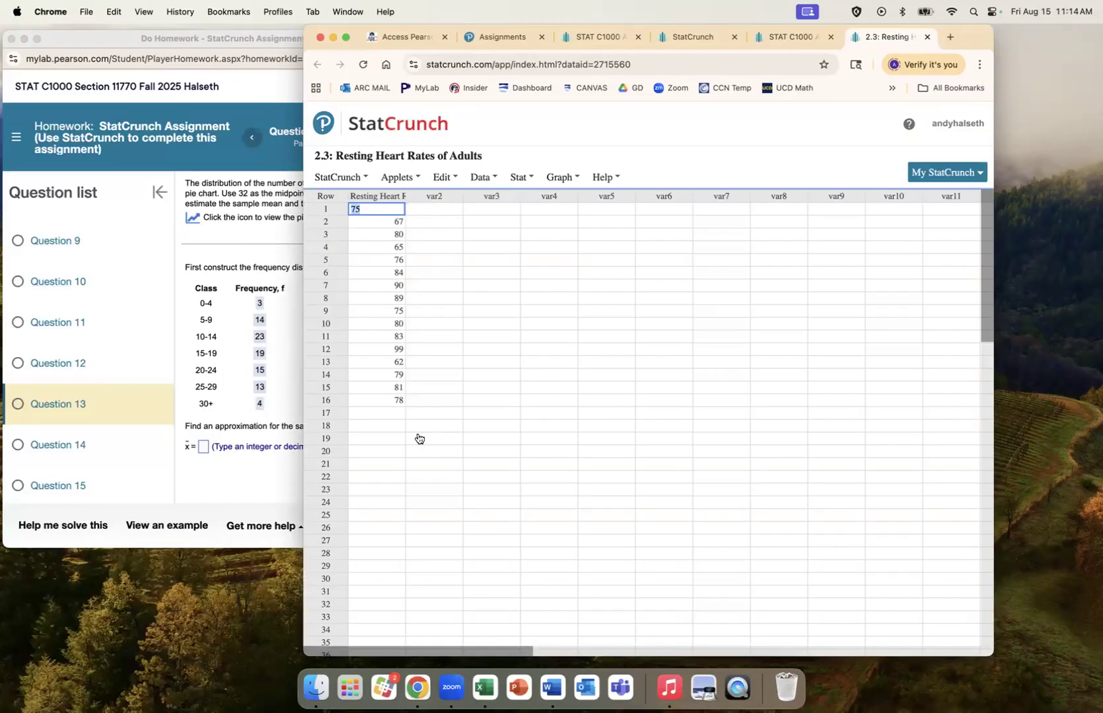
Step: Sort the table ascending by the Resting Heart Rate column, ordering values from 62 to 99
click(521, 177)
mouse_move(546, 214)
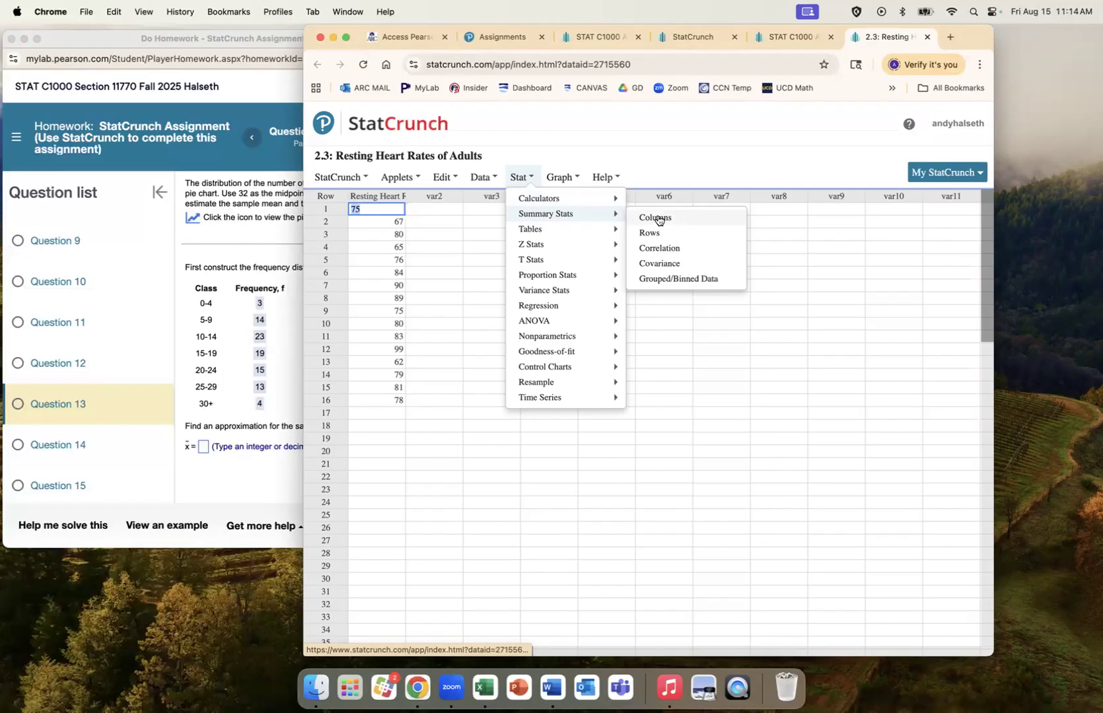
click(491, 464)
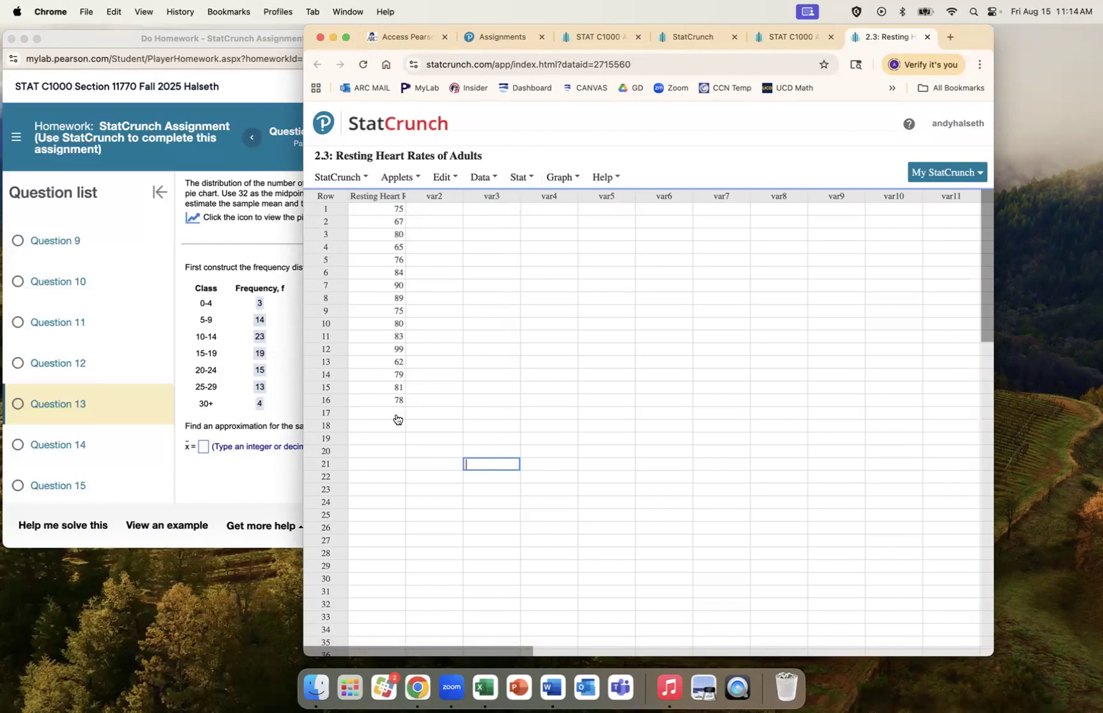
click(398, 196)
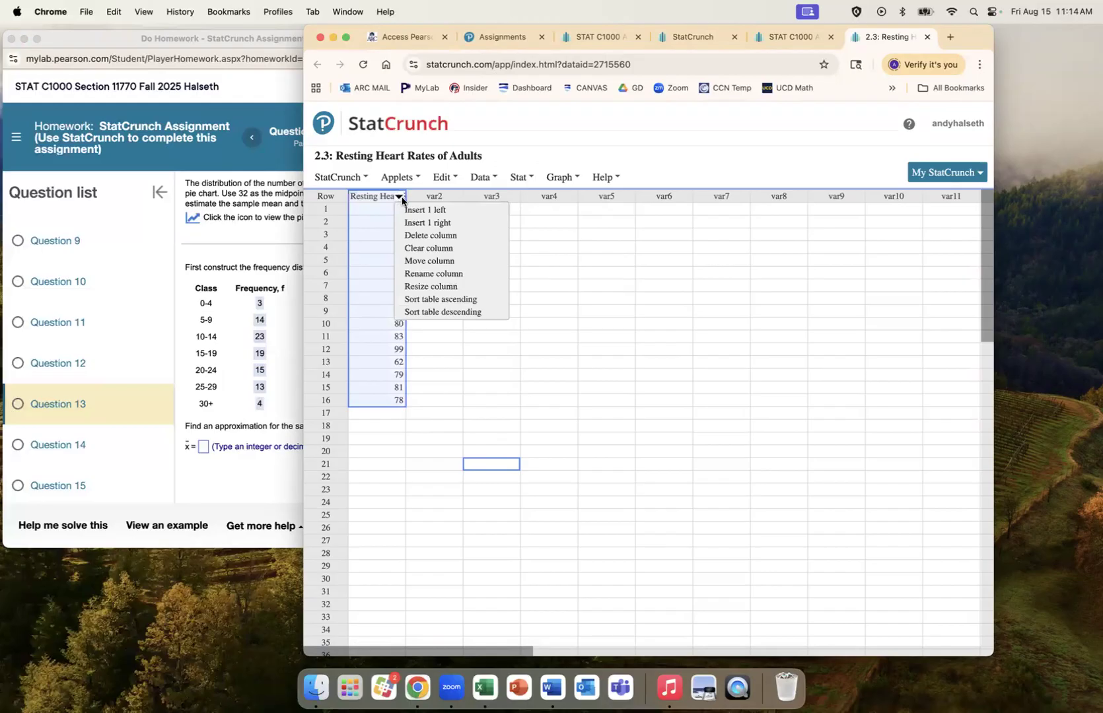
click(457, 300)
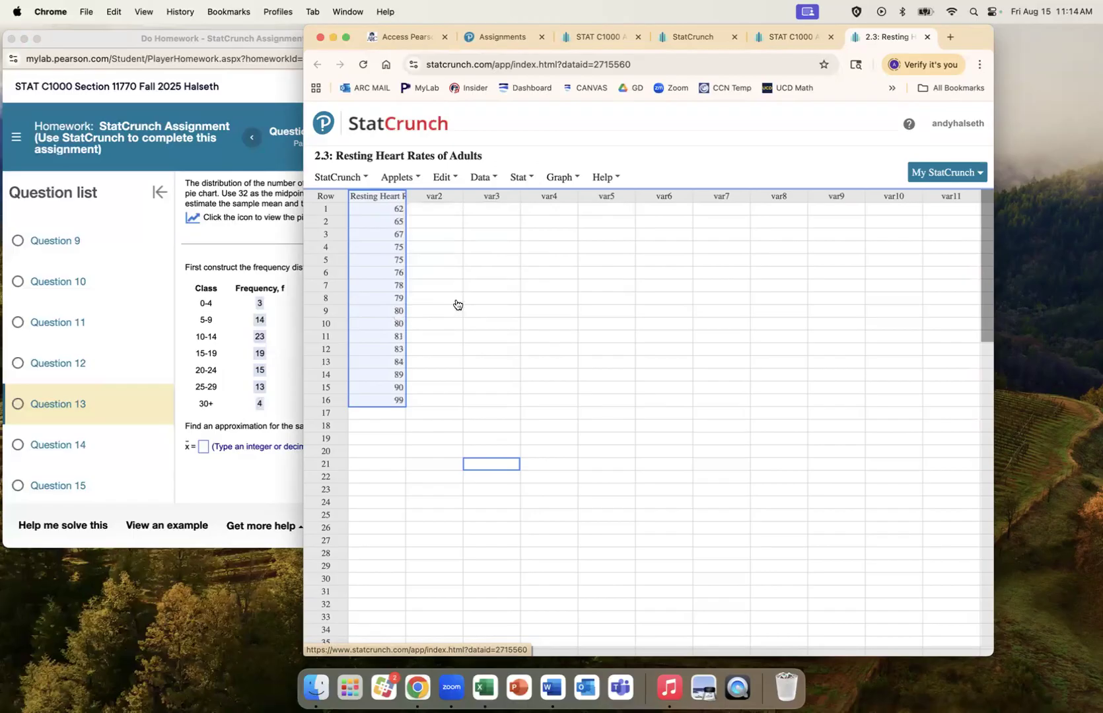